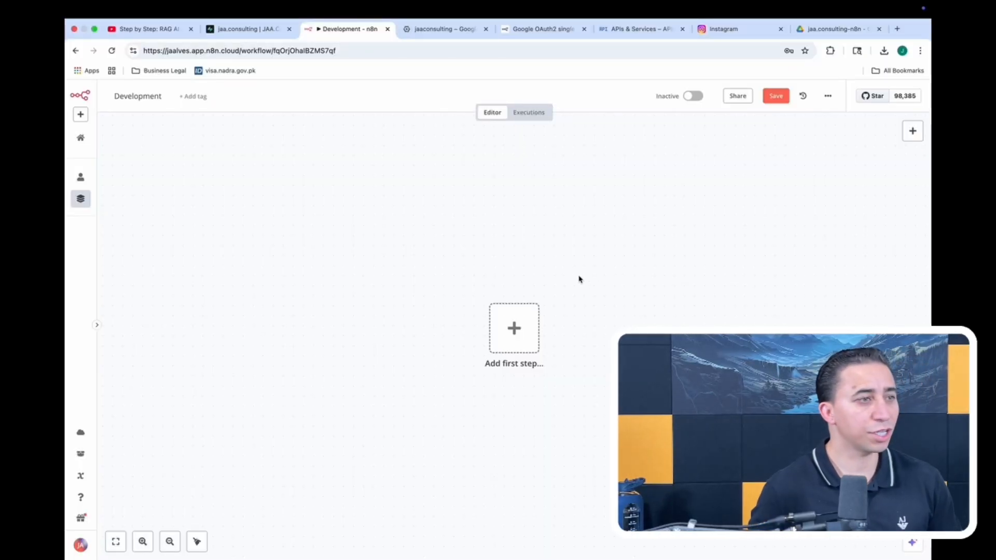
- Add a Google Drive trigger for changes involving a specific folder and start a new credential for it
left_click(527, 332)
type("Goo")
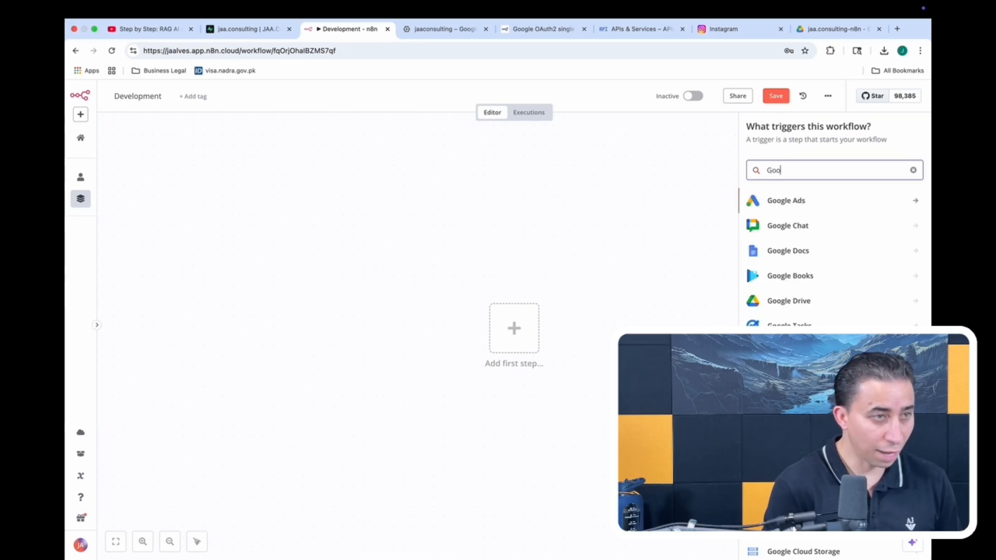
type("gle dr")
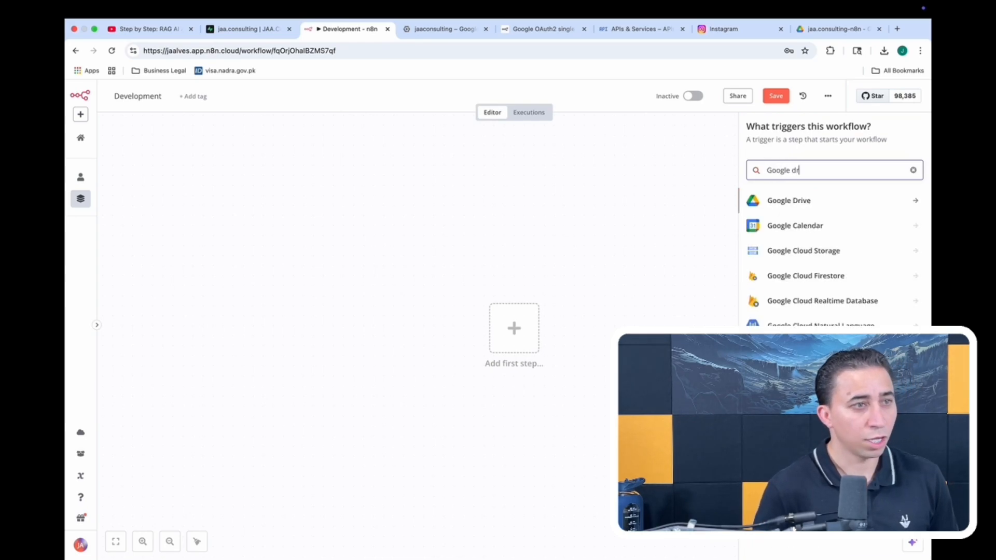
left_click(911, 203)
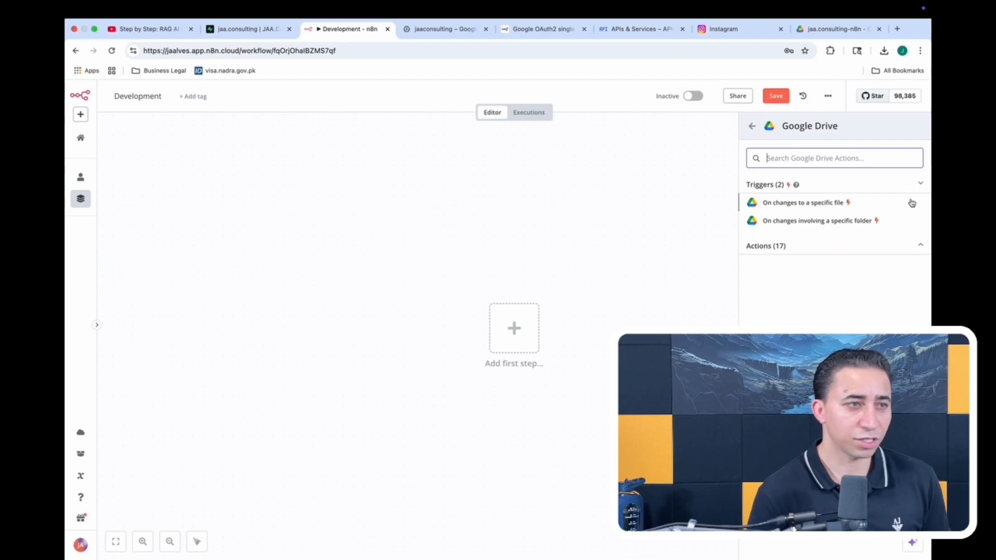
left_click(861, 222)
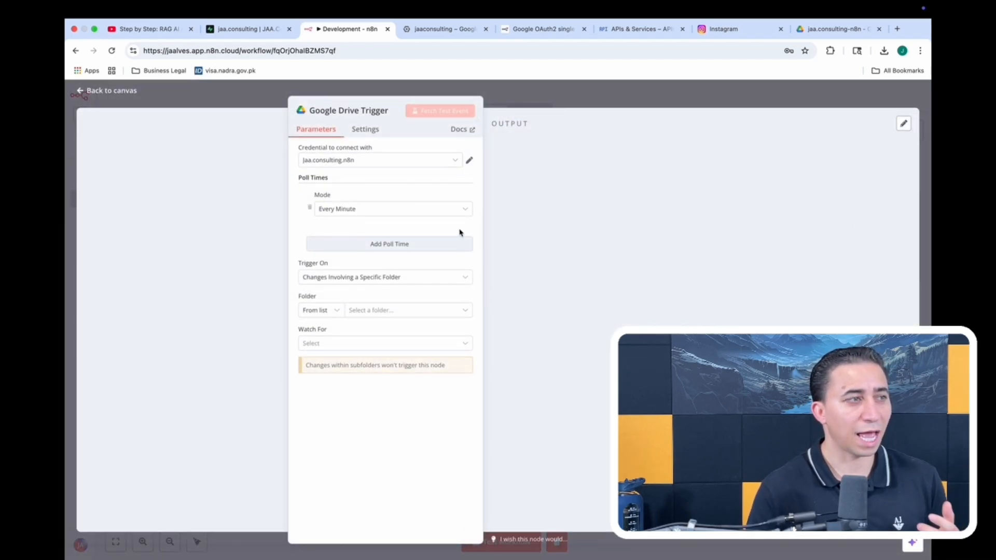
left_click(455, 160)
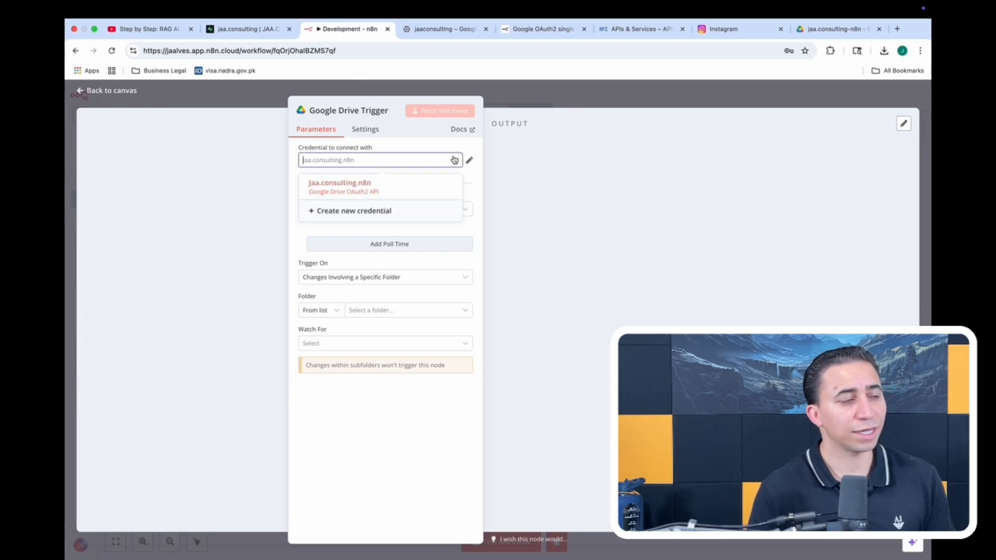
left_click(382, 212)
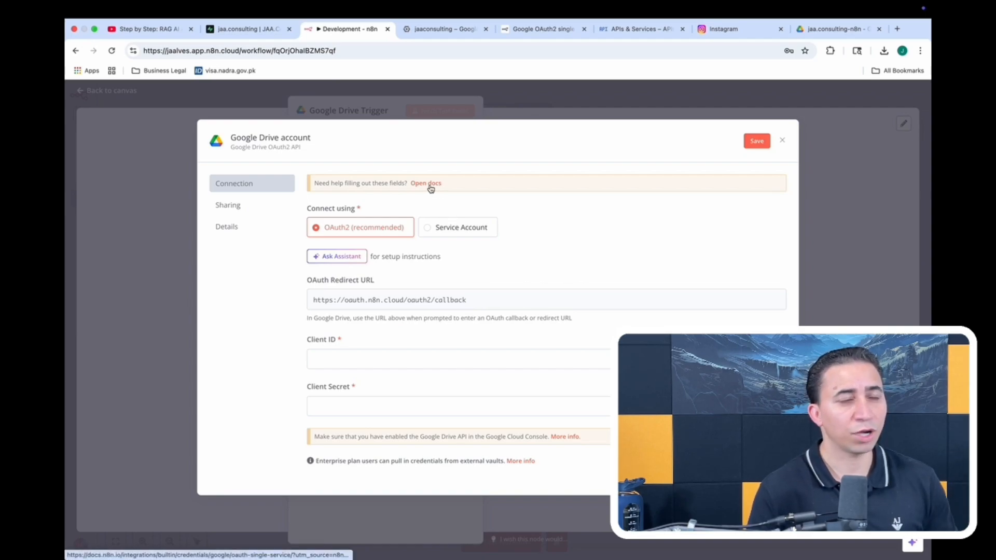
- Switch to the Google Cloud console, open the Cloud overview dashboard and select the Jaa Consulting n8n project
left_click(629, 32)
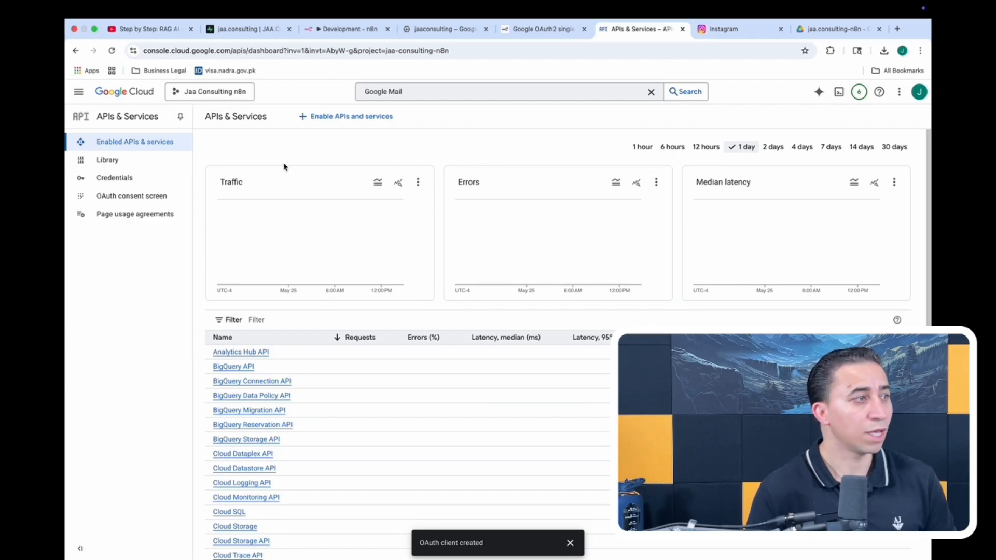
left_click(78, 91)
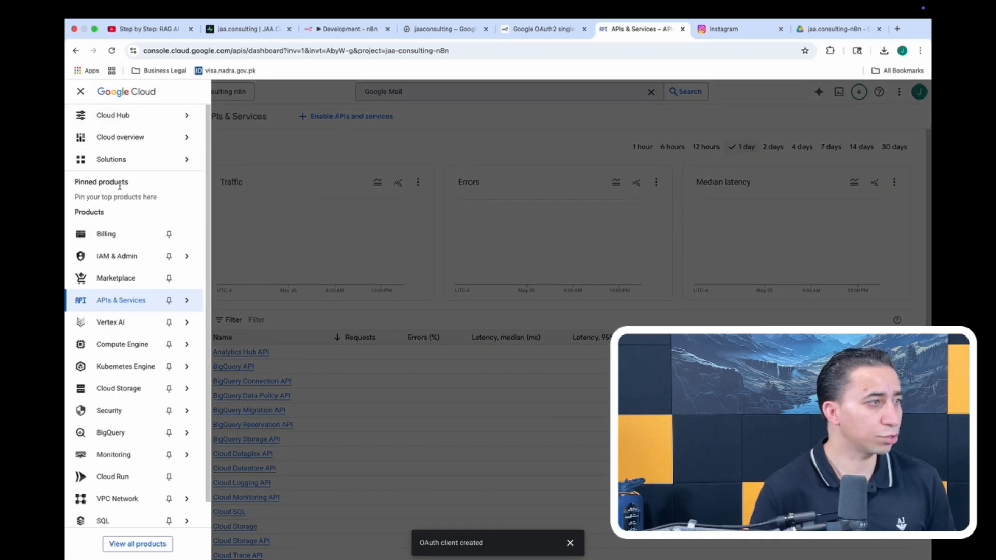
mouse_move(118, 141)
left_click(240, 160)
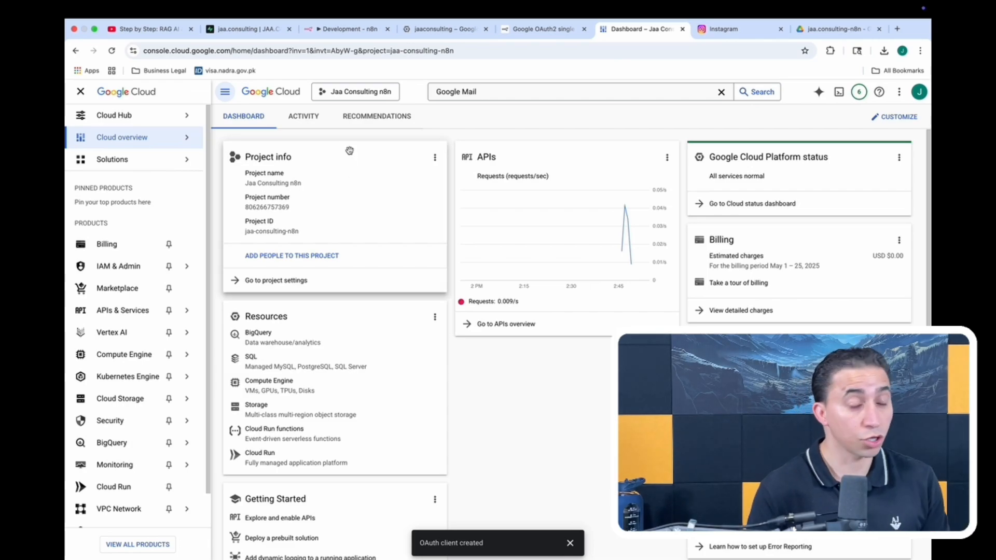
left_click(382, 90)
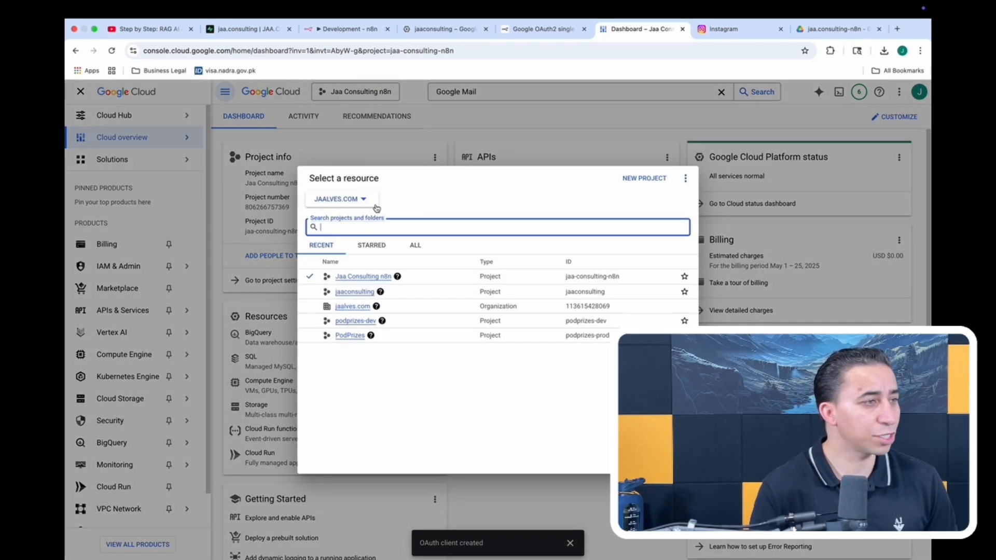
left_click(364, 276)
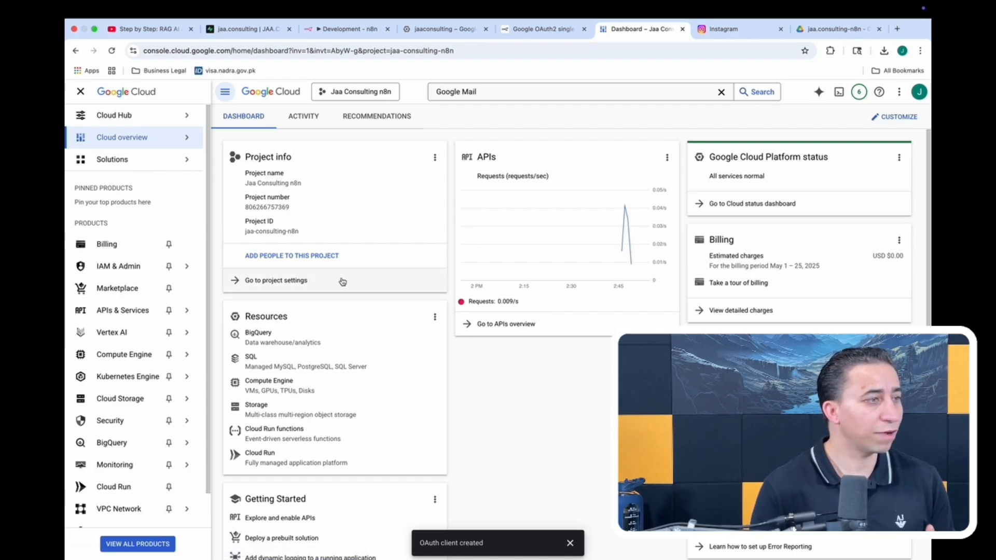
- Open the project's APIs & Services and check the Gmail API's product details from the Google Mail search
mouse_move(171, 311)
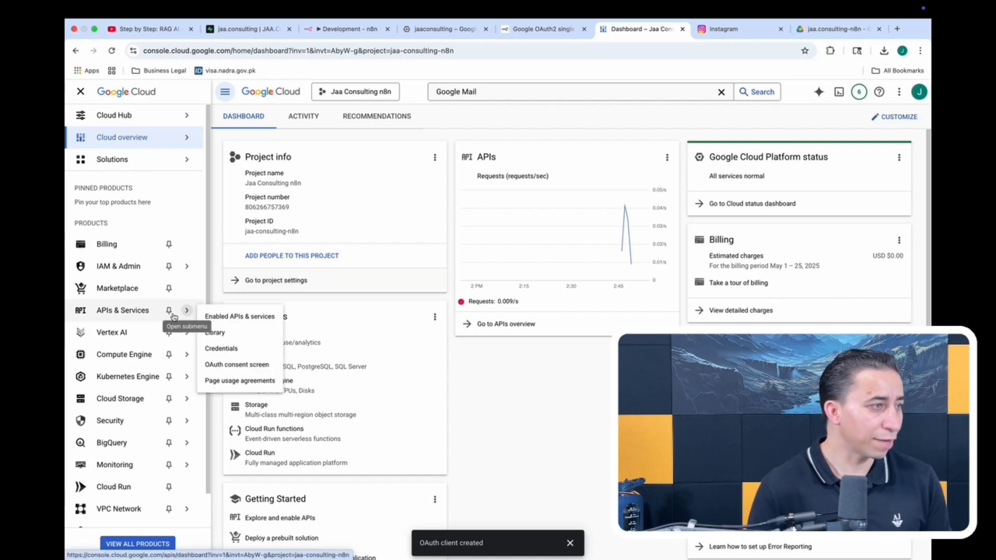
left_click(116, 311)
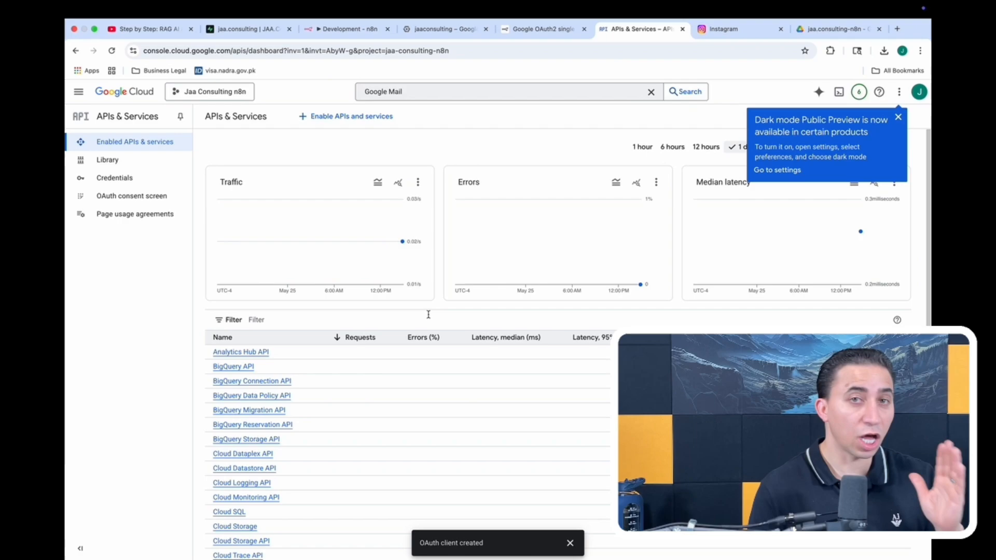
left_click(437, 93)
double_click(432, 91)
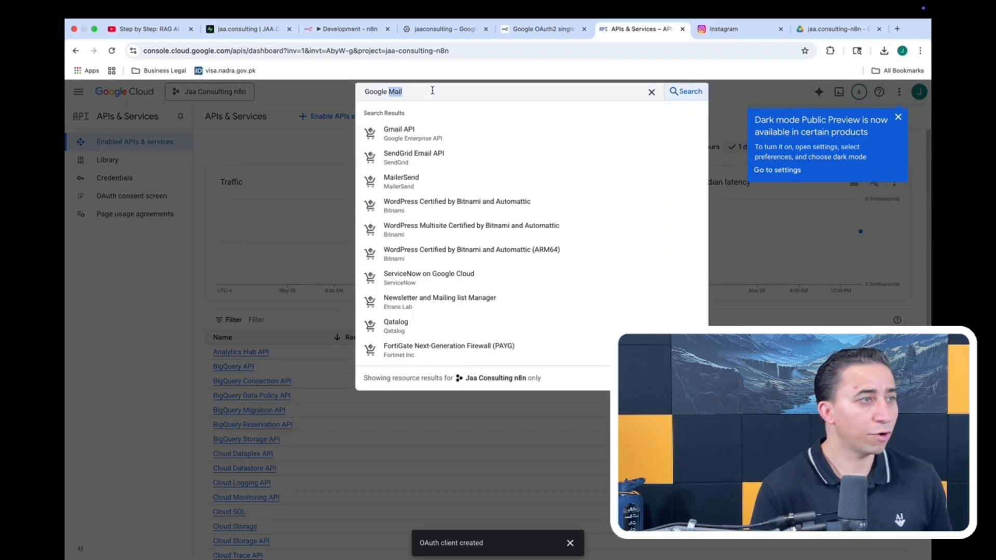
left_click(437, 134)
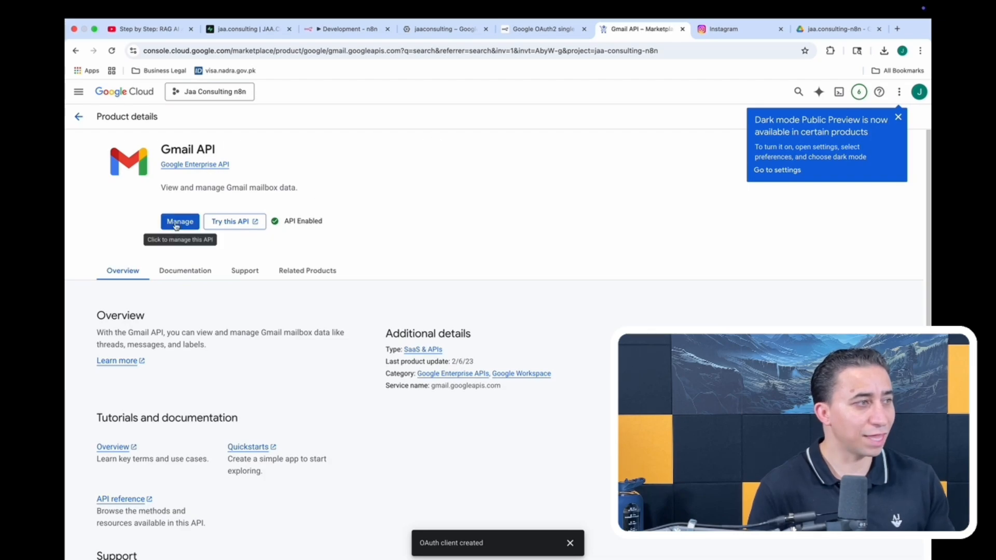
left_click(79, 116)
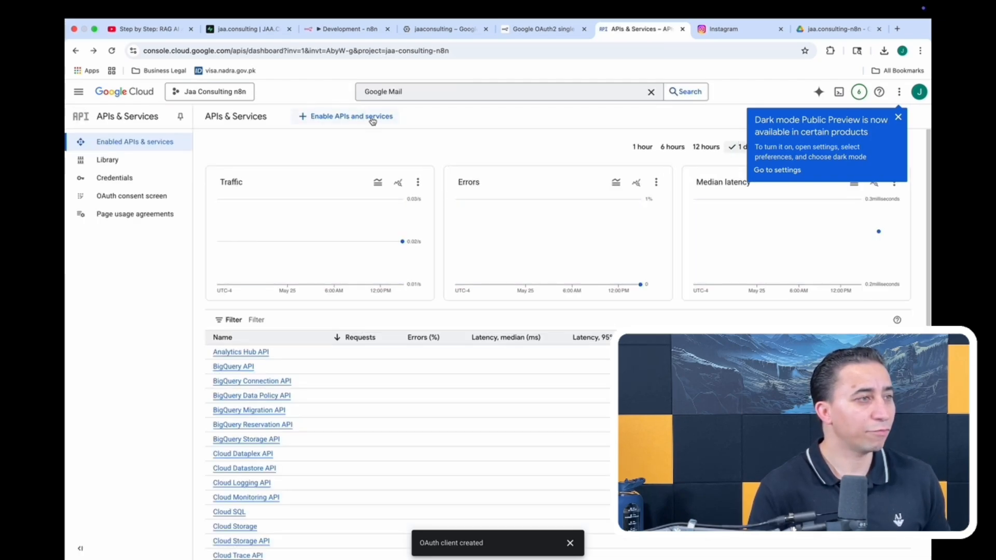
- Search for Google Drive and open the Google Drive API's product details to check whether it is enabled
left_click(406, 92)
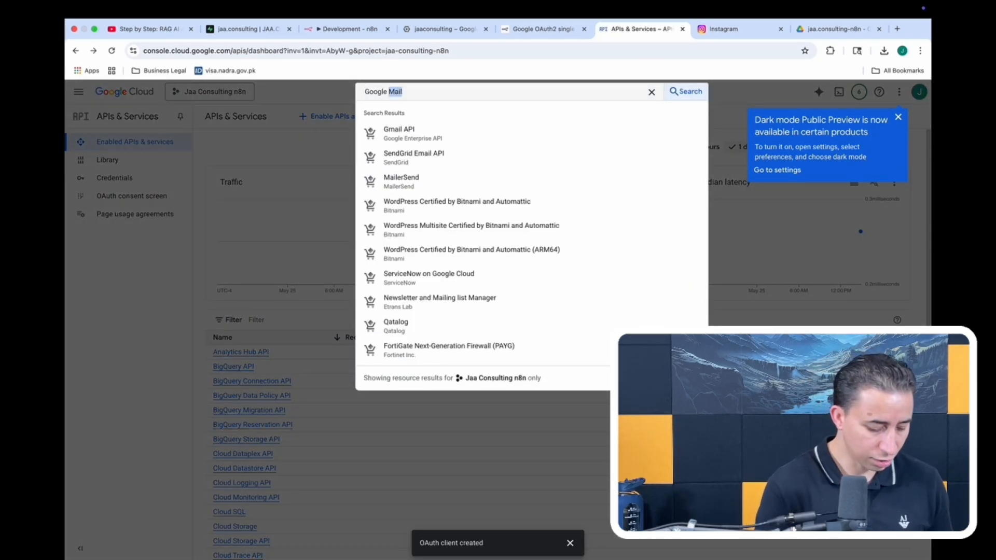
type("Drive")
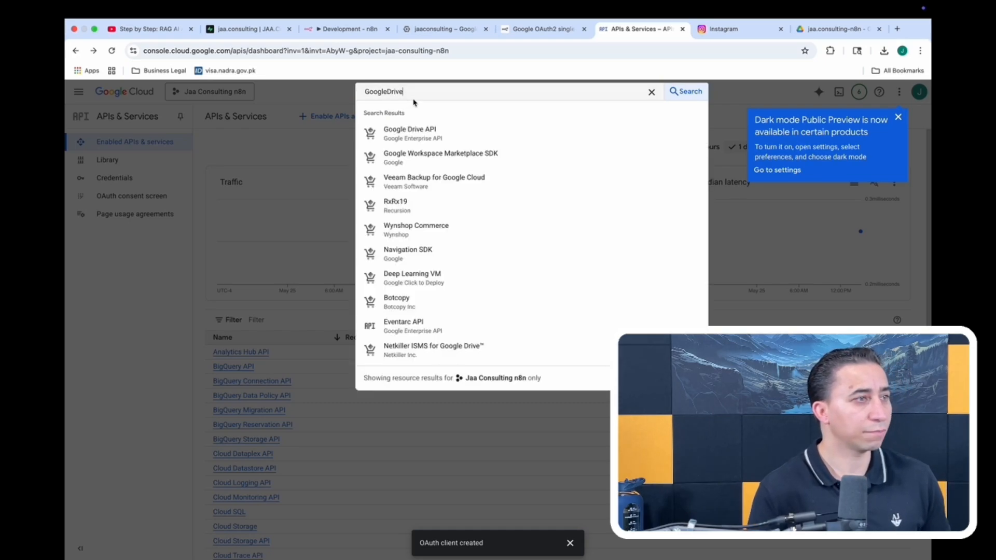
left_click(438, 138)
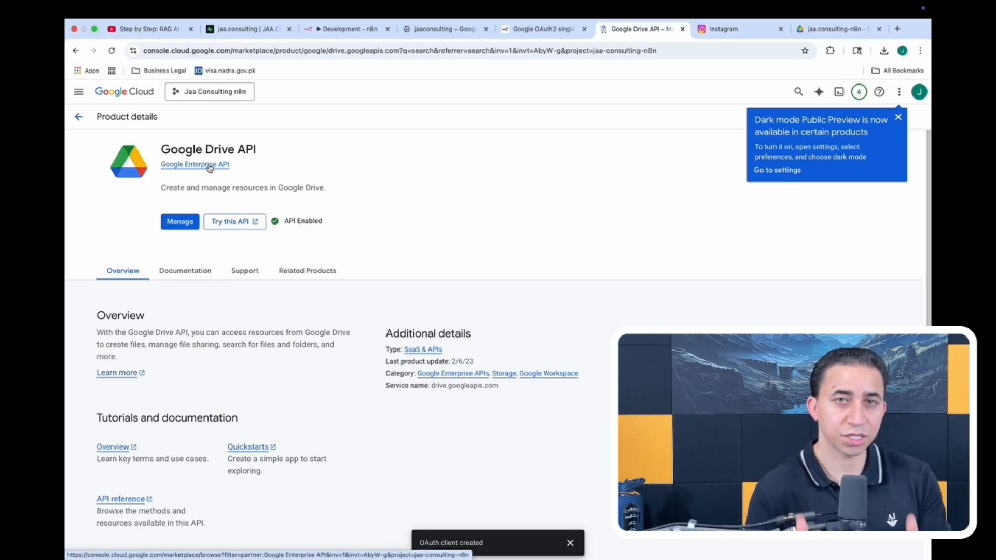
- Return to APIs & Services, open the project's Credentials and dismiss the dark mode notice
left_click(81, 118)
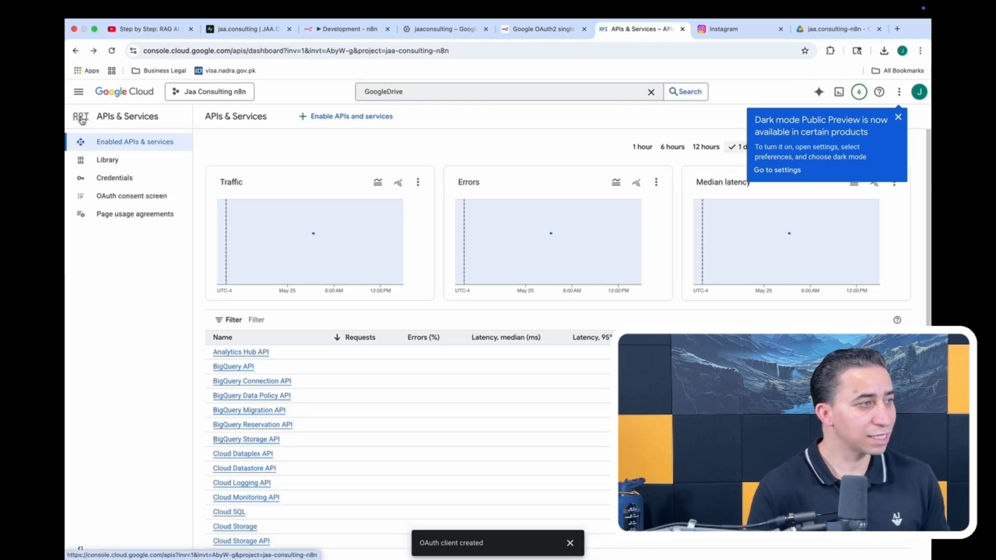
left_click(128, 181)
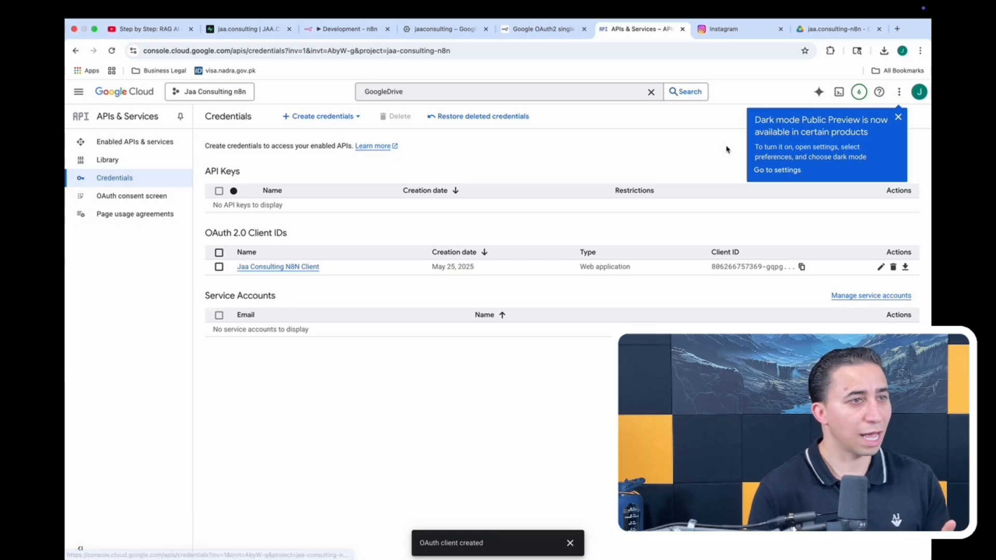
left_click(901, 119)
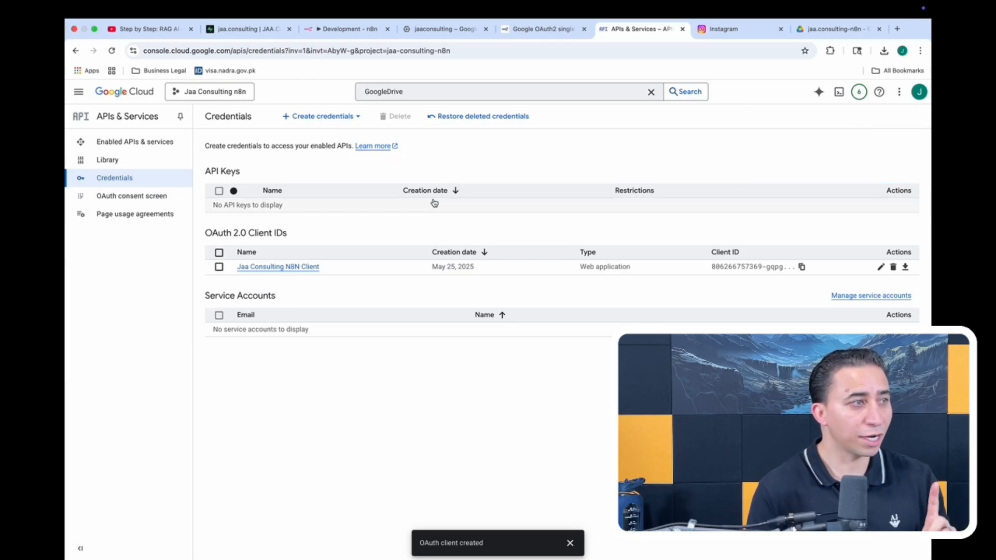
- Start a new OAuth client ID of type Web application and add an empty authorized redirect URI entry
left_click(354, 117)
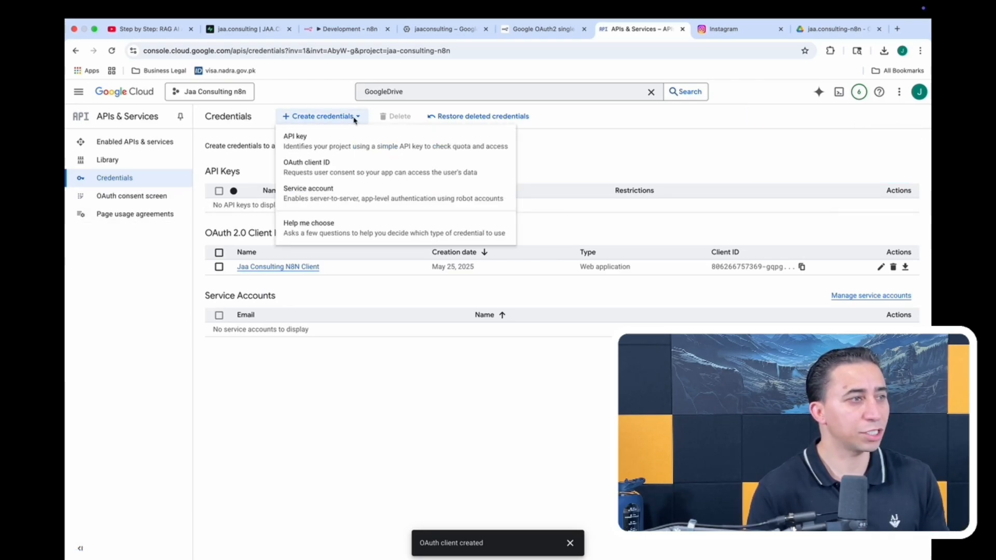
left_click(326, 171)
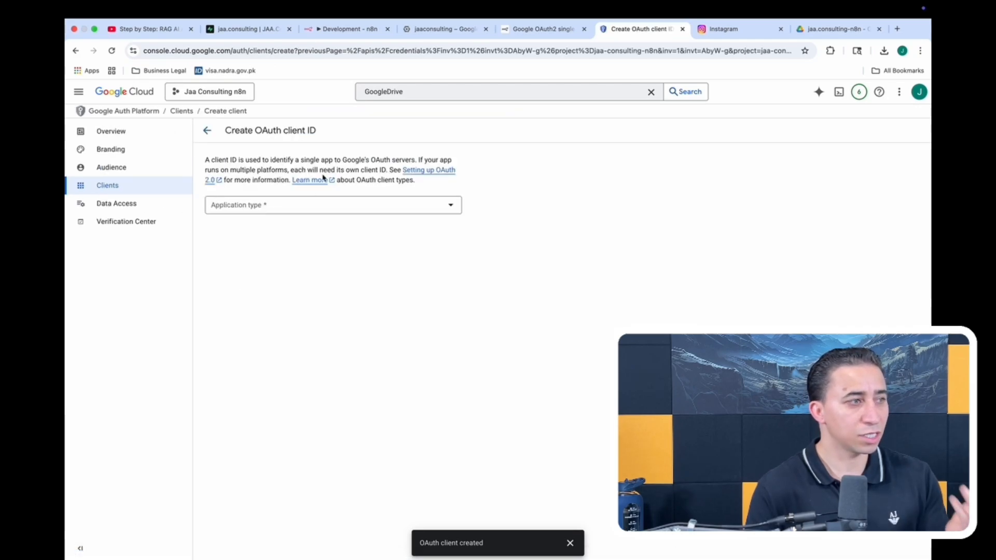
left_click(264, 207)
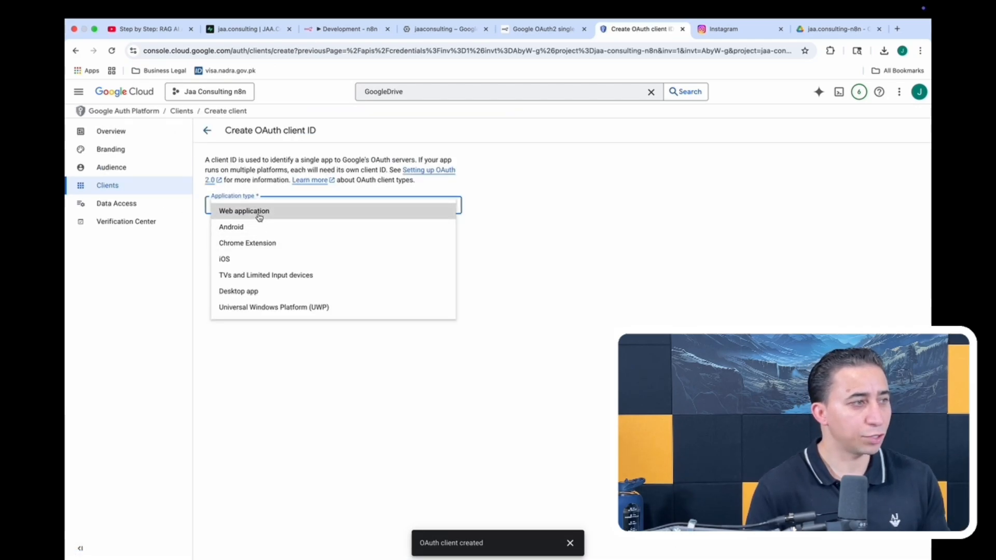
left_click(260, 212)
left_click_drag(252, 236, 207, 235)
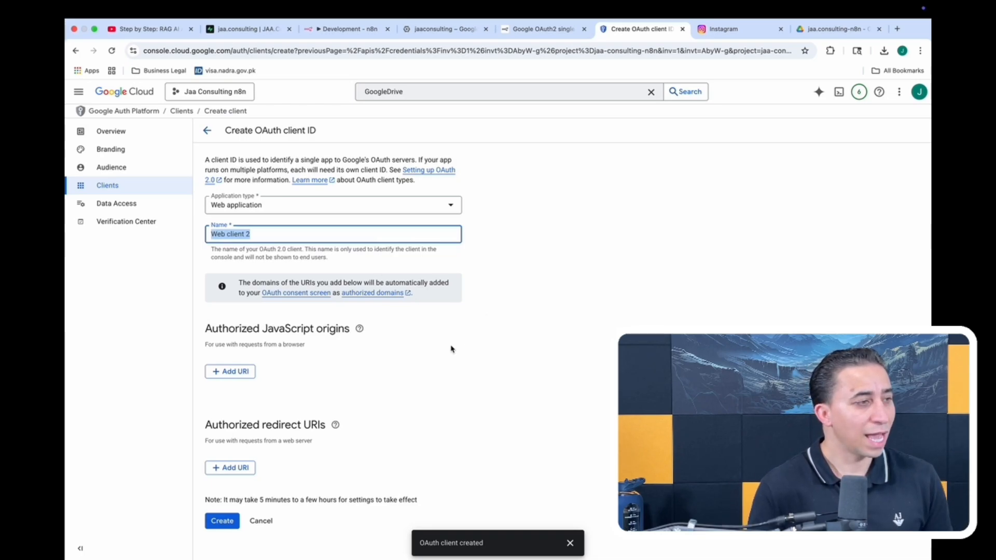
left_click(236, 469)
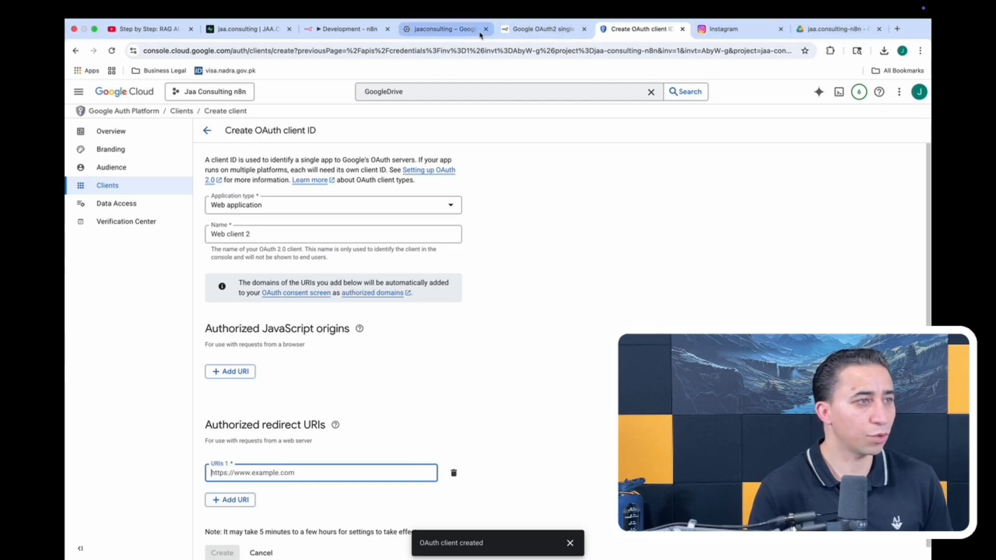
- Check the n8n docs and the credential's OAuth redirect URL, and leave the OAuth client form without creating a client
left_click(457, 30)
left_click(540, 30)
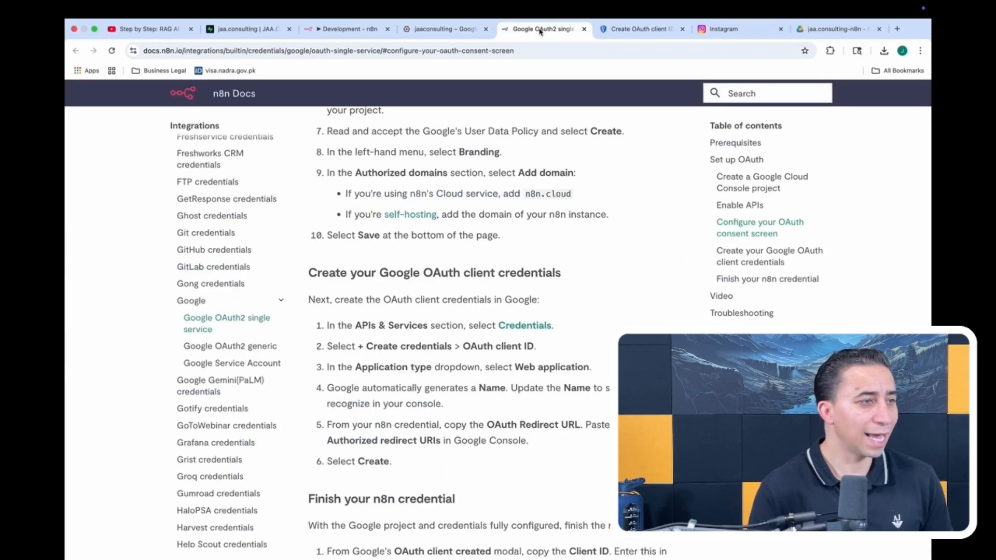
left_click(357, 30)
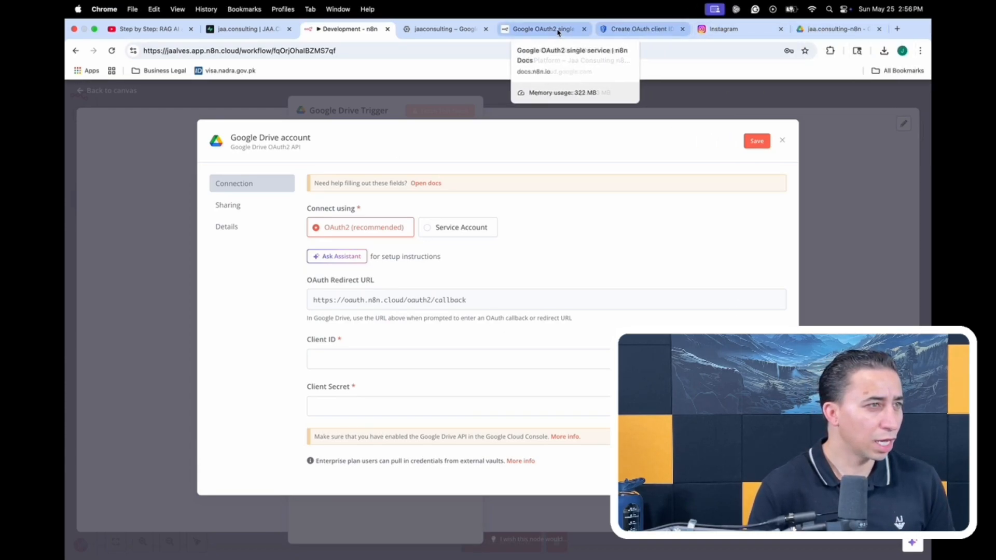
left_click(638, 29)
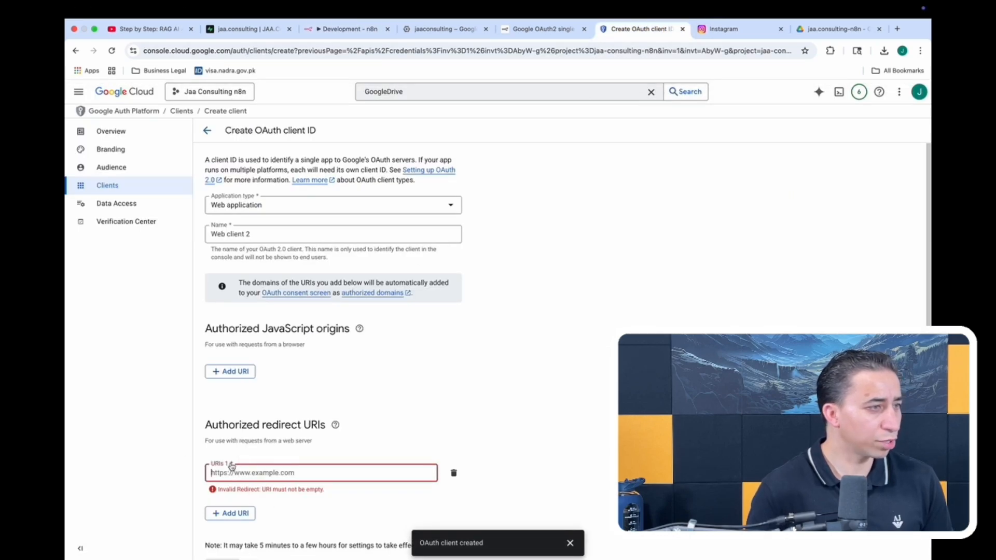
scroll(373, 419, "down", 1)
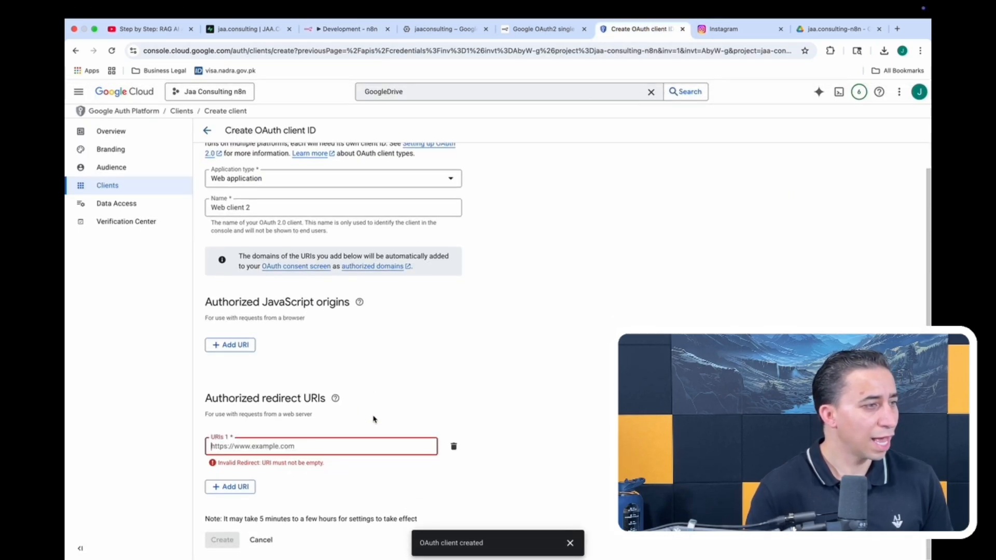
scroll(374, 419, "up", 1)
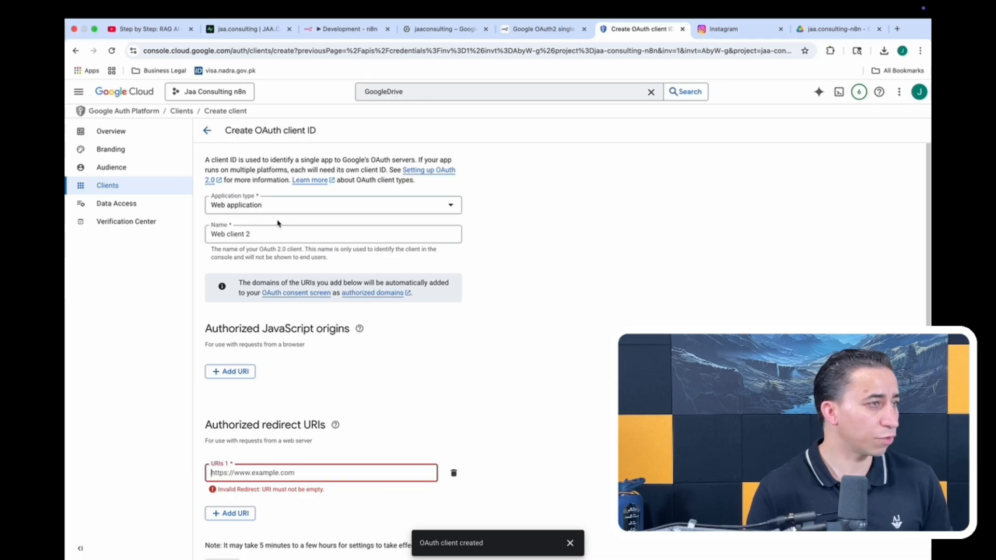
left_click(206, 130)
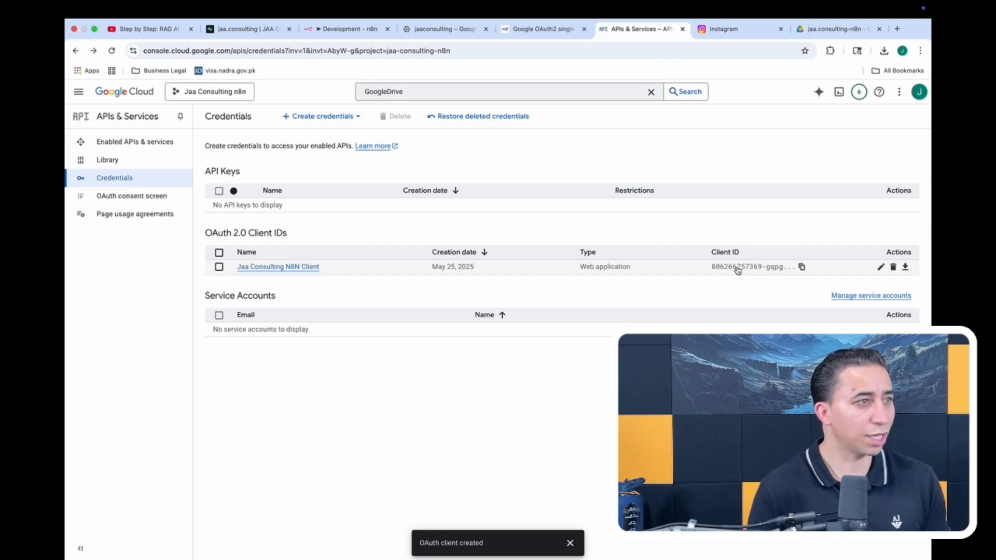
- Return to the n8n workflow, check the Google Drive credential's Client ID and Client Secret fields, and close it without connecting
left_click(364, 29)
left_click(361, 353)
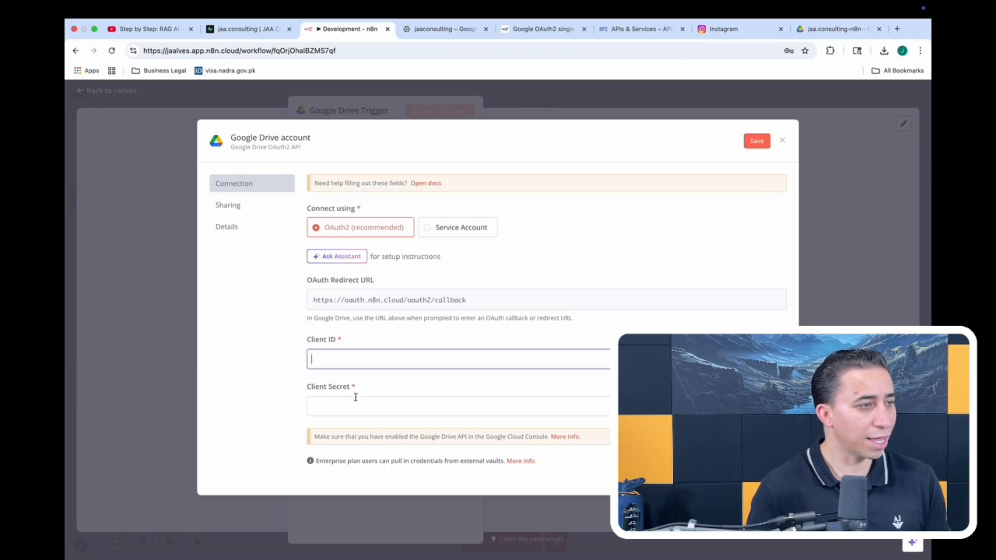
left_click(356, 398)
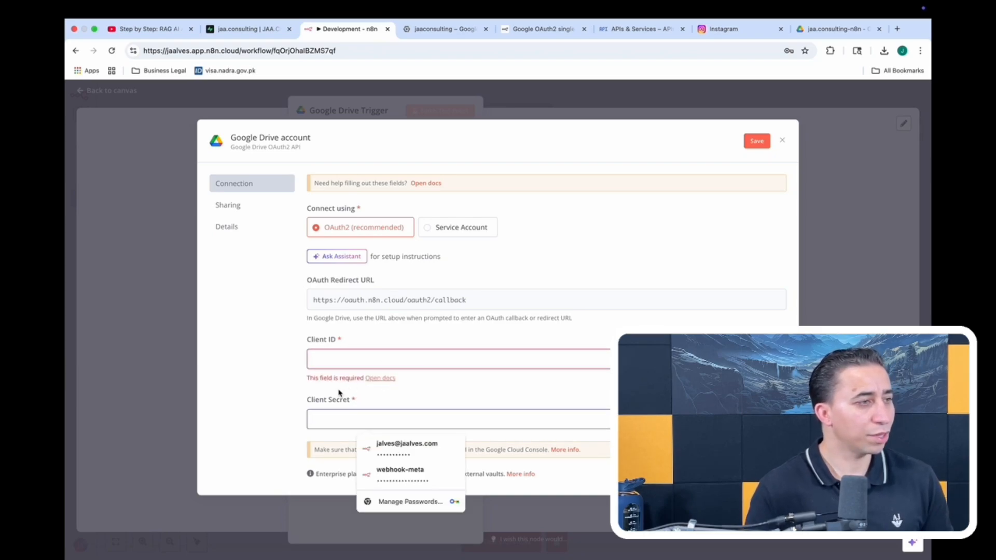
scroll(345, 385, "down", 2)
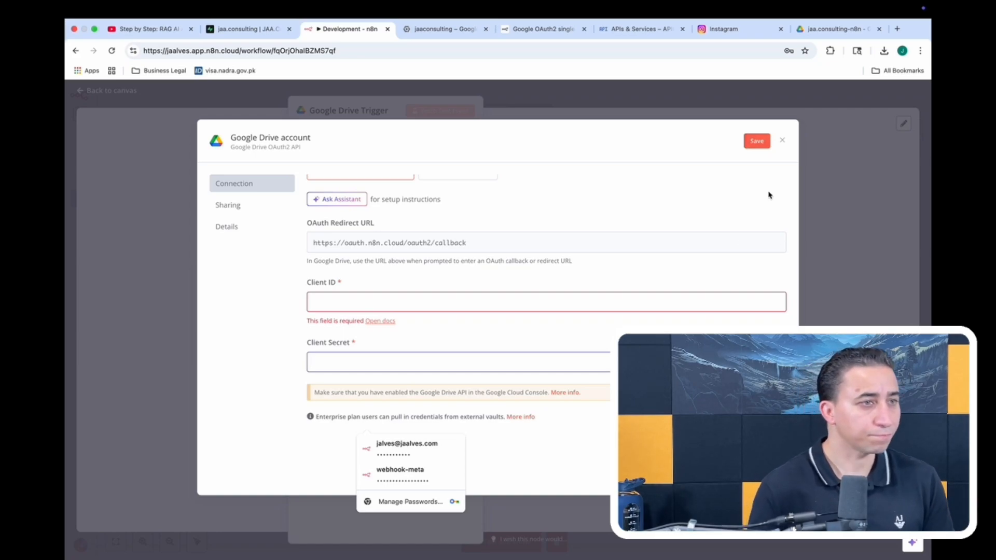
left_click(841, 93)
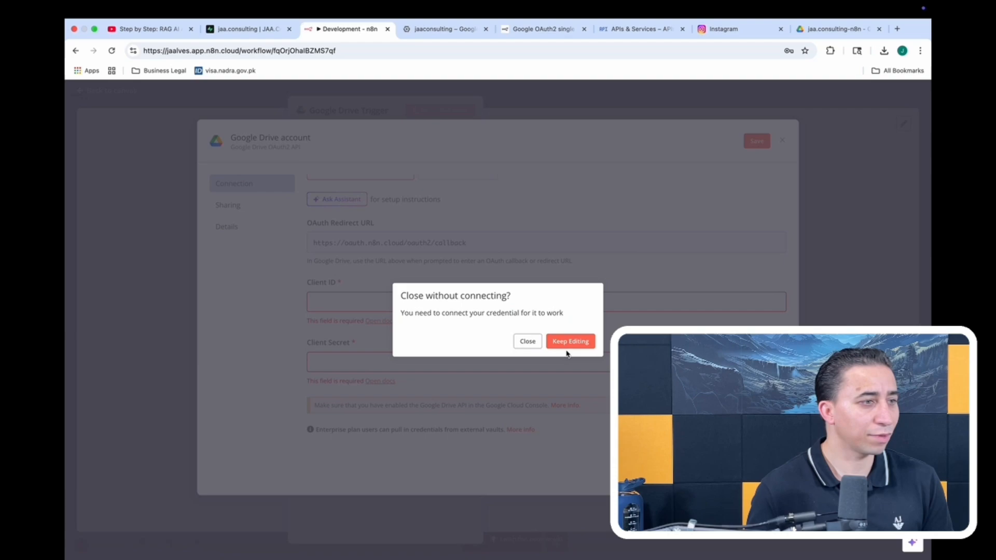
left_click(528, 341)
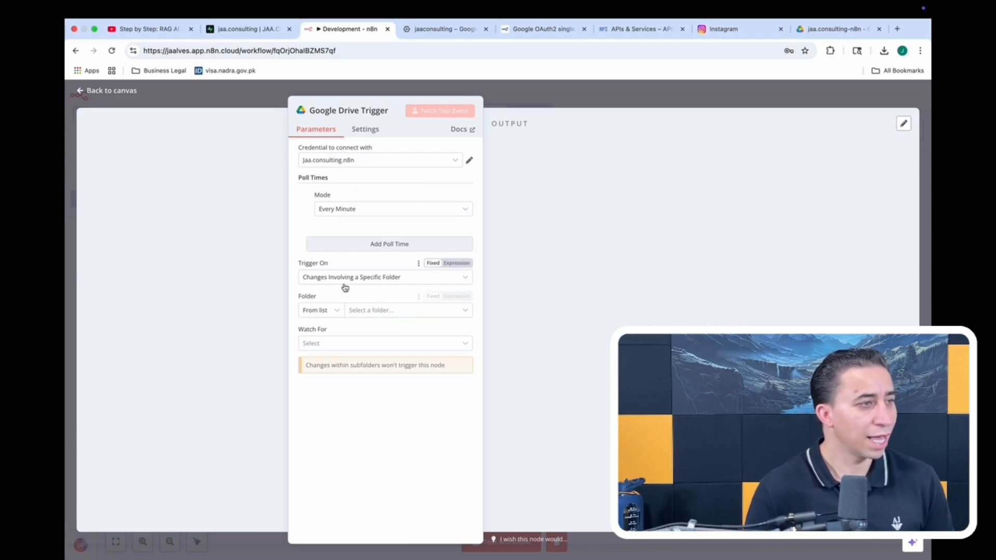
- Find the jaa.consulting-n8n folder and set it as the folder watched by the Google Drive trigger
left_click(368, 310)
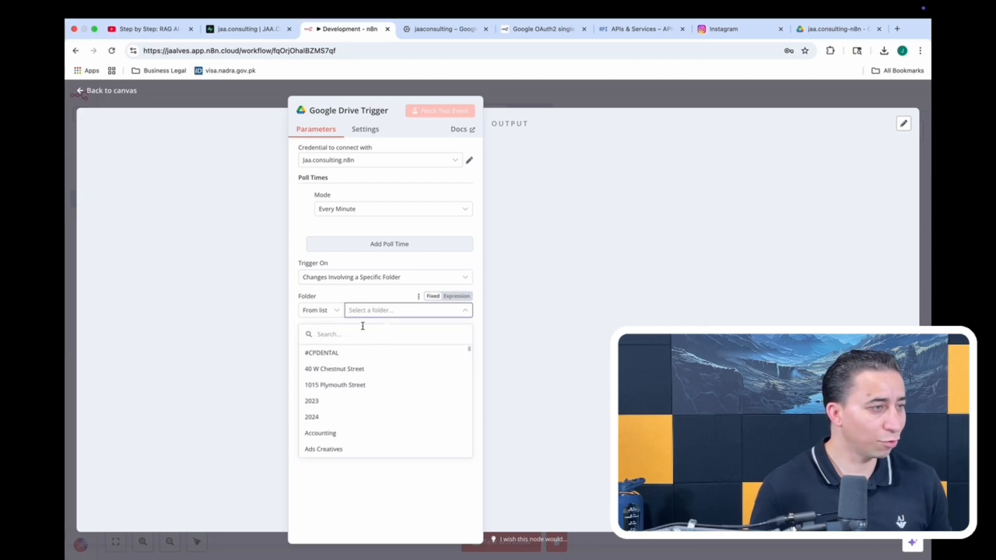
left_click(360, 334)
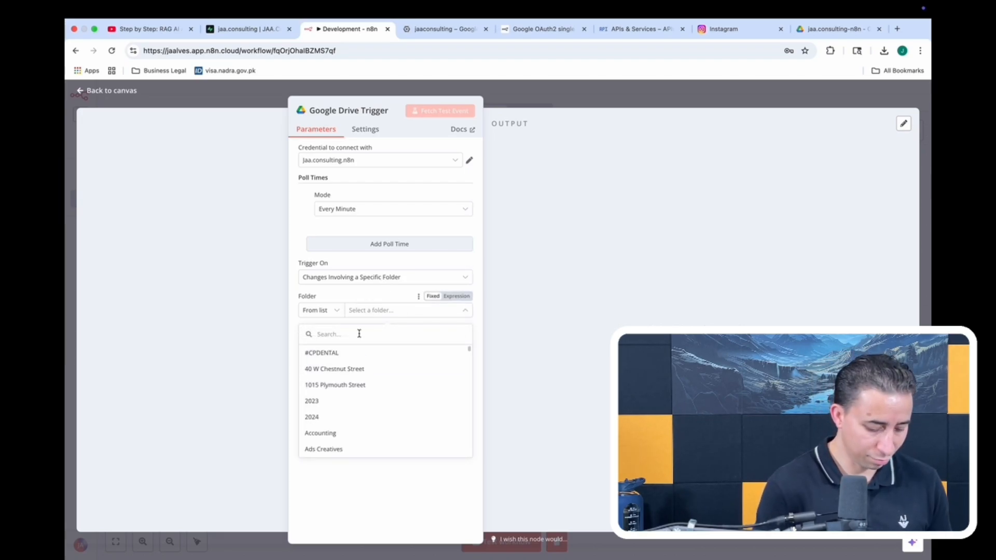
type("jaa.cons")
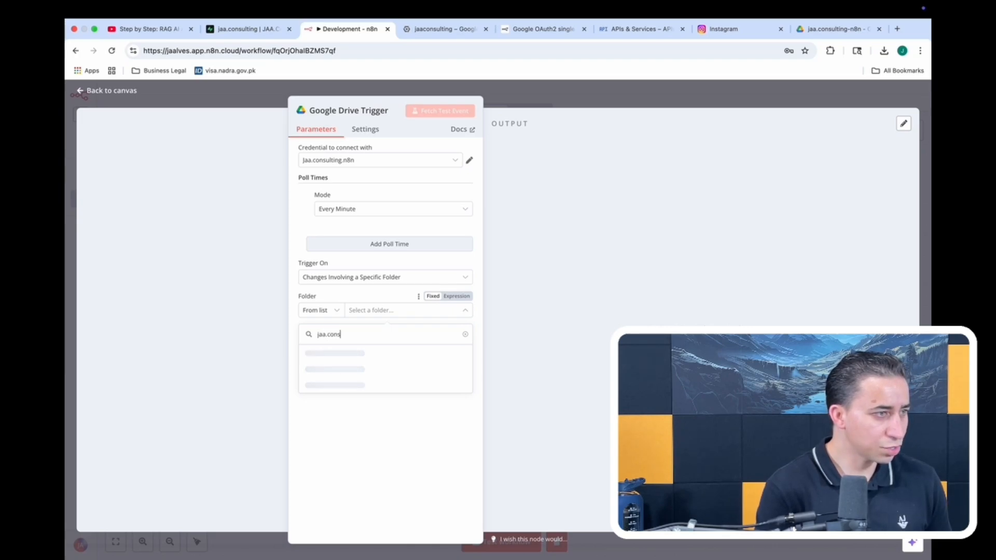
type("ulting-n8n")
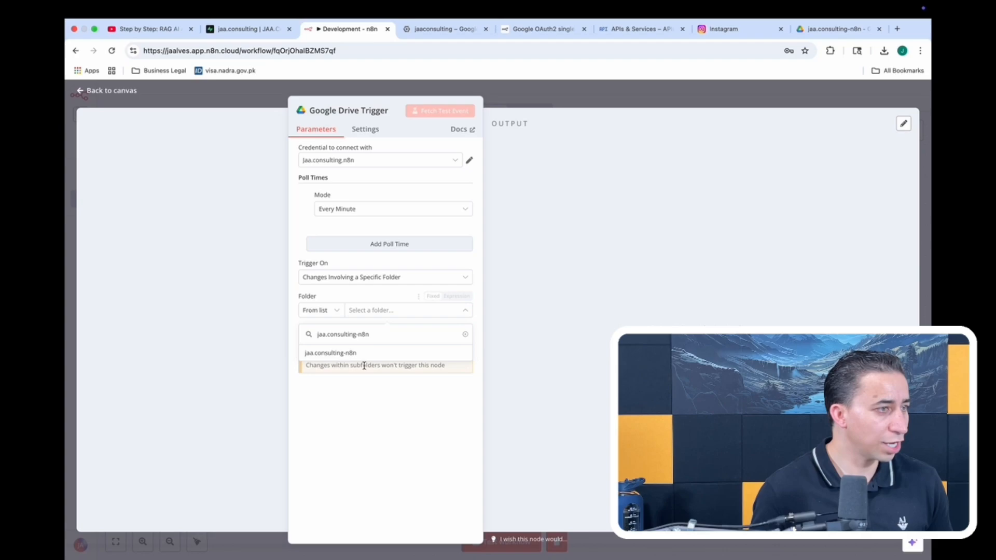
left_click(340, 354)
- Set the trigger to watch for File Created and add a File Type option limited to Google Docs
left_click(325, 344)
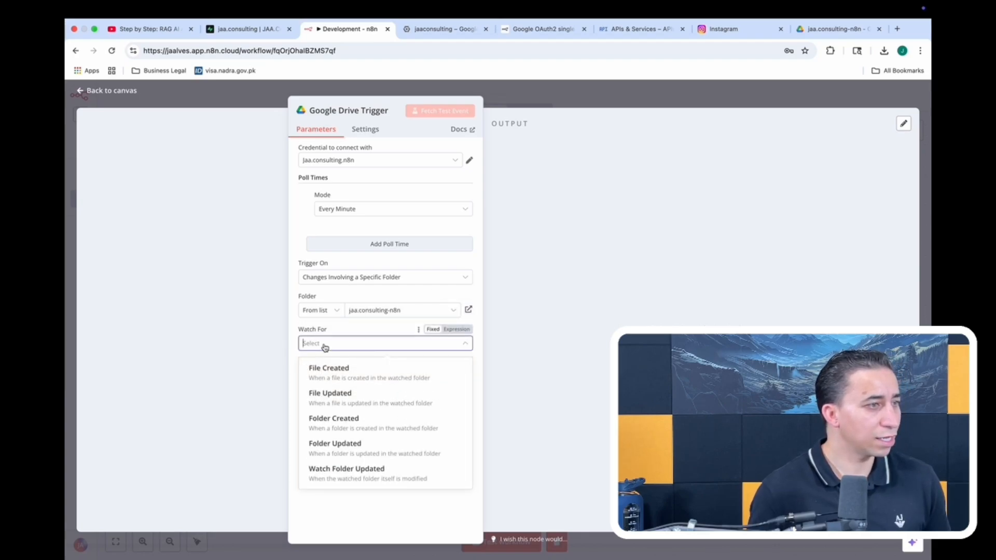
left_click(368, 379)
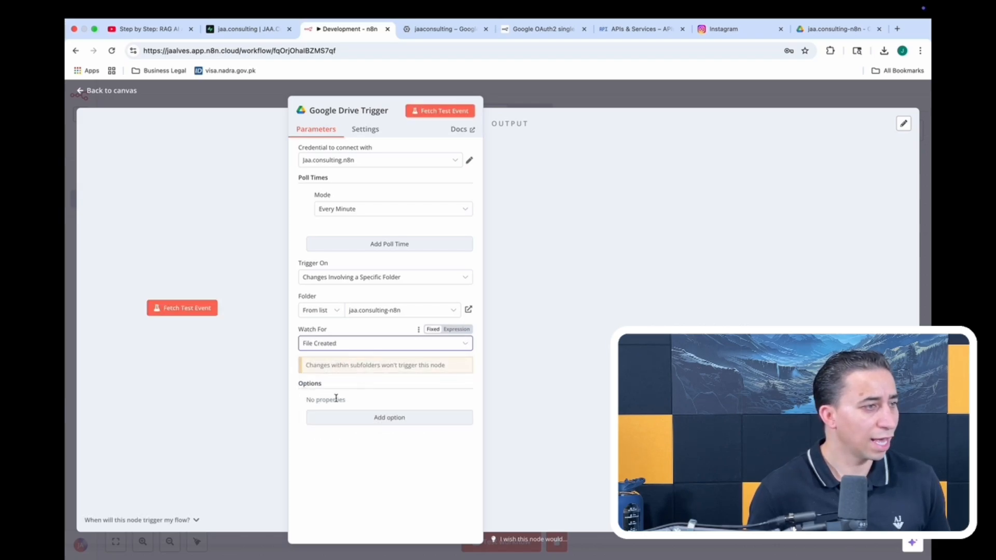
left_click(390, 420)
left_click(337, 415)
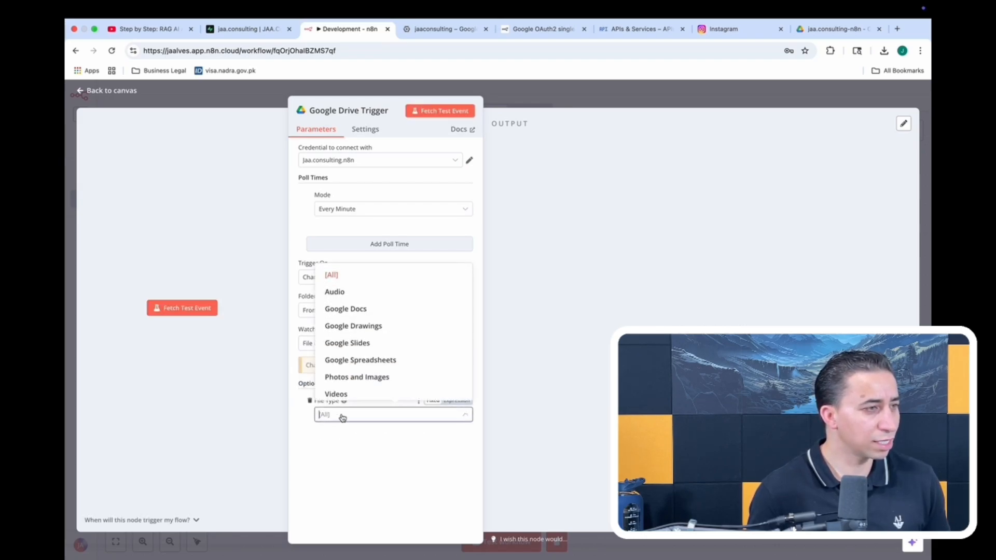
left_click(369, 309)
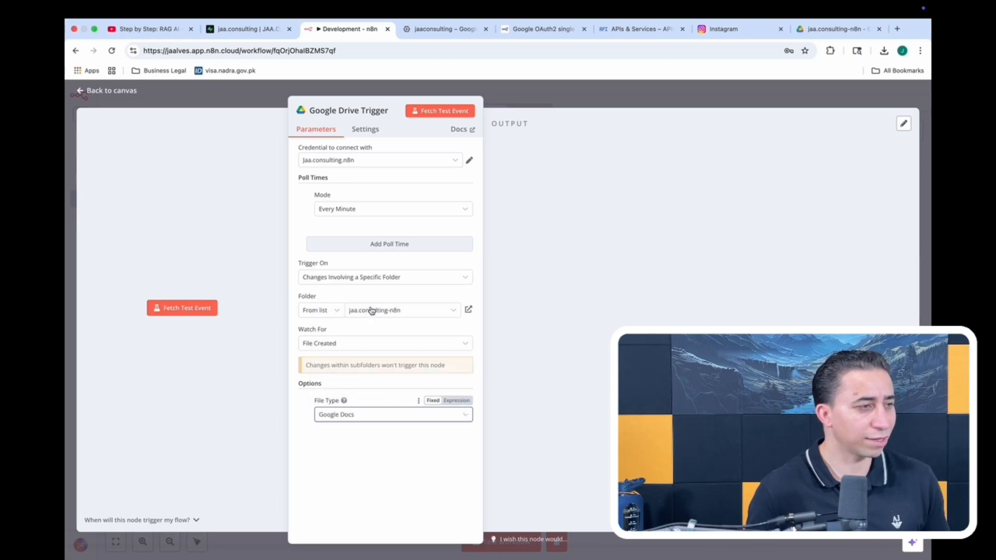
- Fetch a test event in the Google Drive trigger, save the workflow from the canvas and run a workflow test
left_click(436, 111)
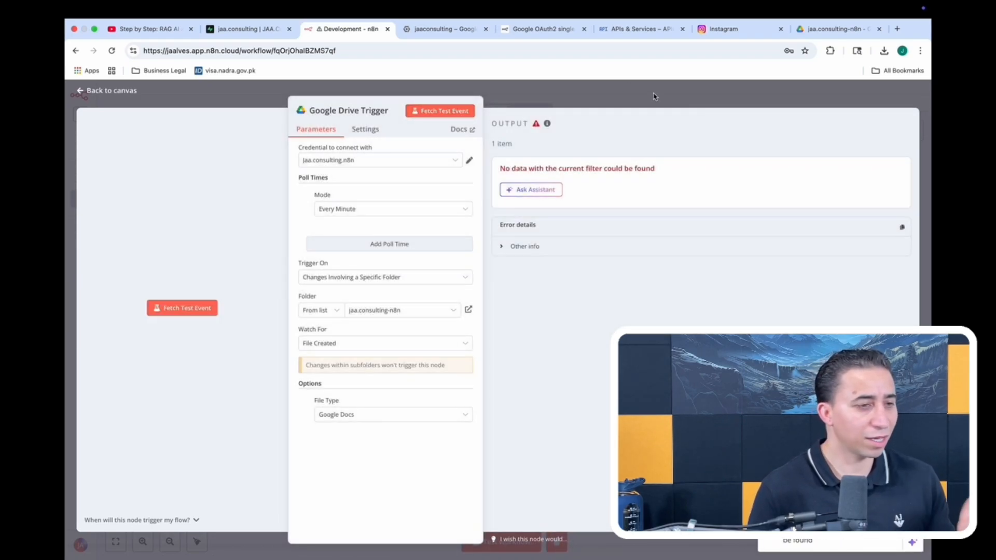
left_click(652, 93)
left_click(775, 95)
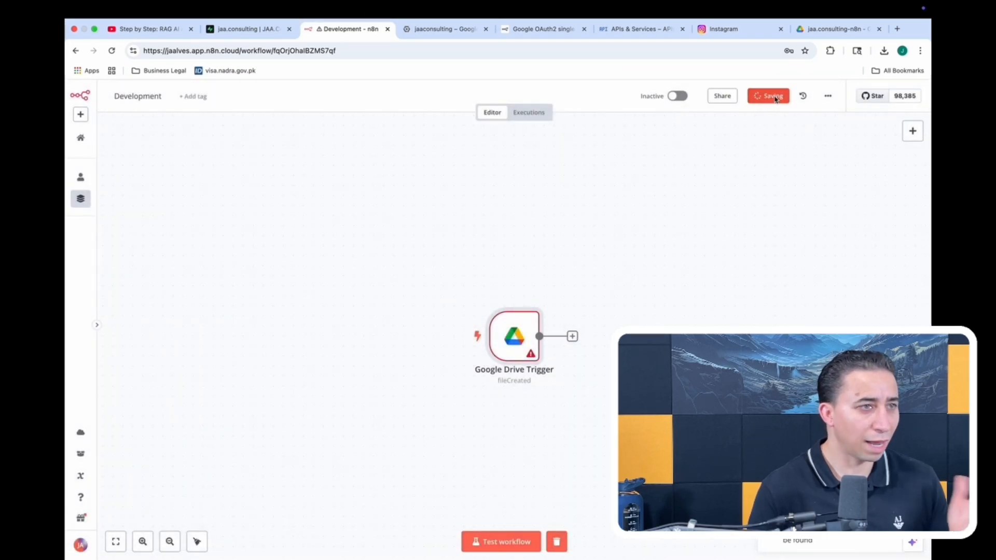
left_click(501, 542)
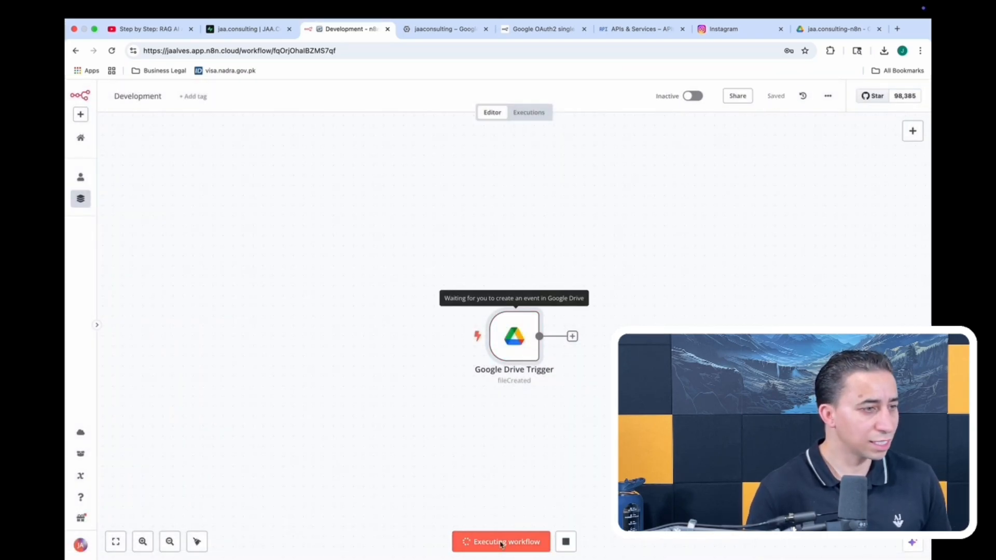
- Switch to Google Drive and create a Google Docs document named Docs in the jaa.consulting-n8n folder
left_click(836, 29)
right_click(602, 286)
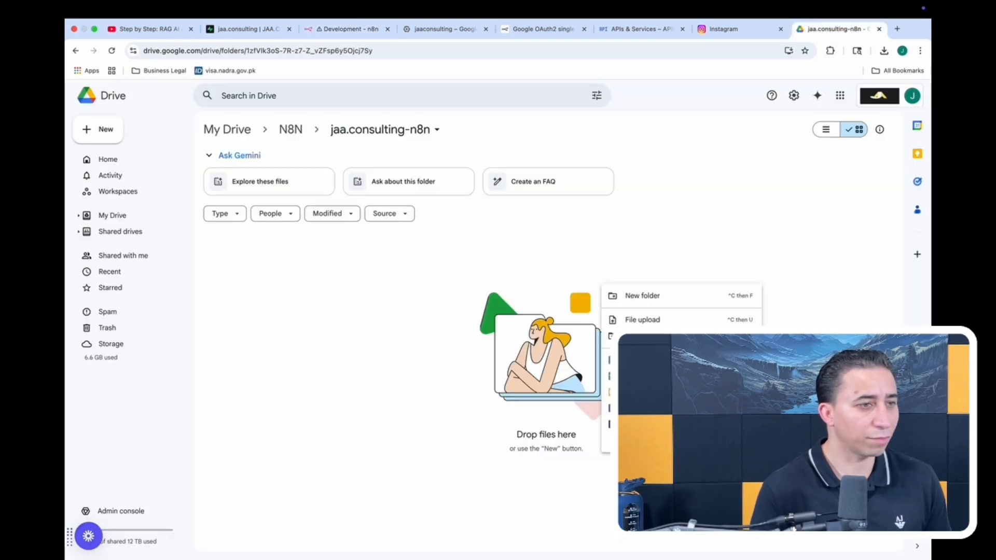
left_click(643, 359)
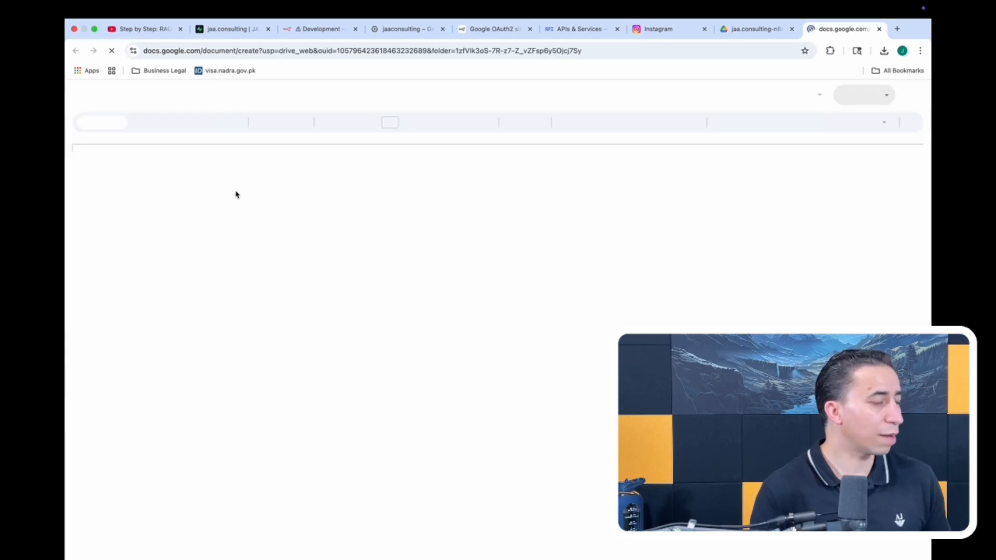
left_click(123, 88)
type("Docs")
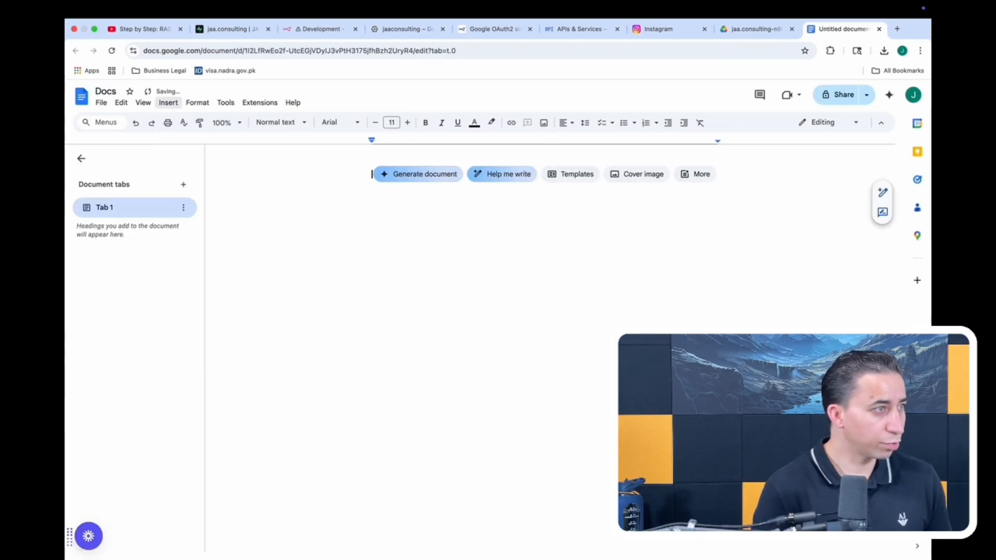
key("Return")
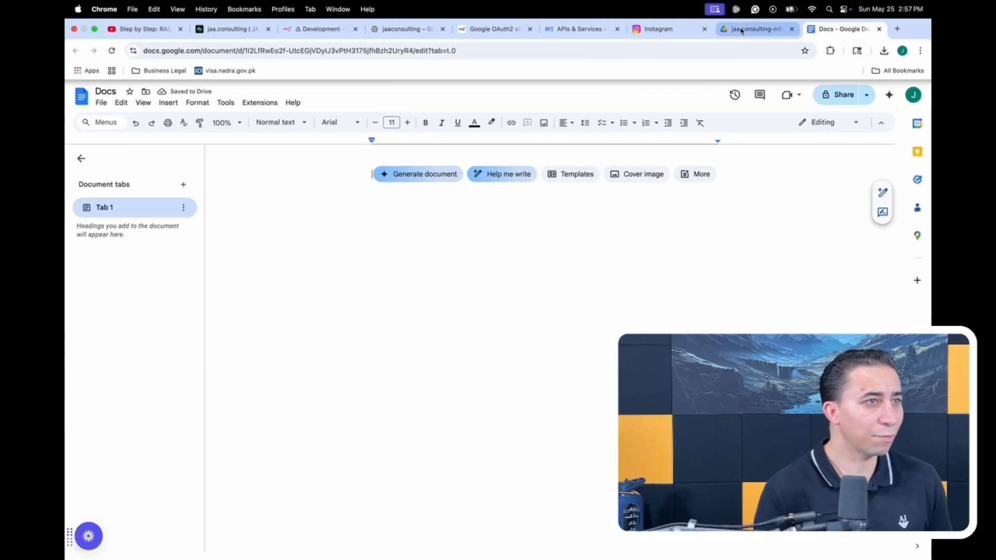
- Go back to the n8n Development workflow and run the workflow test again
left_click(736, 29)
left_click(386, 29)
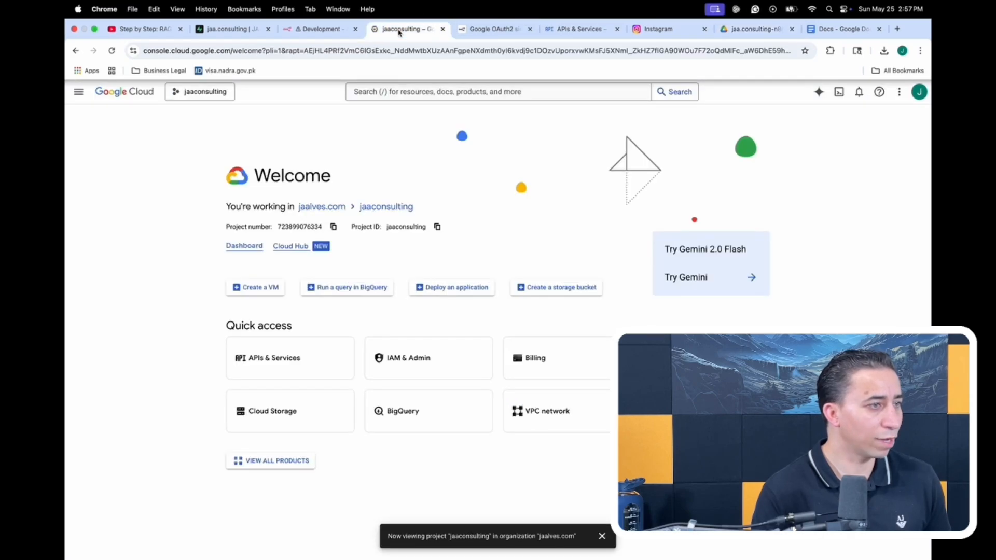
left_click(321, 30)
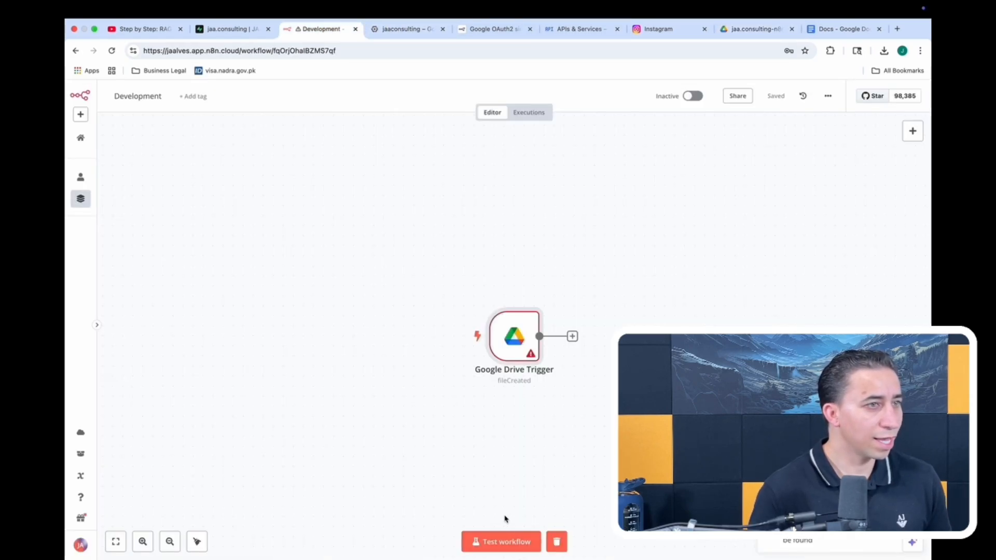
left_click(501, 541)
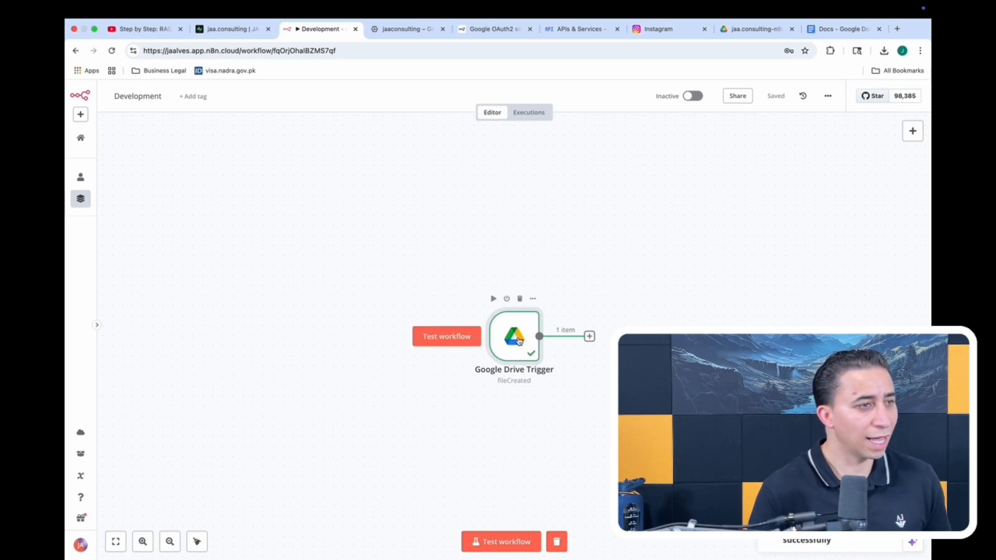
- Examine the Google Drive trigger's JSON output with exportLinks collapsed, checking the new file's metadata, and return to the canvas
double_click(517, 343)
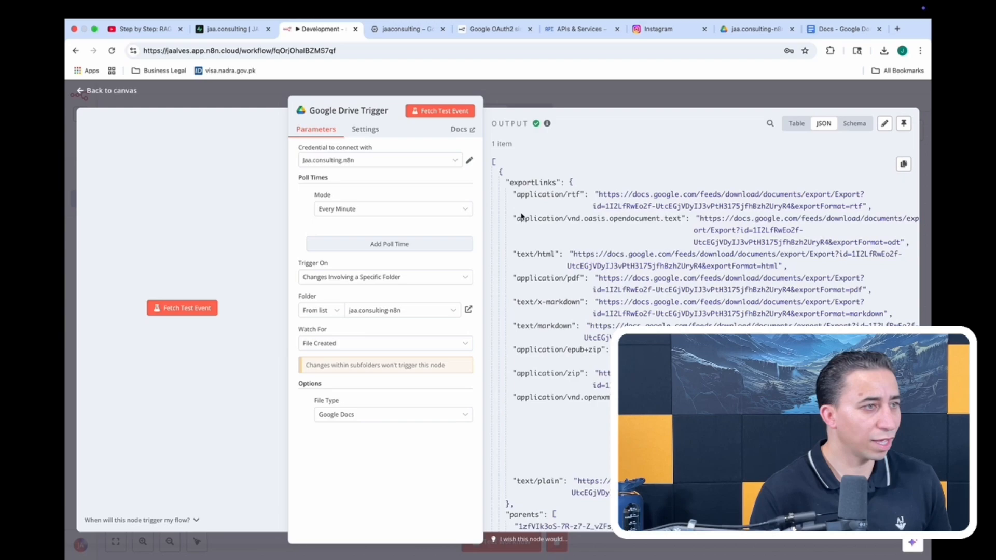
left_click(571, 184)
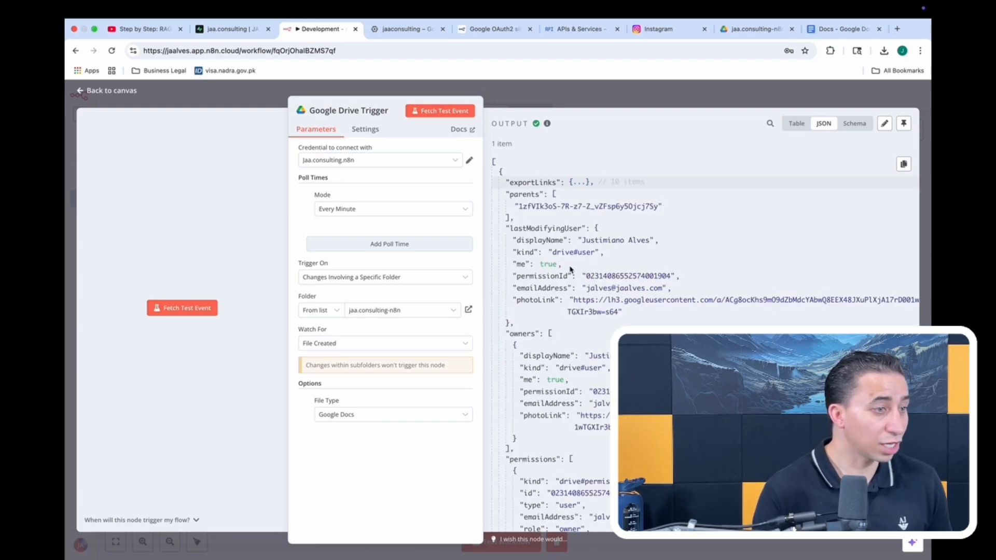
scroll(570, 269, "down", 6)
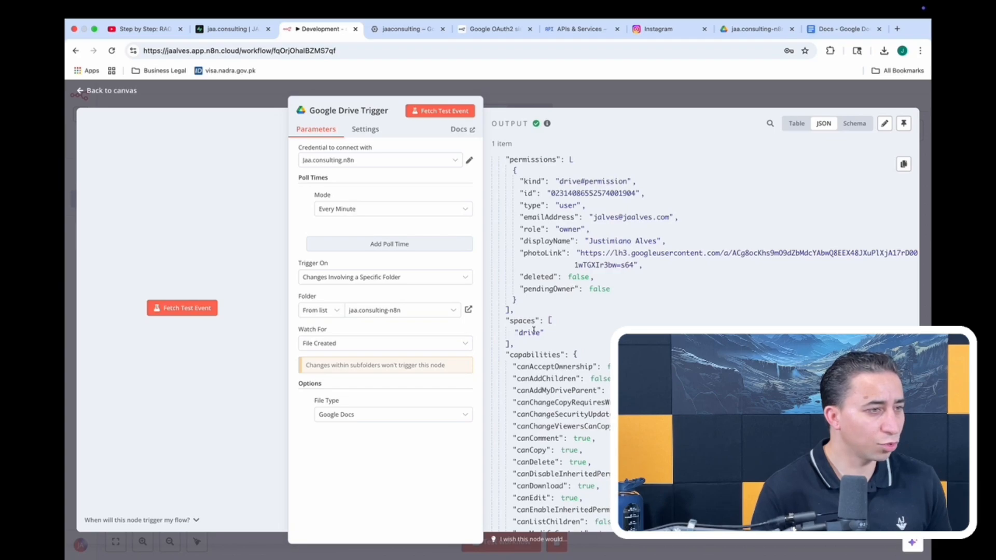
scroll(533, 330, "down", 15)
scroll(534, 333, "up", 1)
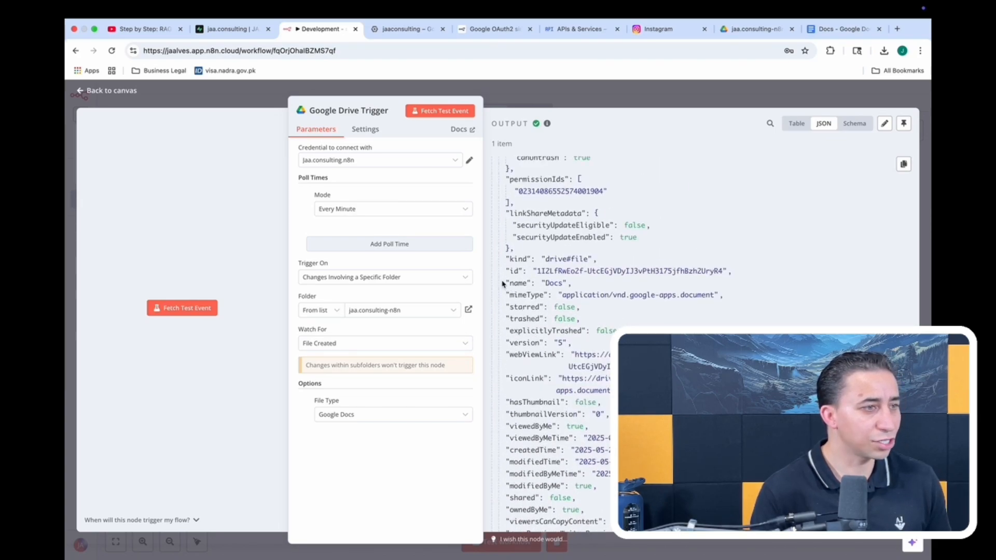
left_click(661, 102)
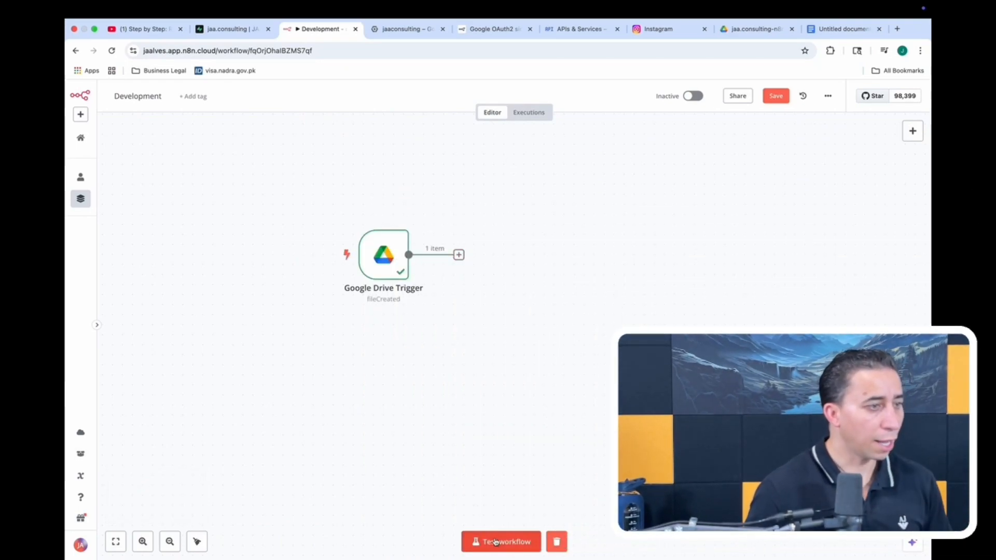
- Test the workflow once more, review the trigger's output fields in Schema view and return to the canvas
left_click(510, 541)
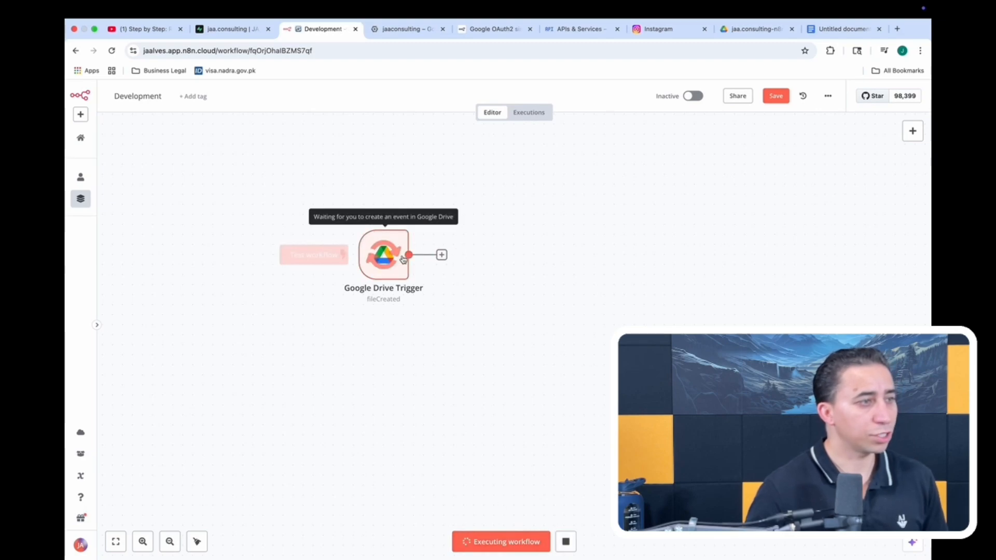
double_click(383, 256)
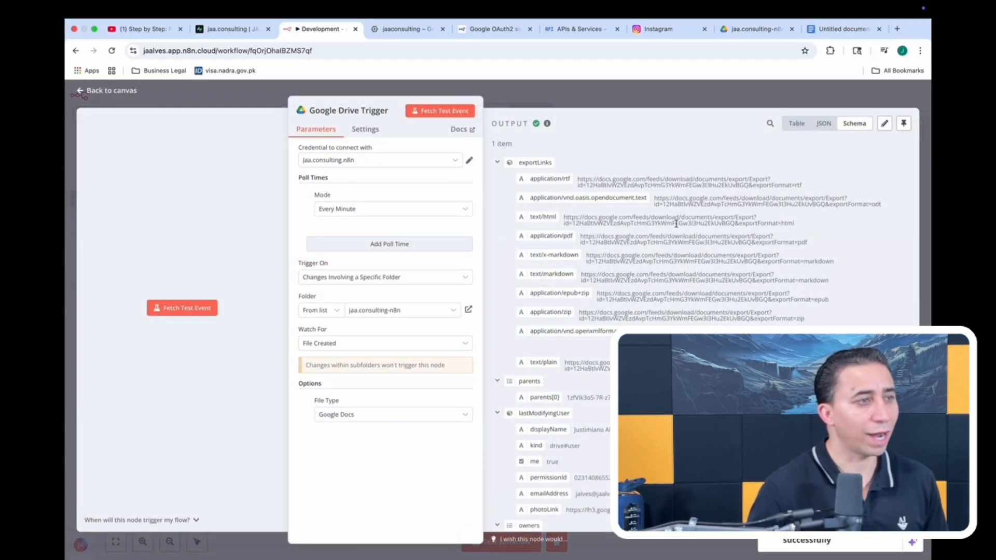
scroll(676, 226, "down", 5)
scroll(677, 226, "down", 6)
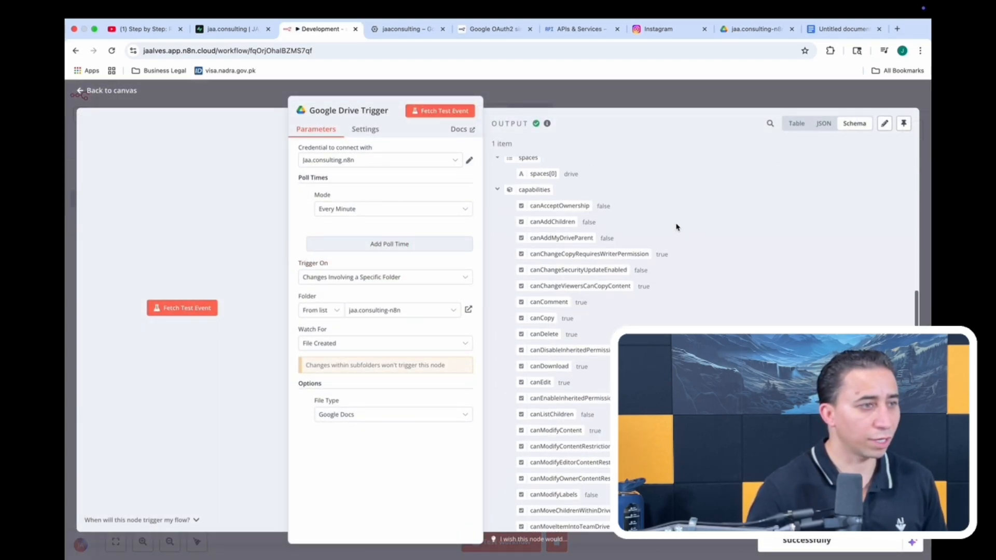
scroll(676, 227, "down", 3)
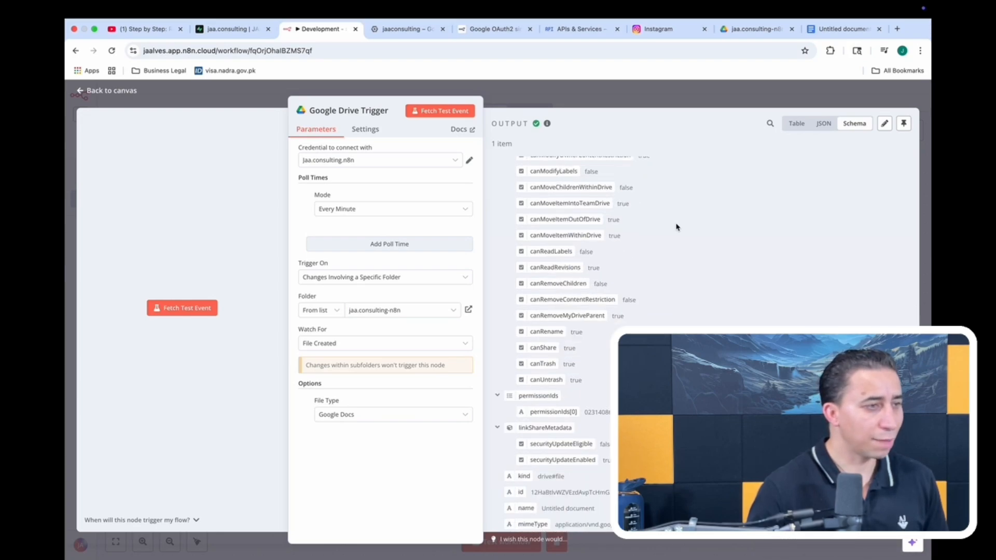
left_click(632, 102)
- Add a Google Drive node with the Download file action after the Google Drive Trigger
left_click(912, 130)
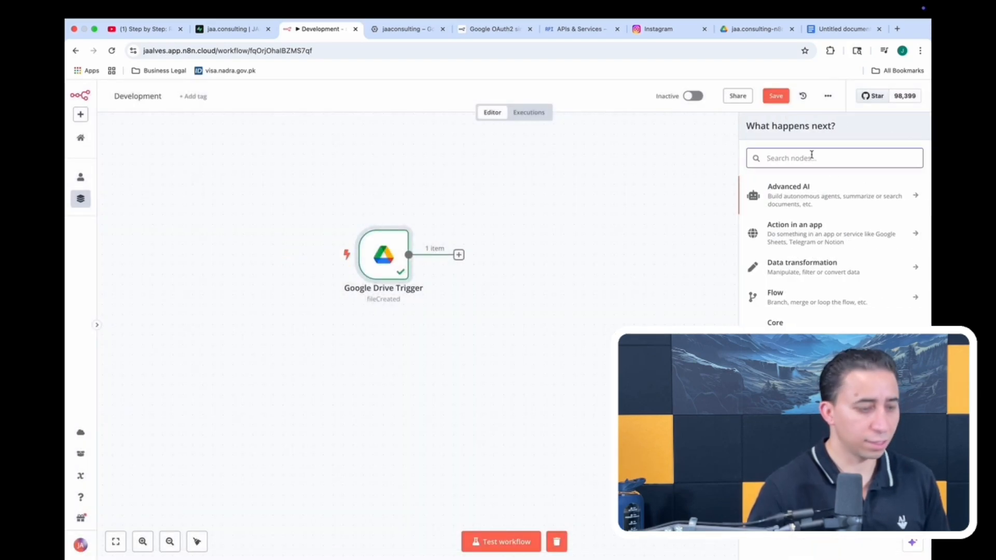
type("Goo")
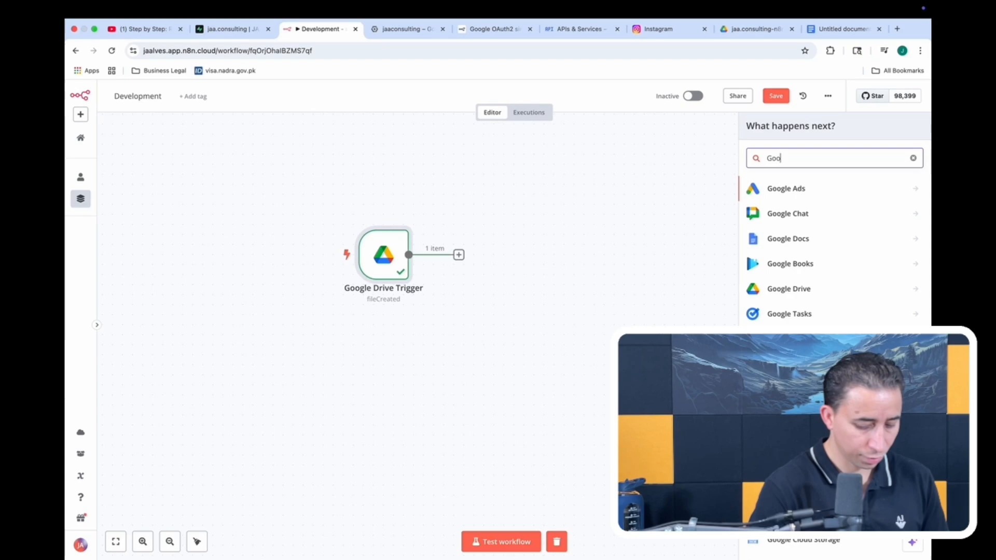
type("gle dr")
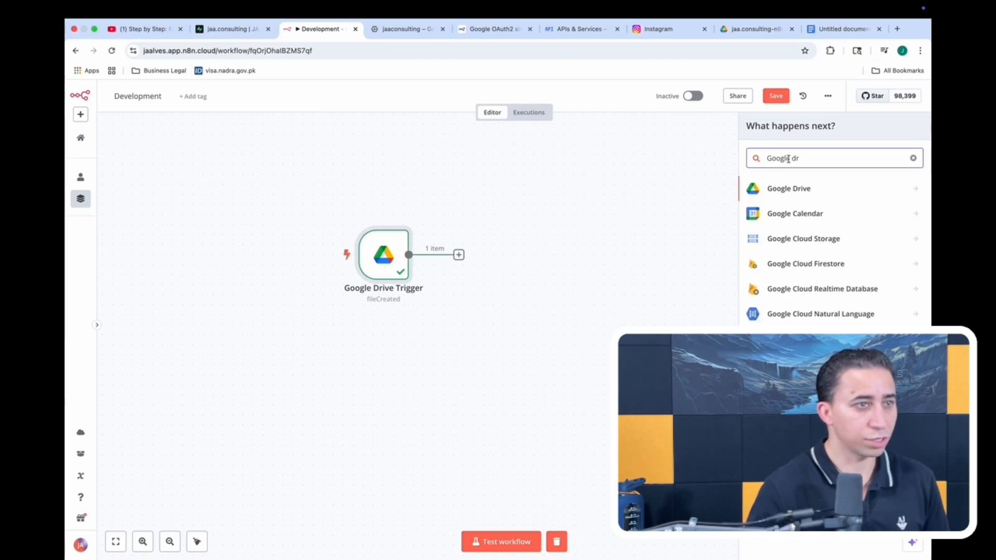
left_click(912, 189)
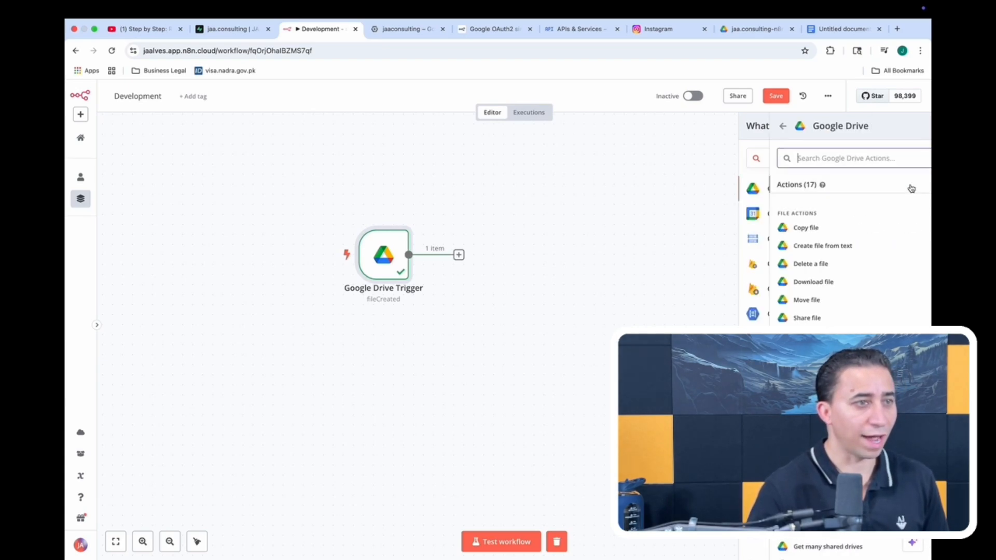
left_click(781, 285)
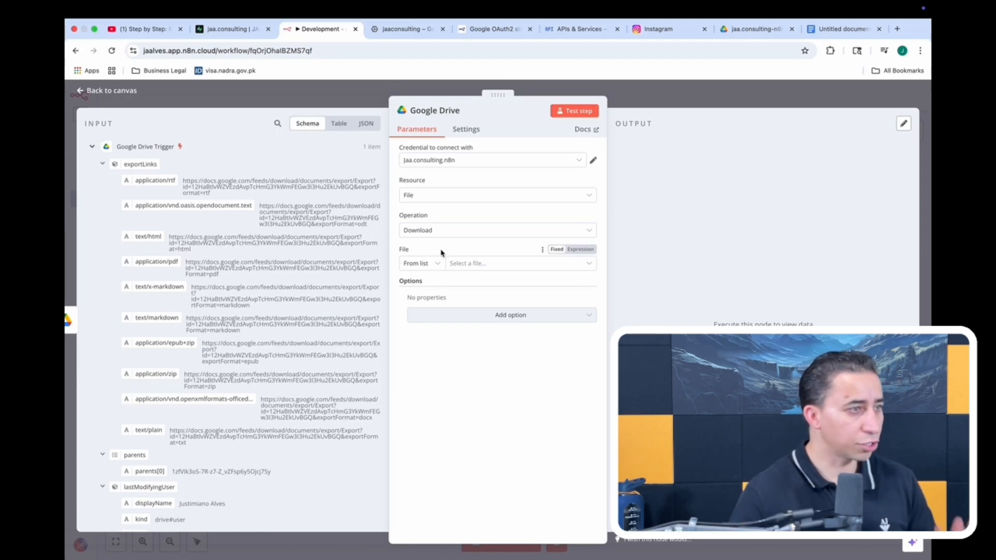
- Set the Google Drive node's file selection to By ID and return to the canvas
left_click(436, 266)
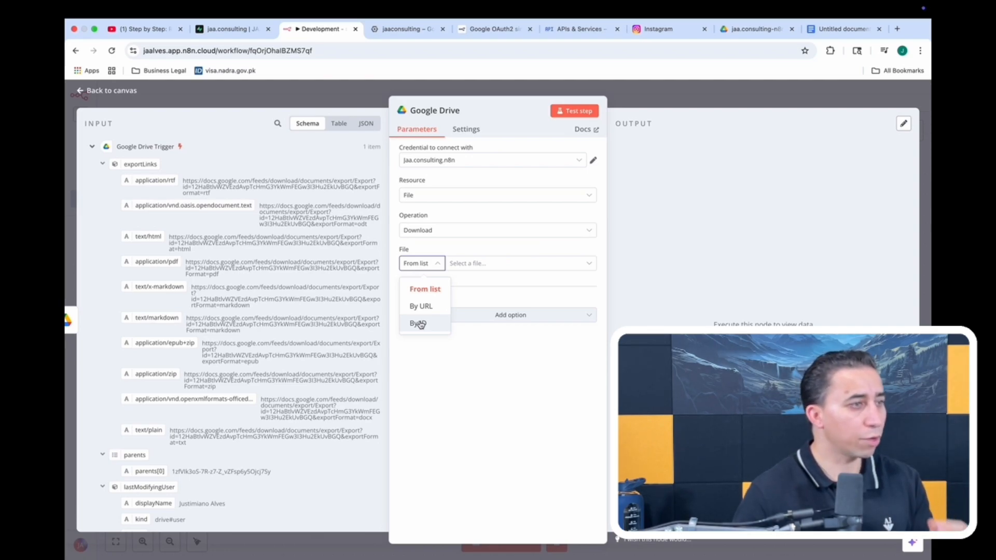
left_click(421, 323)
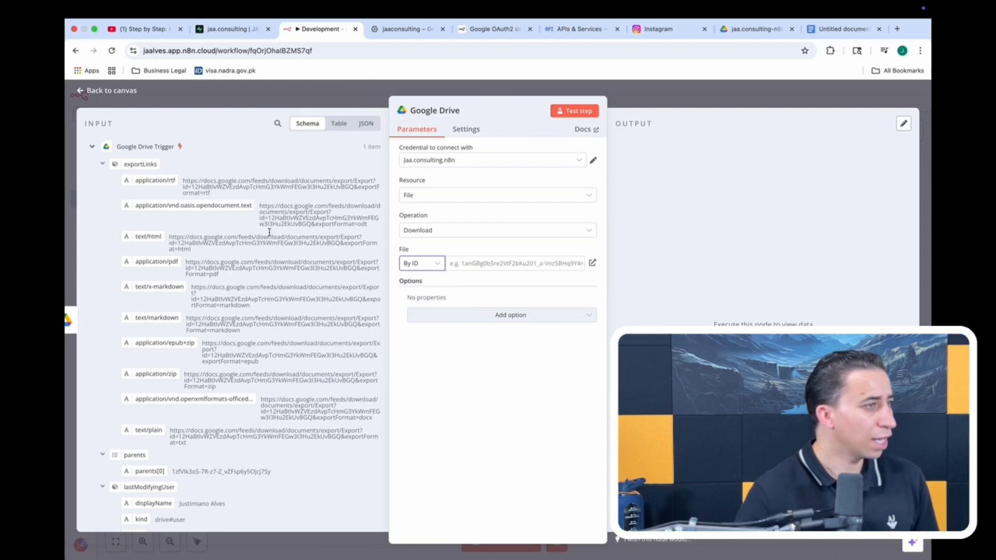
left_click(660, 103)
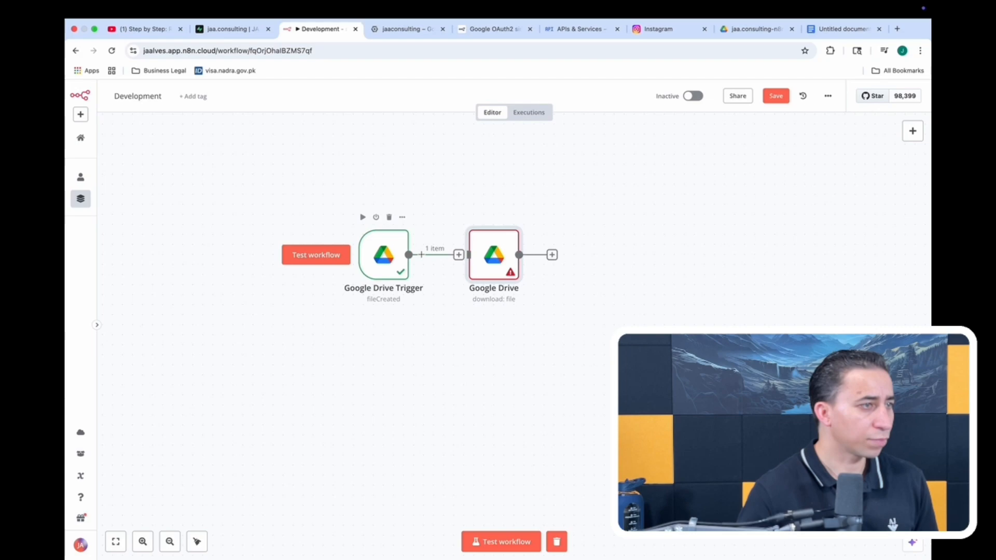
- Add an Edit Fields (Set) node to the workflow after finding it with the search term Set
left_click(458, 256)
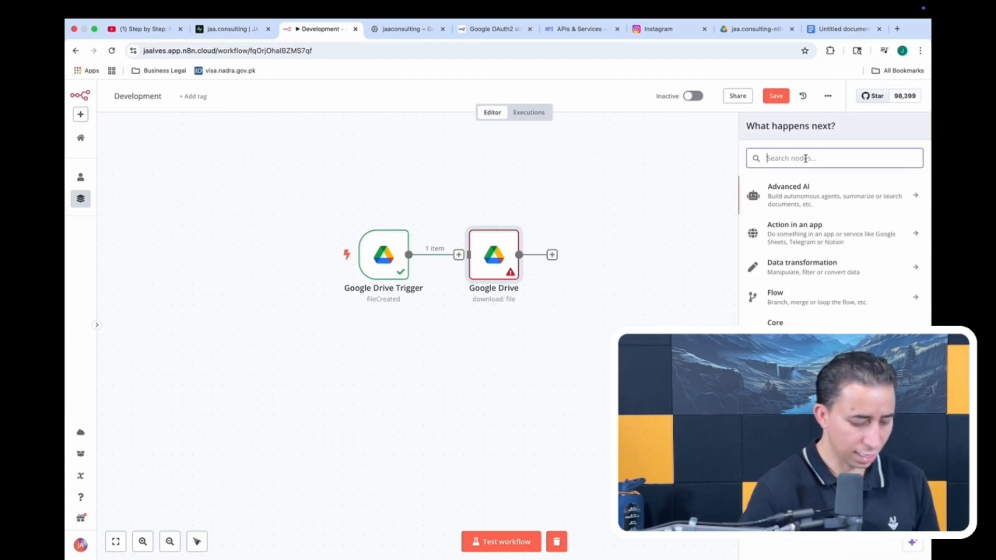
type("Set")
left_click(818, 196)
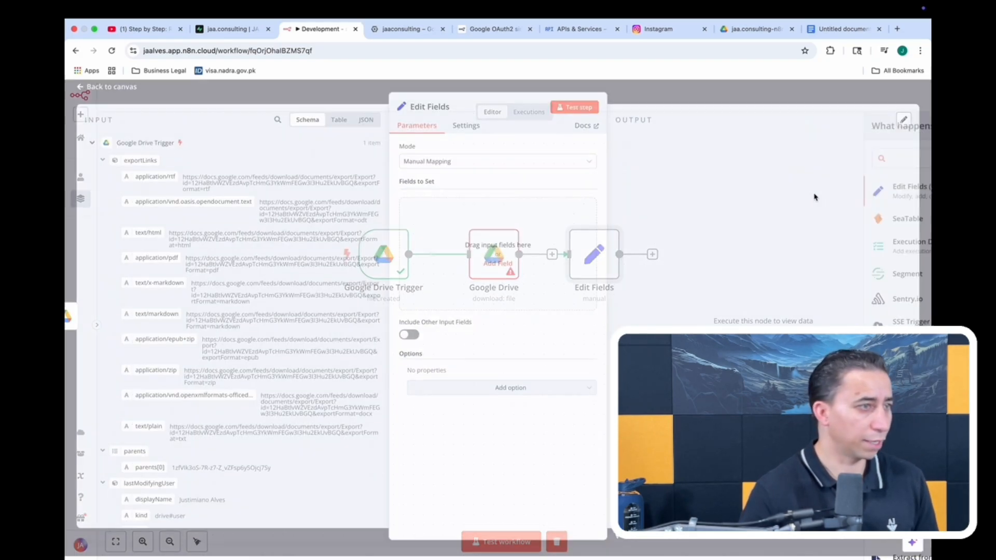
- Add a string field named field_id to the Edit Fields node and map it to the trigger's file id, {{ $json.id }}
left_click(498, 268)
left_click(443, 212)
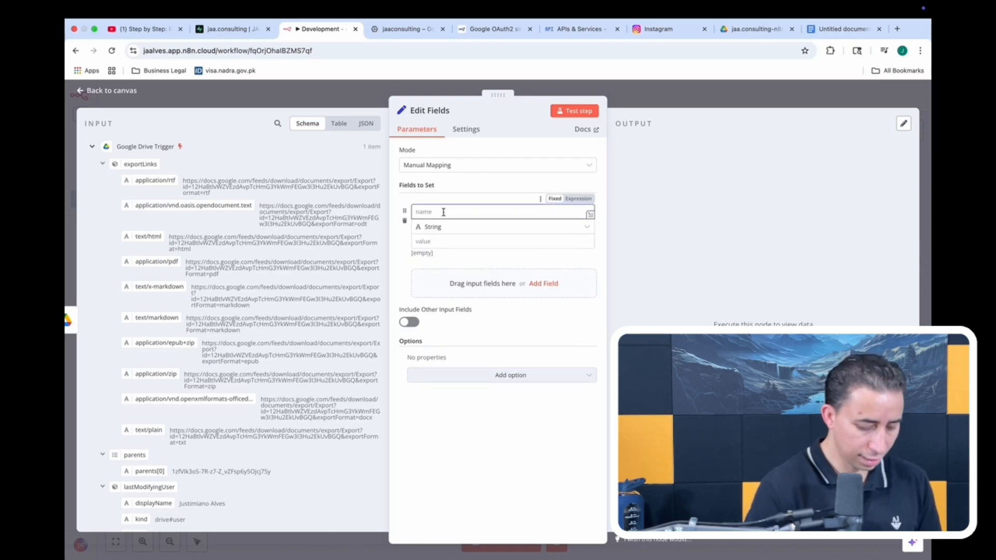
type("field_id")
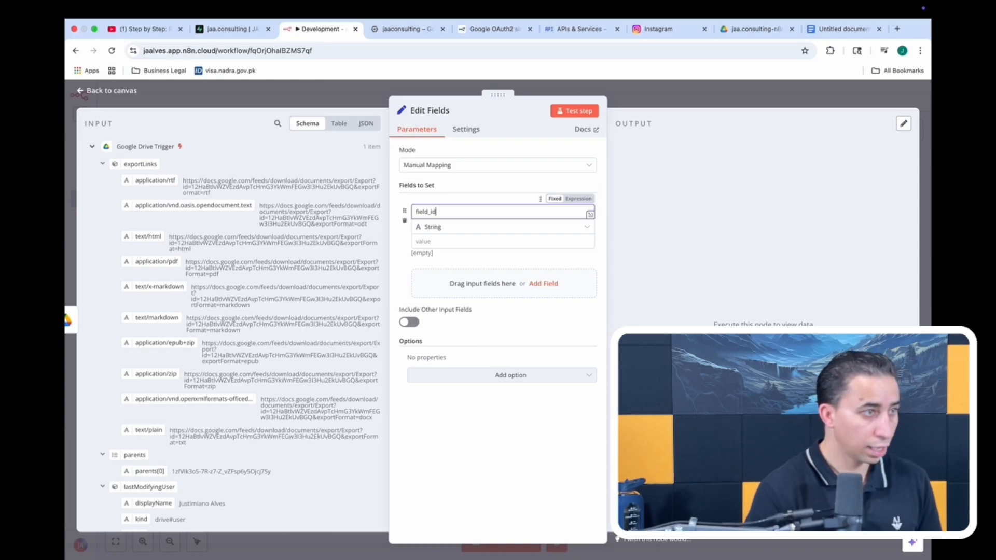
scroll(179, 304, "down", 10)
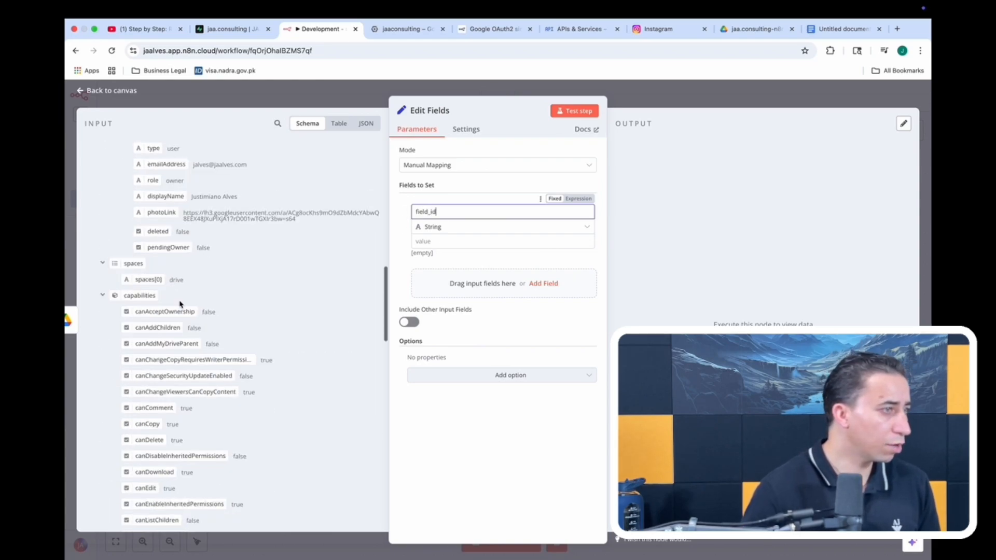
scroll(180, 304, "down", 10)
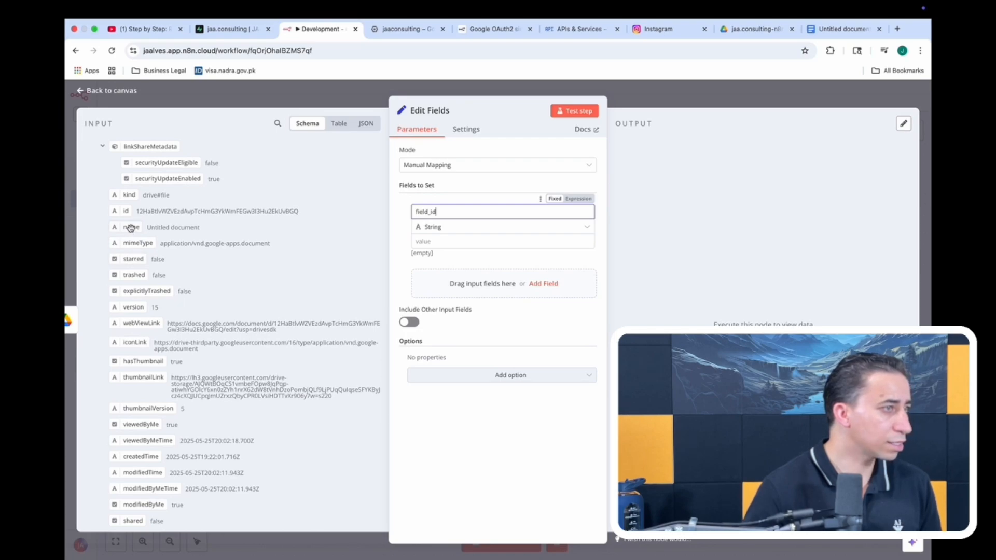
left_click_drag(125, 211, 451, 245)
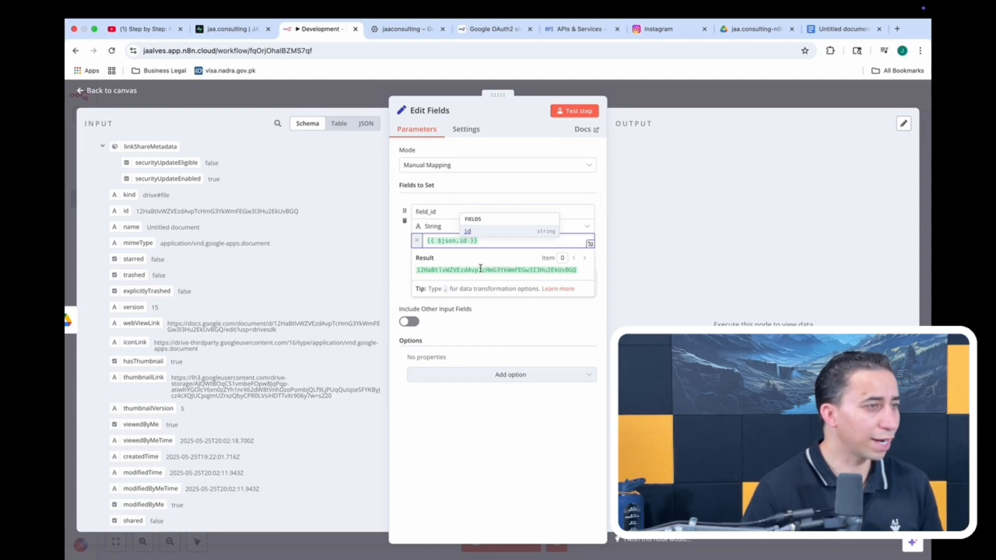
- Compare the mapped file ID with the ID in the open Google Docs document's URL, and return to the n8n workflow
left_click_drag(417, 268, 577, 270)
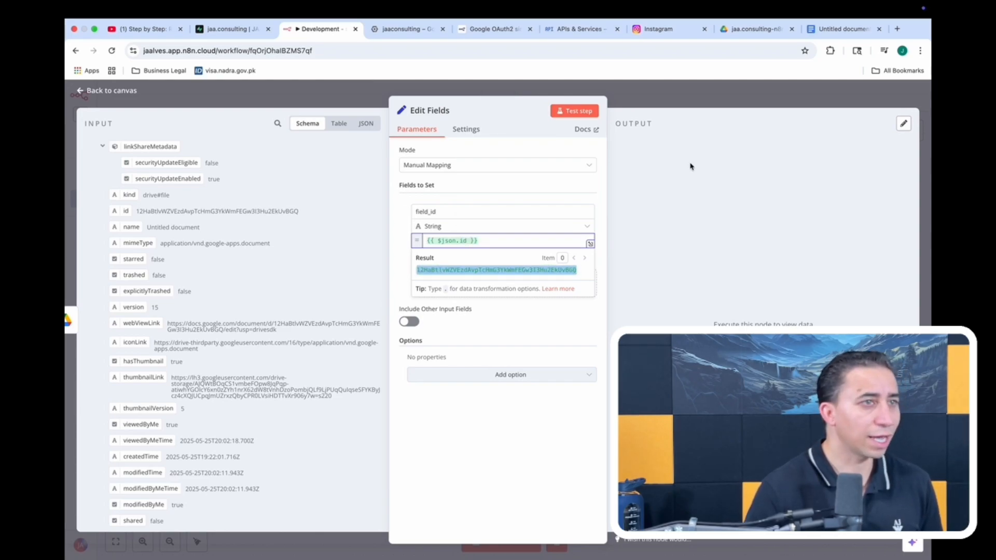
left_click(835, 31)
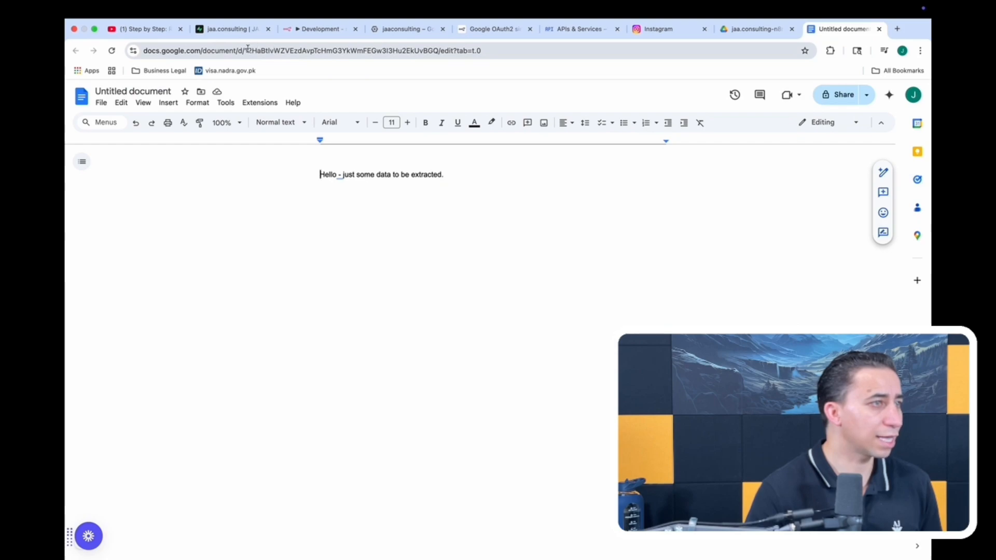
left_click_drag(248, 50, 406, 45)
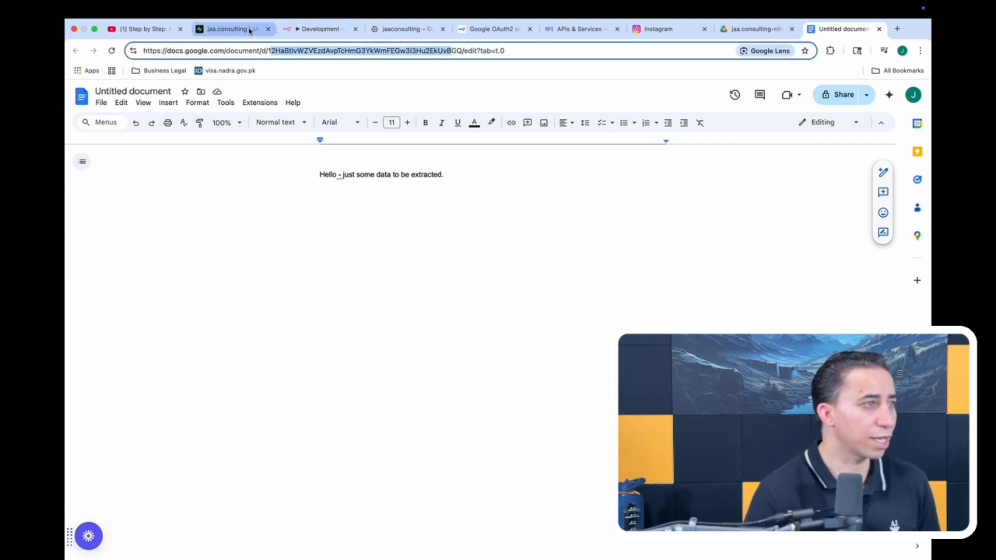
left_click(309, 31)
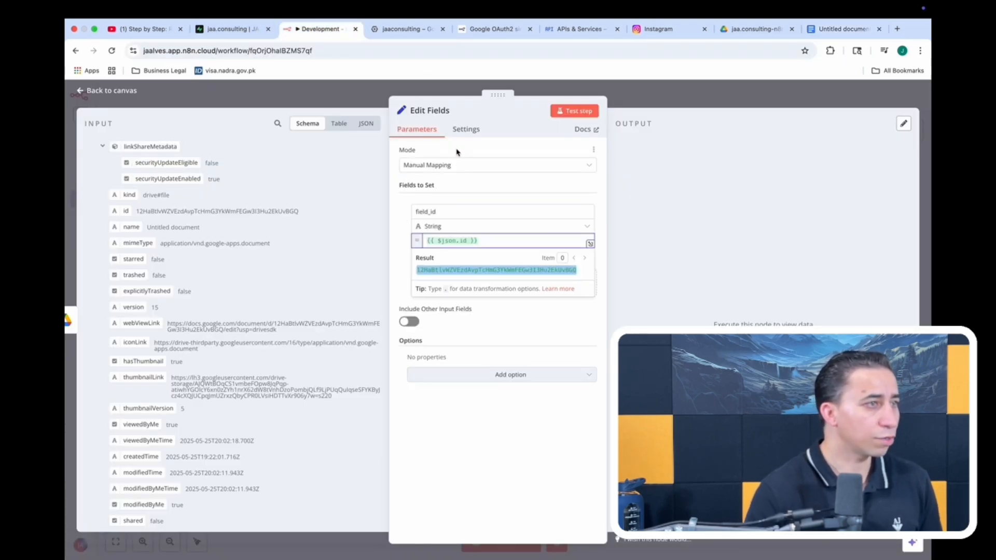
- Rename the Edit Fields node as Set File ID and return to the canvas
left_click(444, 112)
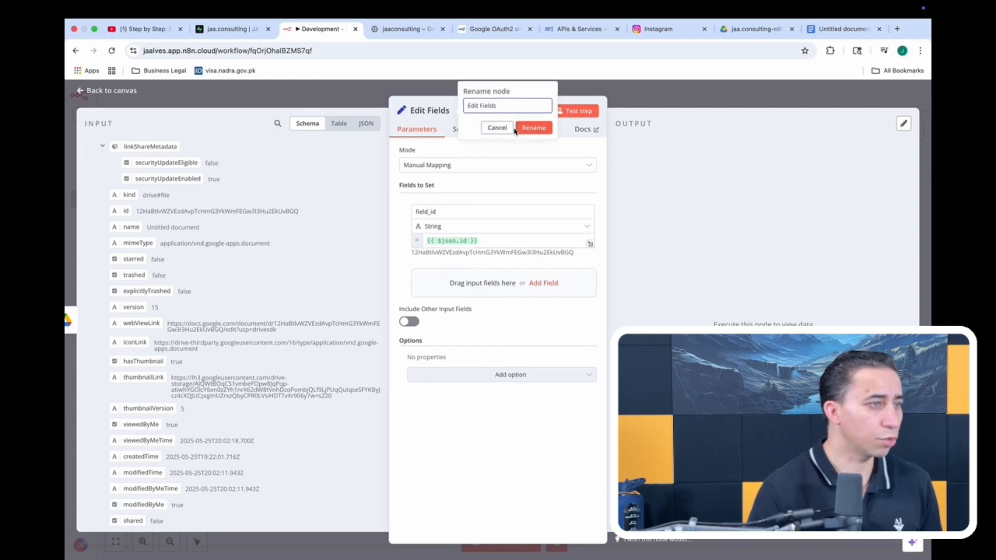
key("super+a")
type("Se")
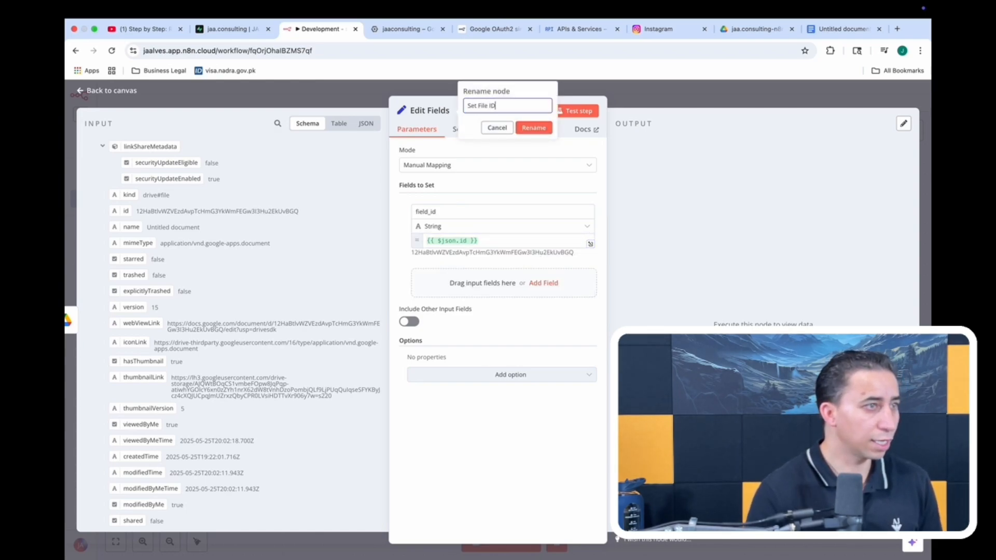
left_click(534, 127)
key("Escape")
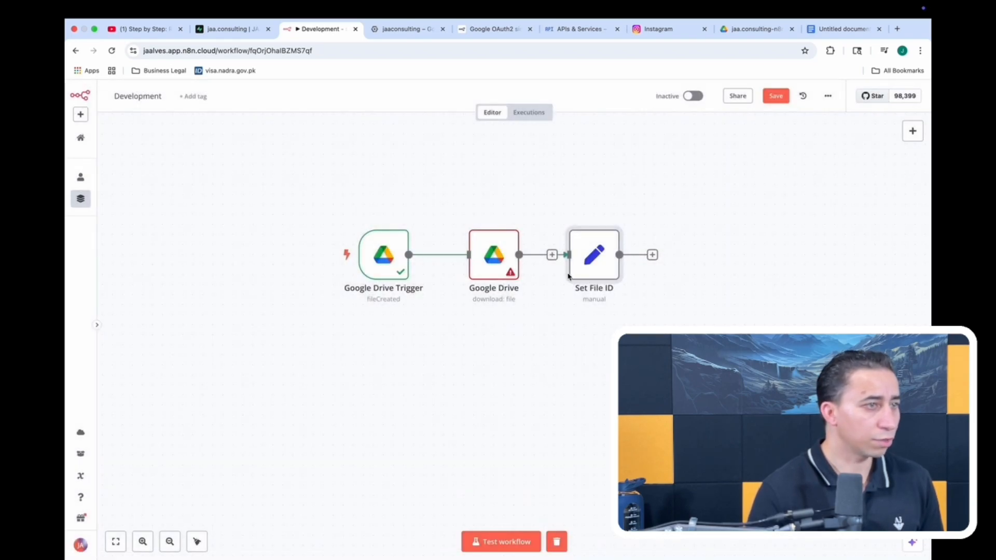
- Rearrange and reconnect the nodes in the order Google Drive Trigger, Set File ID, Google Drive
mouse_move(497, 263)
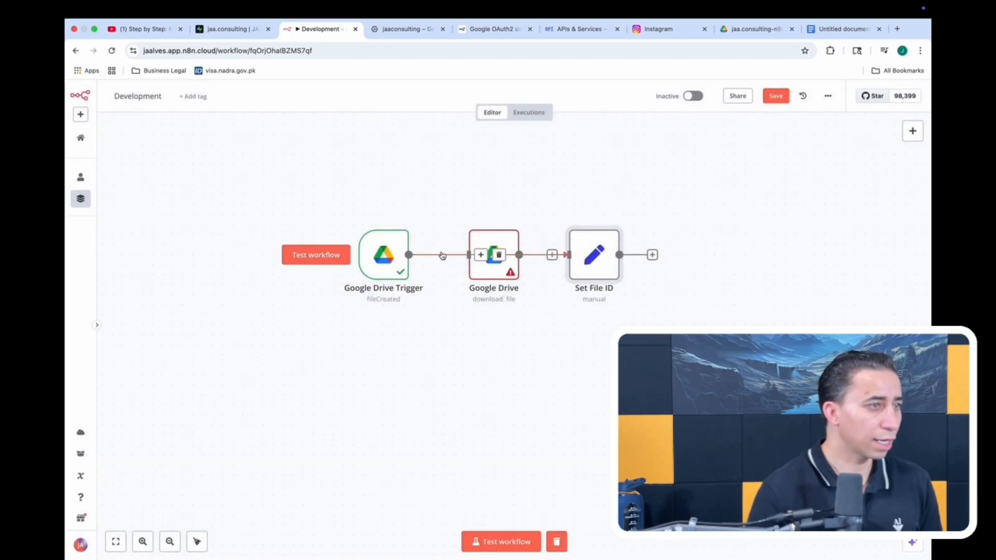
left_click_drag(499, 232, 719, 241)
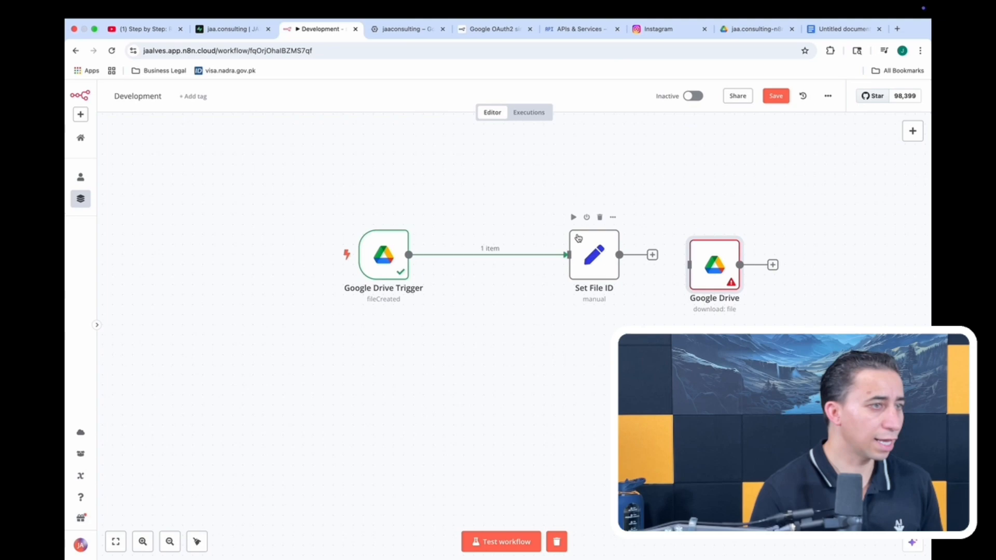
mouse_move(596, 259)
left_mouse_down()
mouse_move(506, 259)
mouse_move(702, 262)
mouse_move(613, 255)
left_mouse_up()
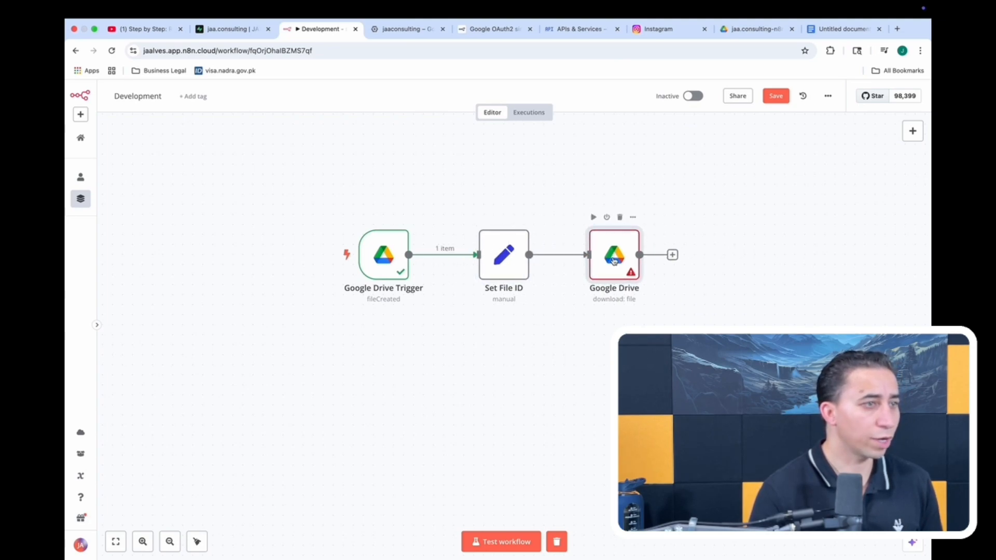
- Run the nodes preceding Google Drive, map its file ID to Set File ID's field_id, test the download step and return to the canvas
double_click(614, 260)
left_click(233, 334)
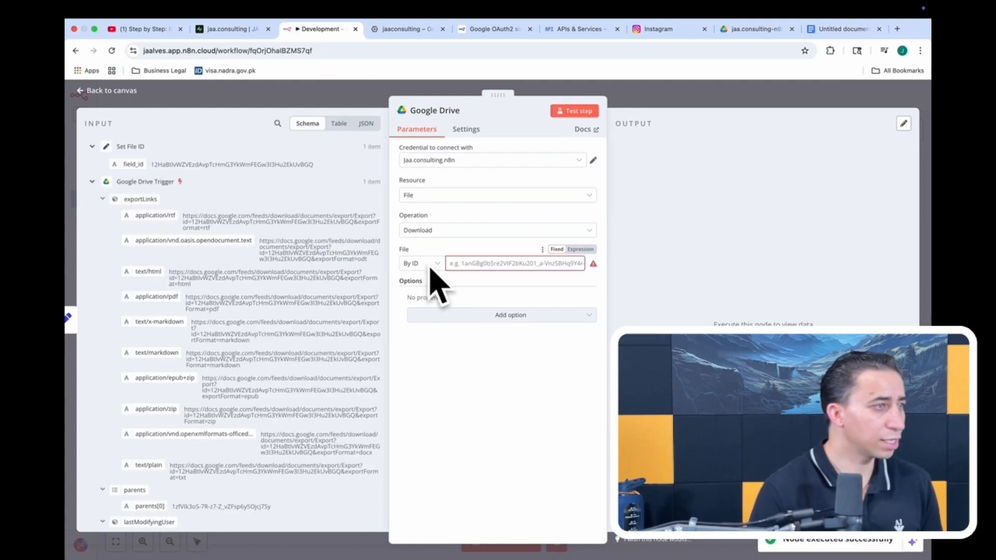
left_click_drag(130, 165, 516, 263)
left_click(576, 111)
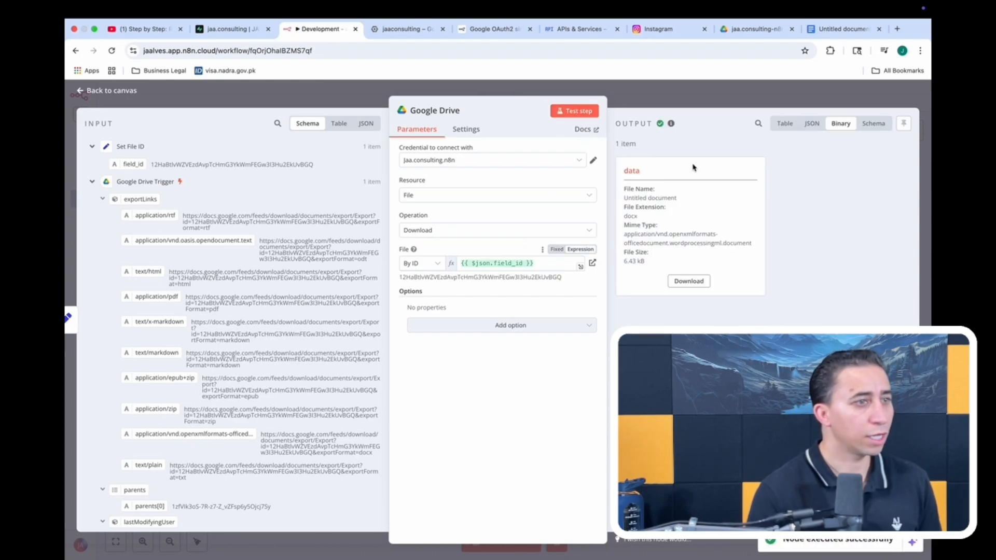
left_click(711, 104)
- Add an Extract from File node with the Extract From Text File operation after Google Drive, and return to the canvas
left_click(912, 131)
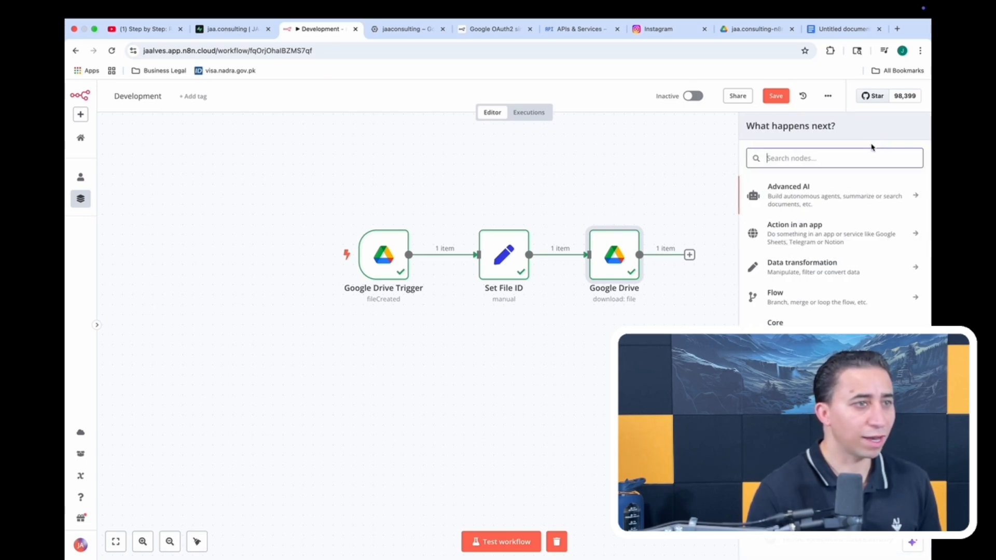
type("Extra")
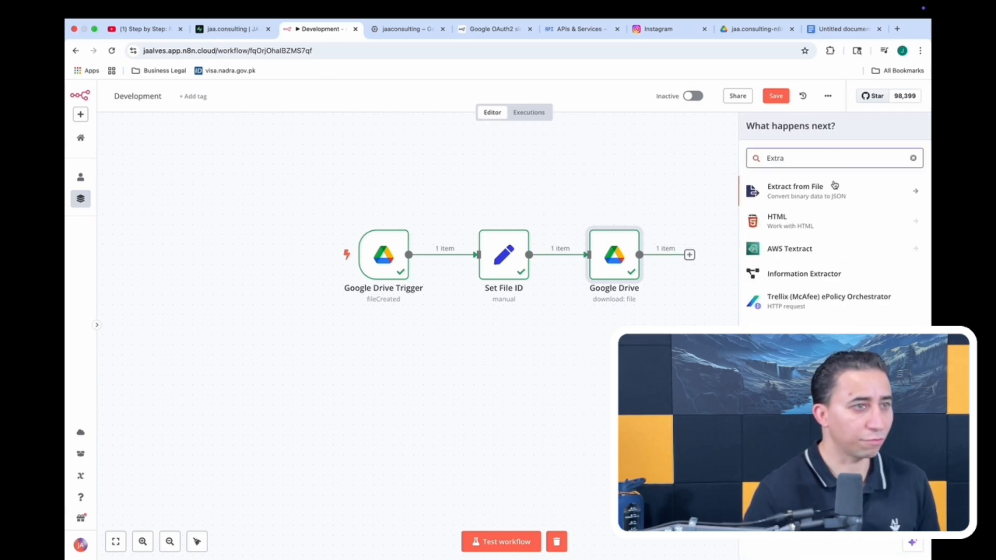
left_click(834, 186)
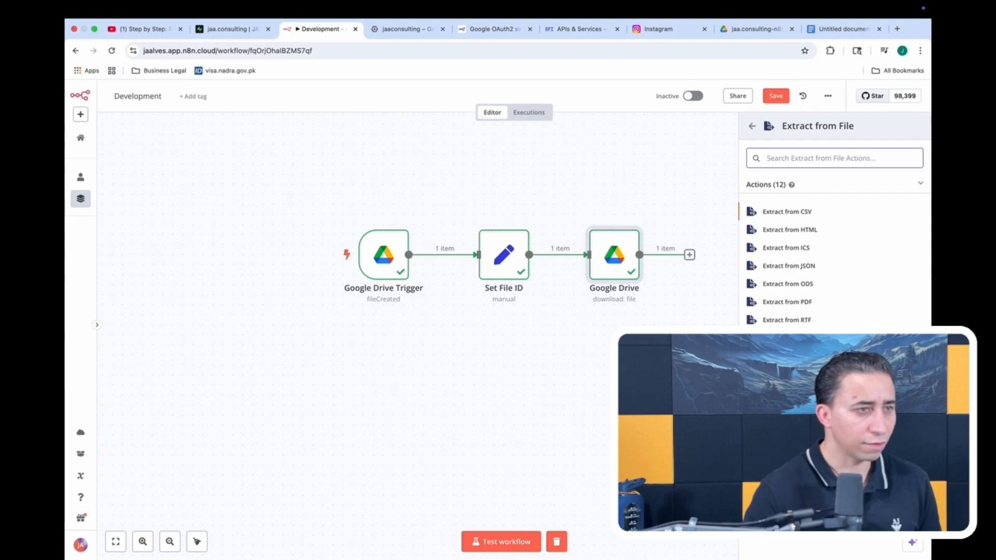
left_click(791, 338)
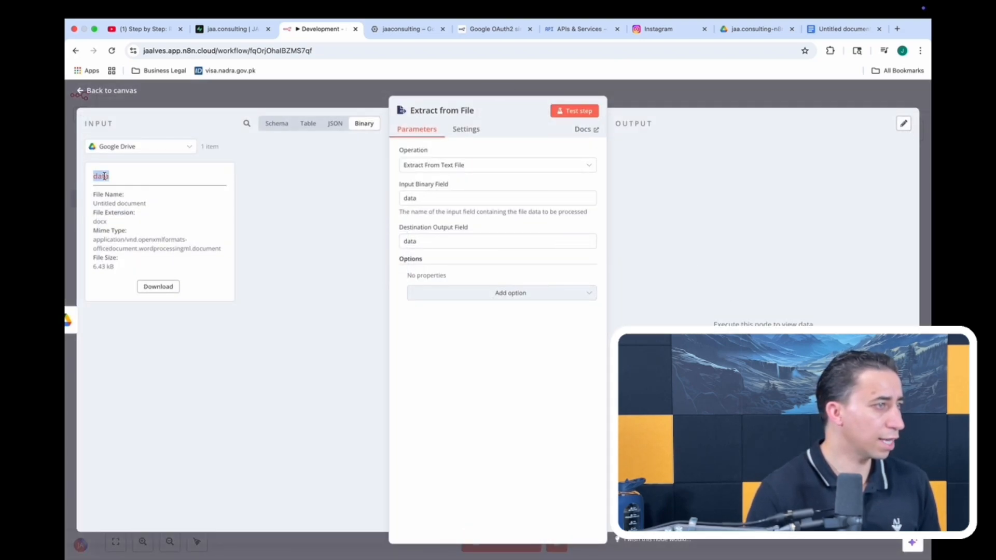
key("Escape")
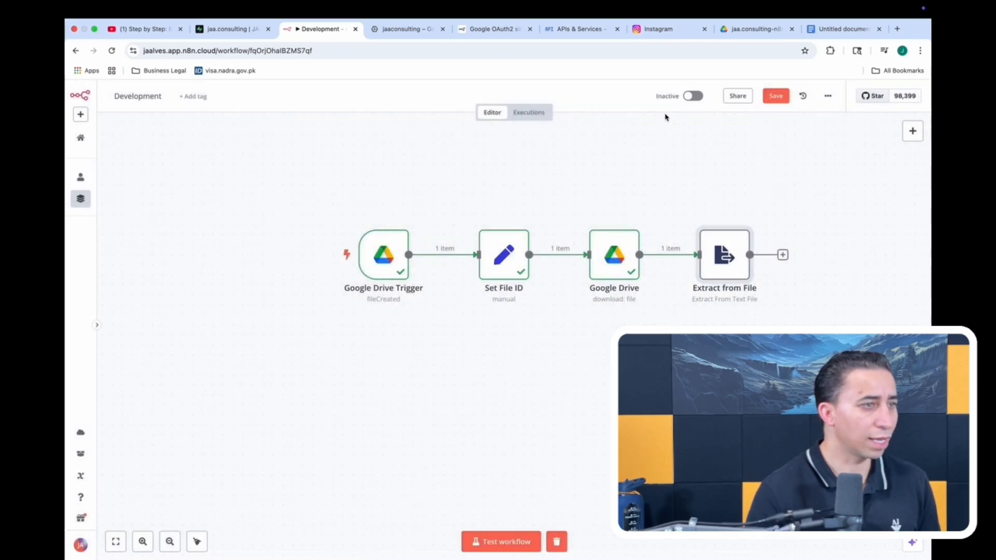
- Add a Google File Conversion option to the Google Drive node that converts Google Docs to Text (txt)
double_click(609, 255)
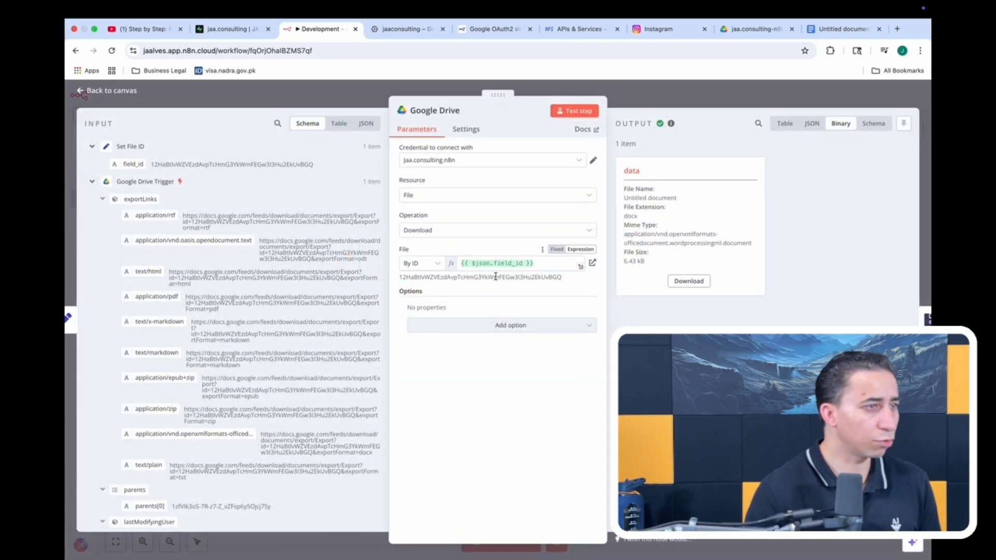
left_click(523, 327)
left_click(467, 368)
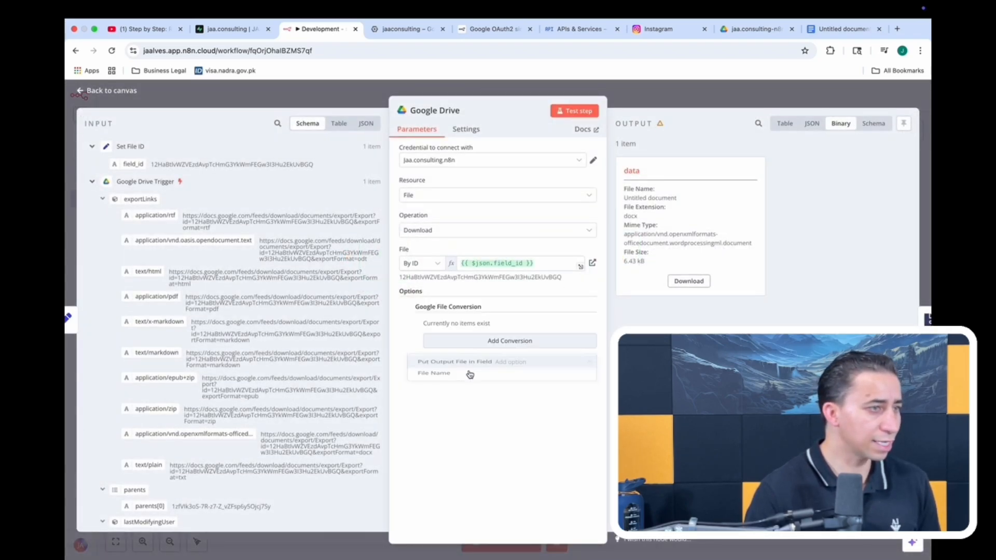
left_click(488, 345)
left_click(463, 340)
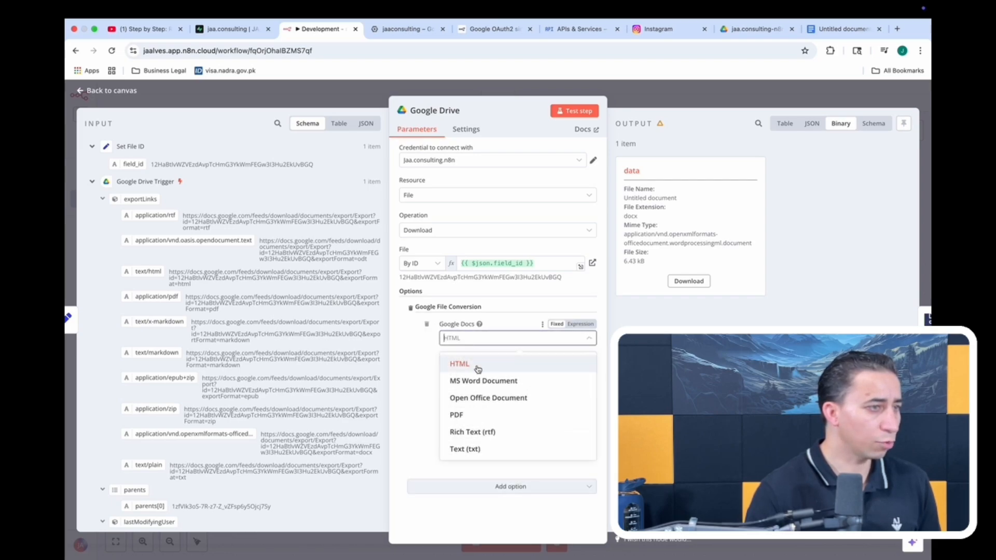
left_click(481, 448)
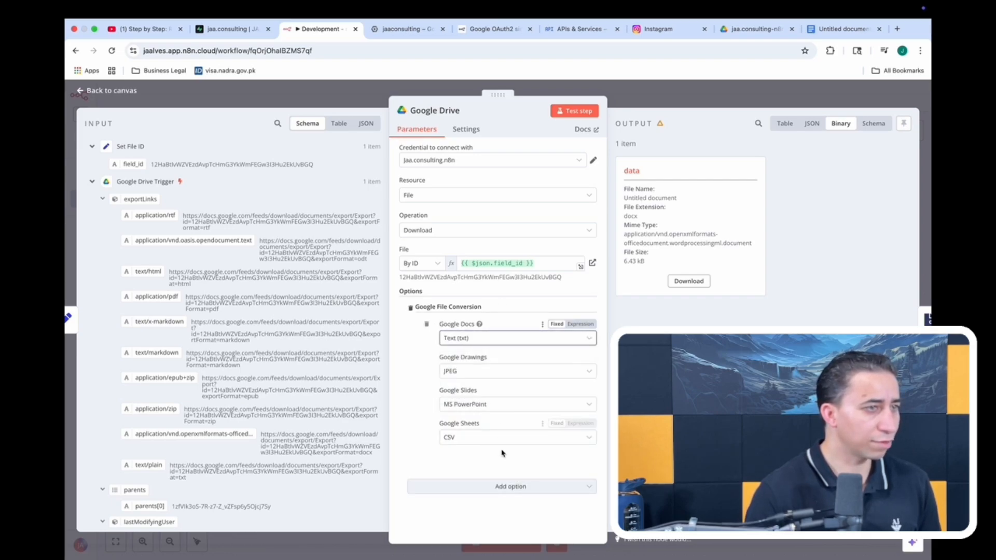
- Test the Google Drive download step, check the output's file extension, and save the workflow from the canvas
left_click(578, 113)
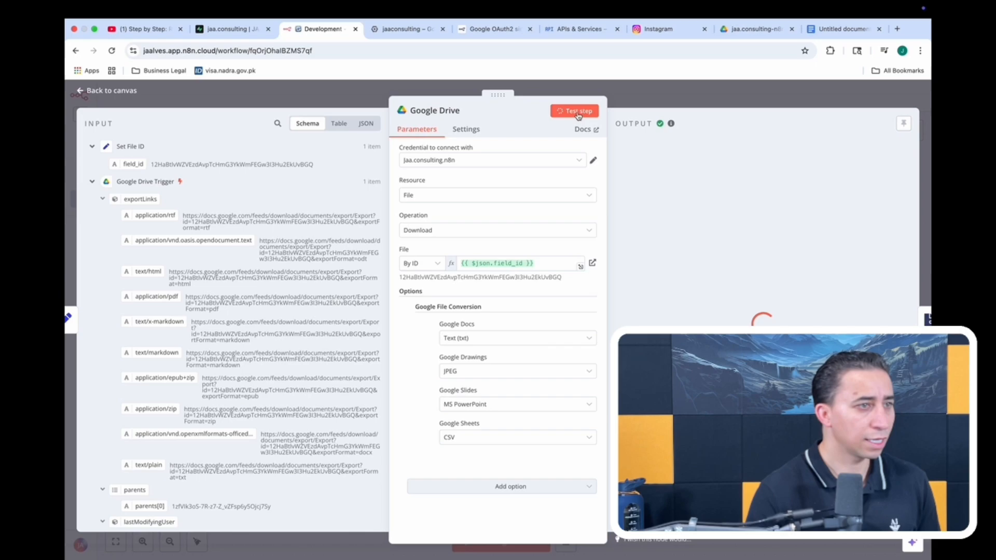
left_click_drag(625, 214, 632, 220)
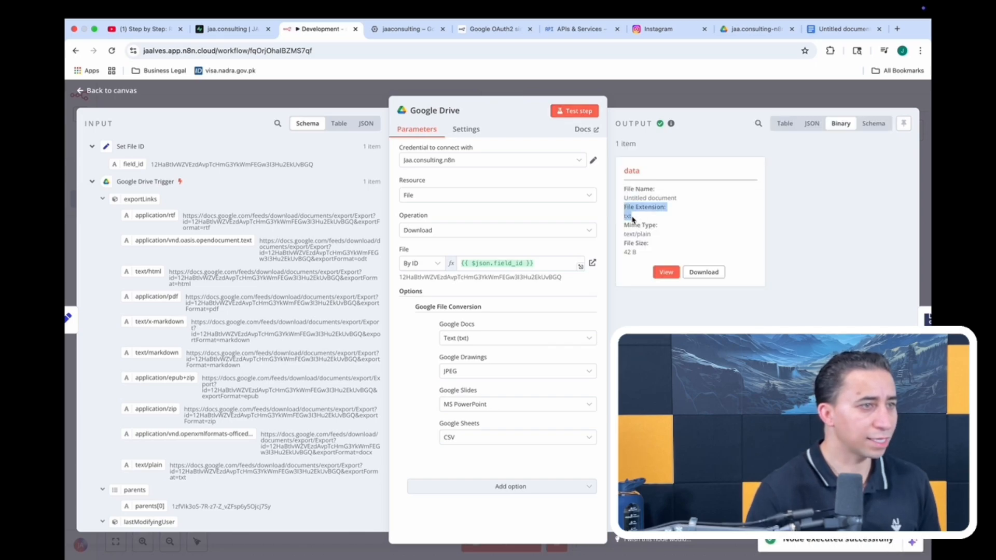
left_click(700, 98)
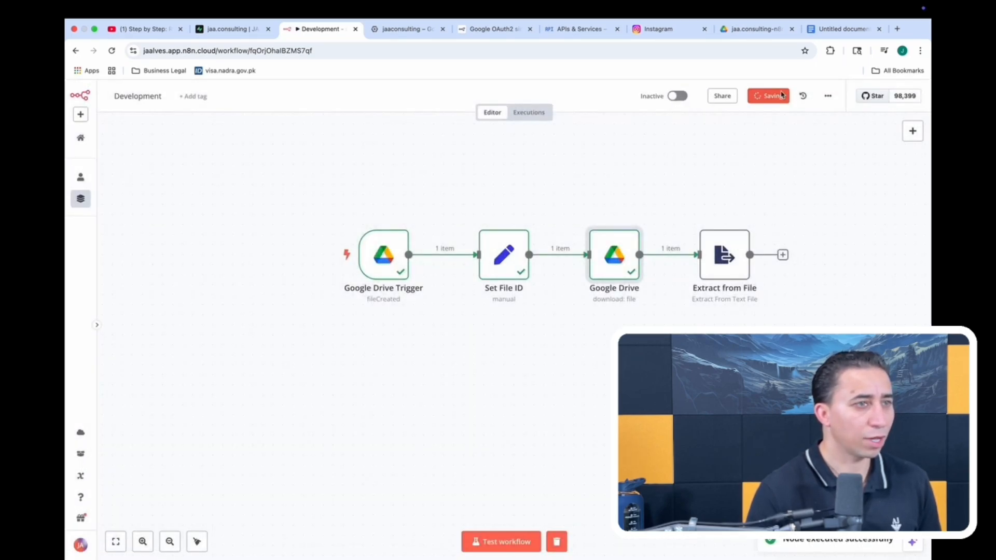
- Run the whole workflow and compare the Extract from File output with the source Google Doc
left_click(501, 542)
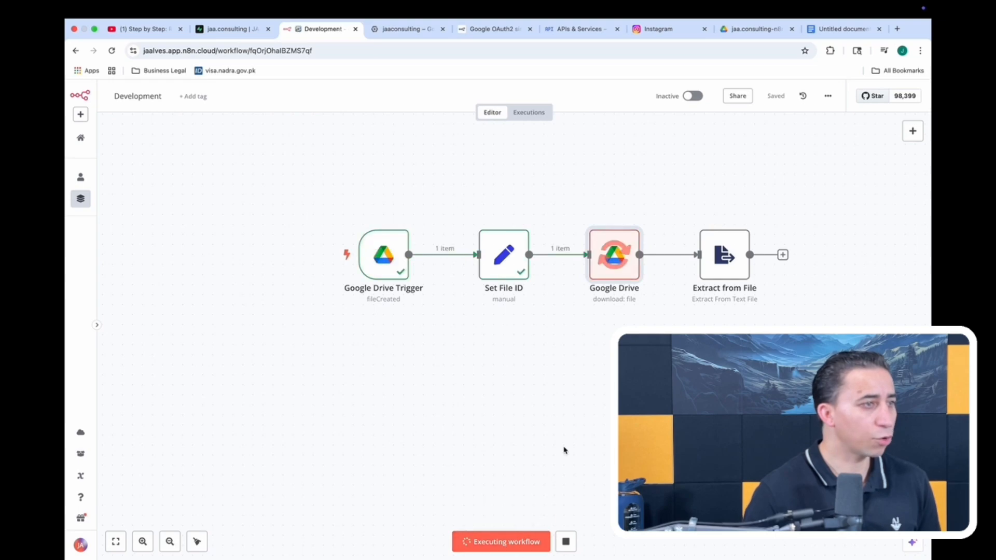
double_click(724, 250)
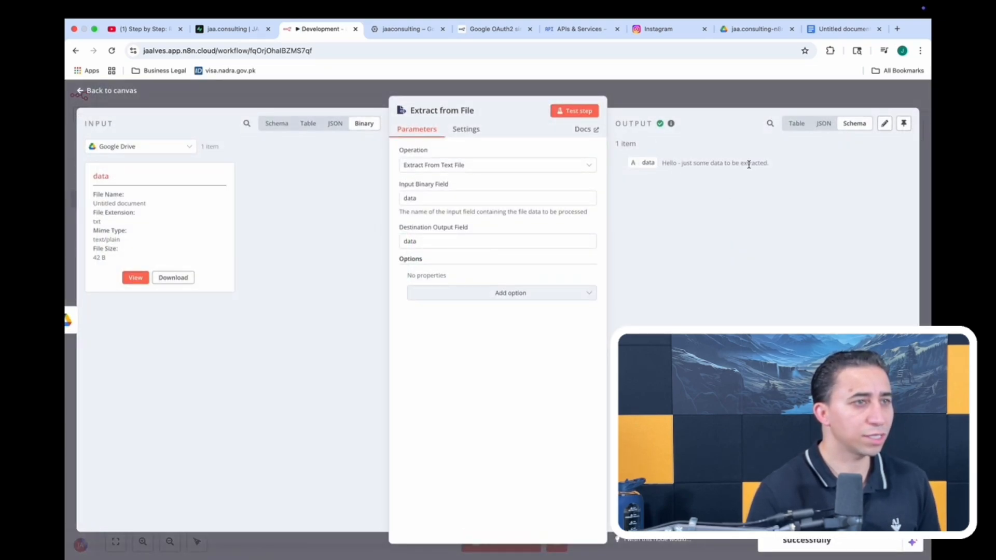
left_click(836, 29)
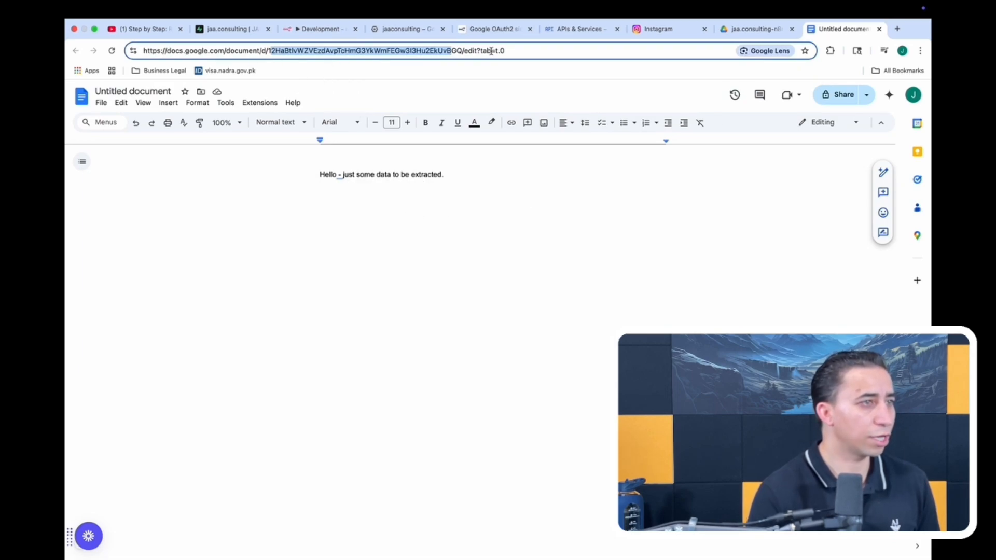
left_click_drag(505, 51, 186, 51)
left_click(313, 32)
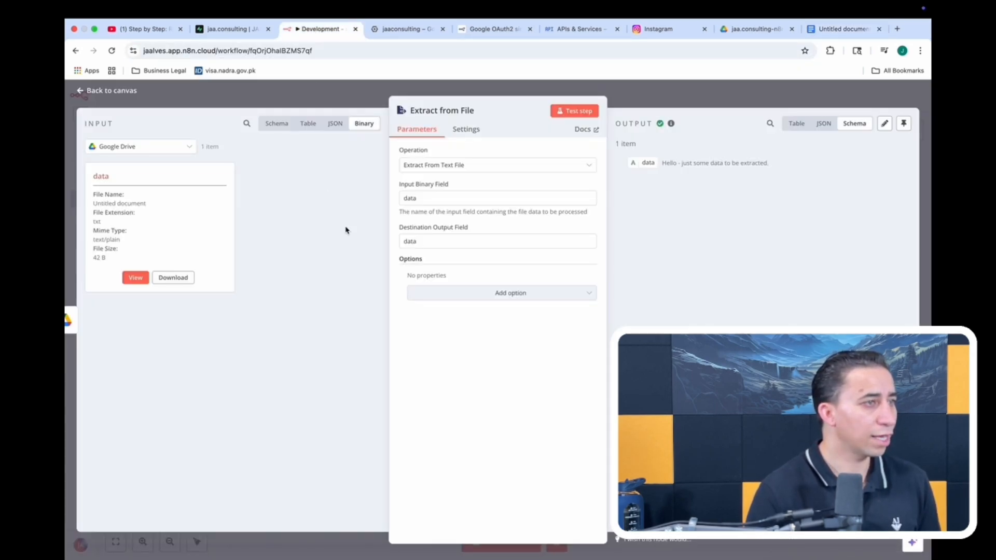
left_click(617, 85)
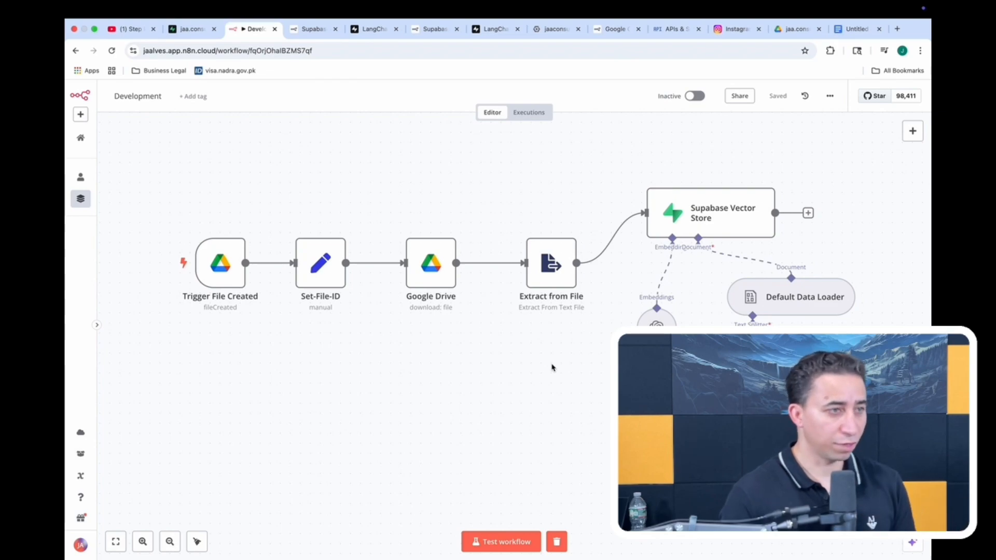
- Review the Supabase Vector Store node's parameters and the host and service role fields of its Supabase credential
double_click(720, 214)
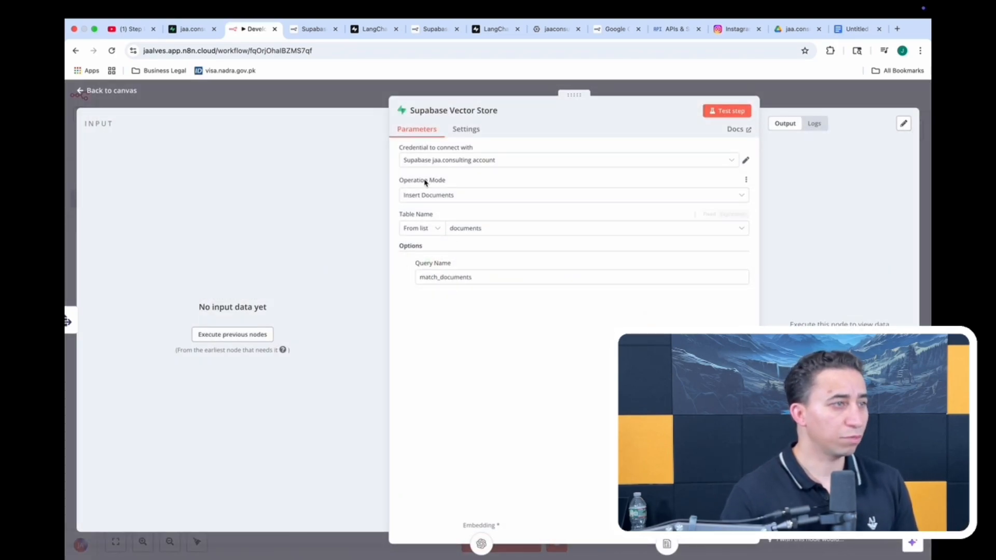
left_click(746, 161)
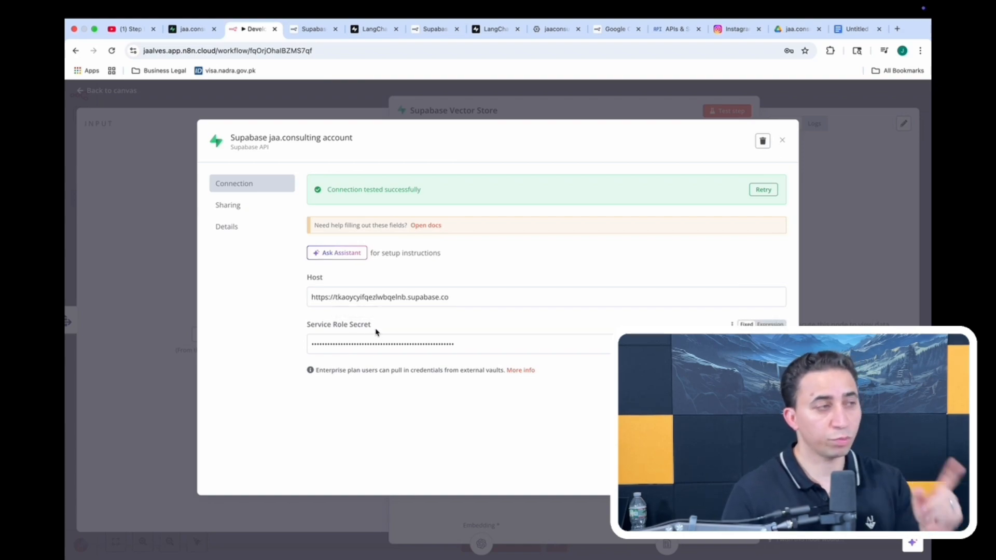
left_click(341, 101)
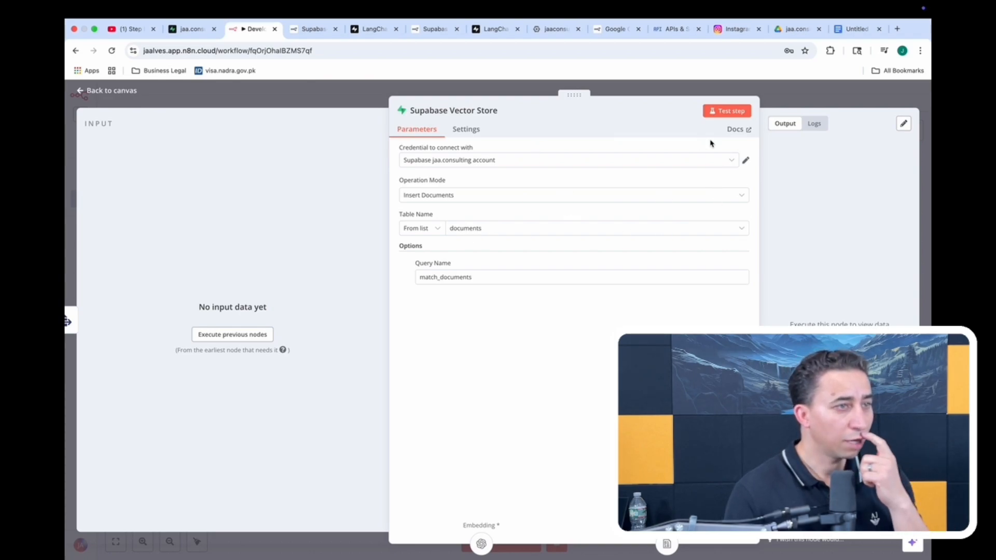
- Open the Supabase Vector Store documentation, follow its vector store quickstart and select the SQL script that initializes the database
left_click(739, 131)
scroll(418, 318, "down", 8)
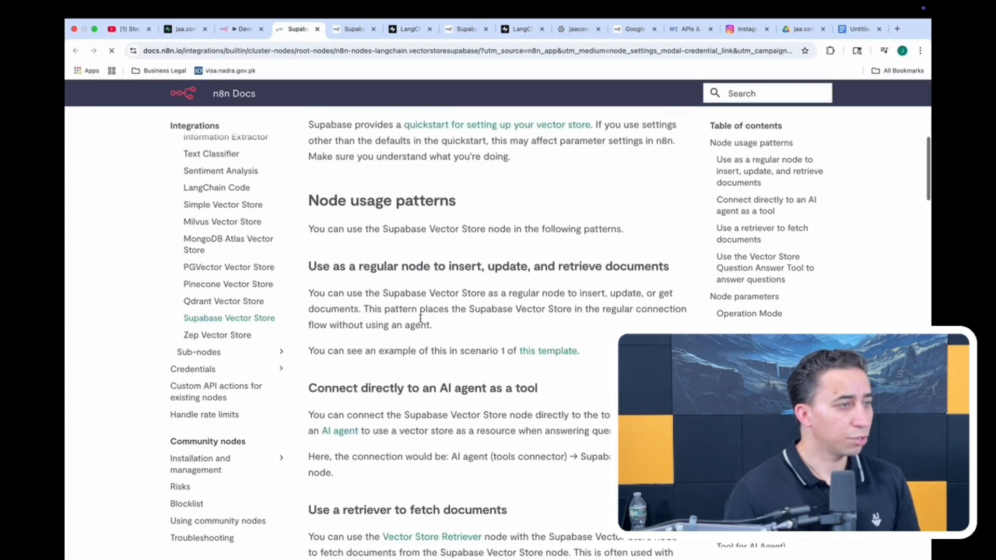
scroll(478, 329, "up", 4)
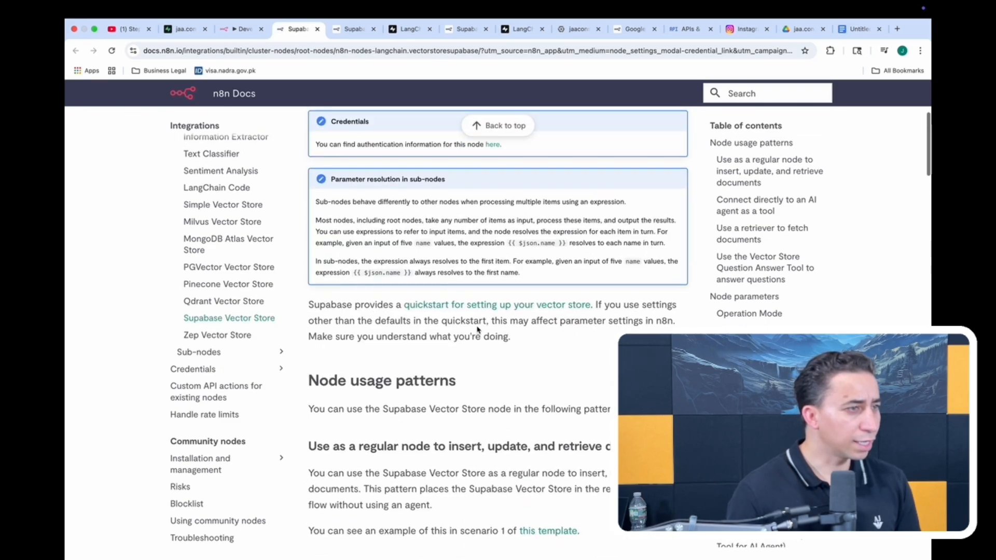
left_click(462, 310)
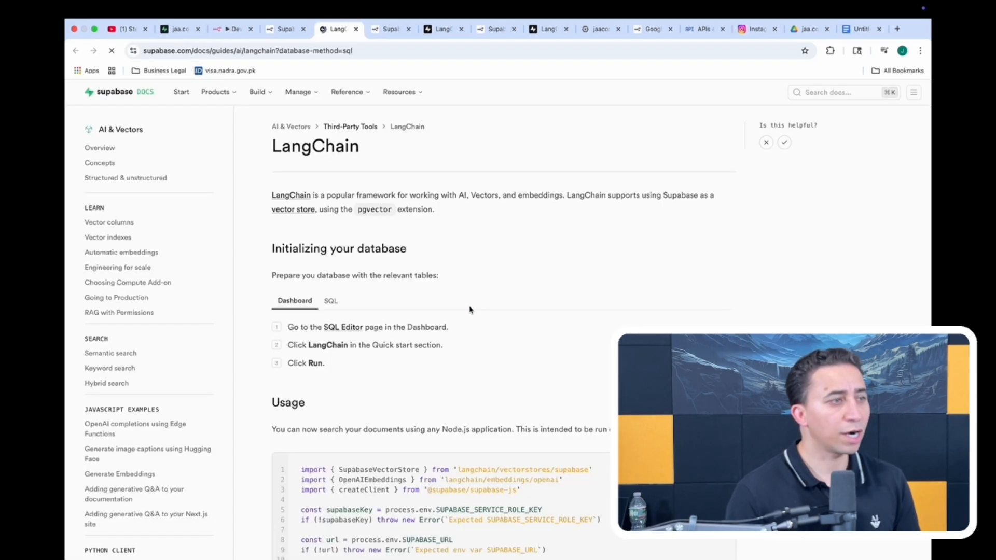
left_click(330, 297)
scroll(366, 284, "down", 3)
scroll(366, 283, "down", 2)
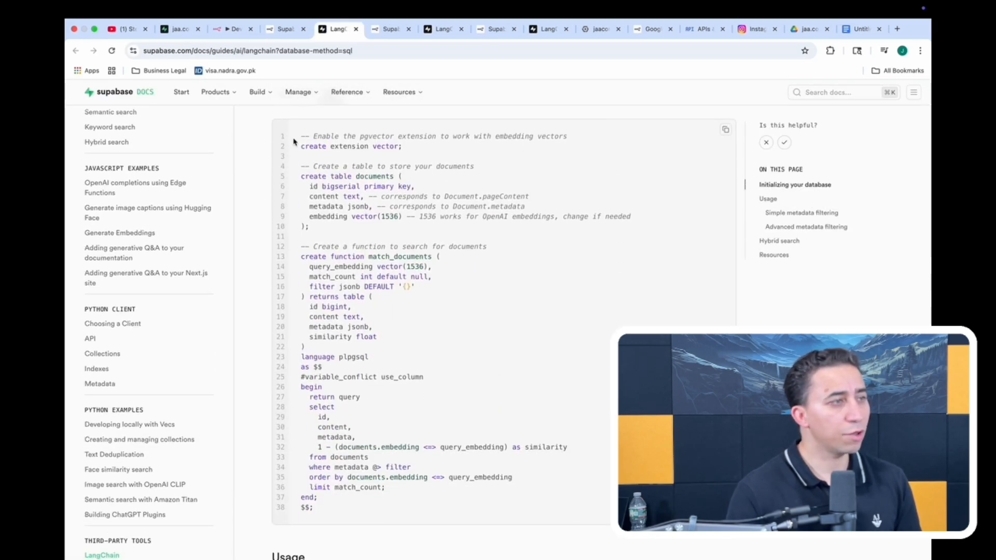
left_click_drag(298, 137, 325, 504)
- Examine the documents table in Supabase and review the matching table and query name in n8n's Supabase Vector Store node
left_click(179, 30)
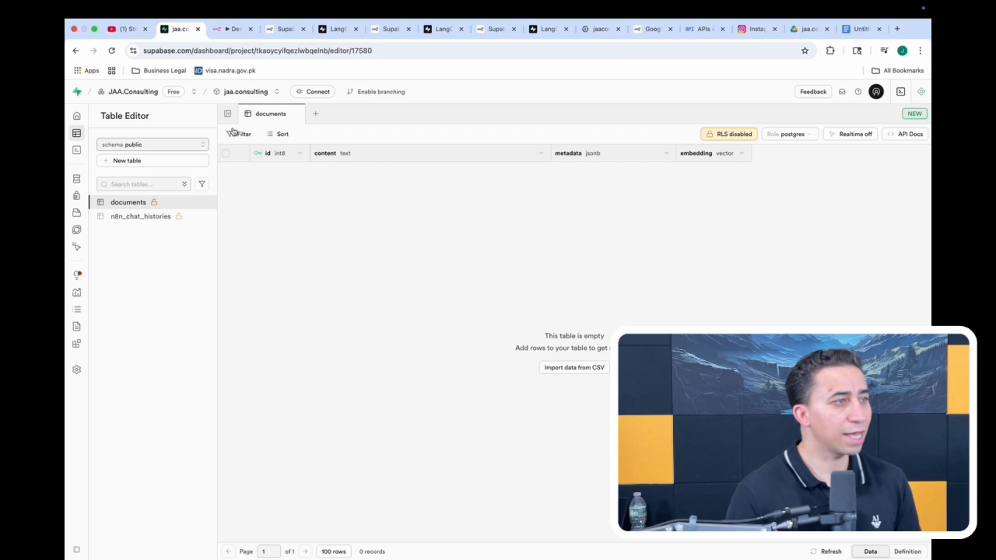
mouse_move(85, 155)
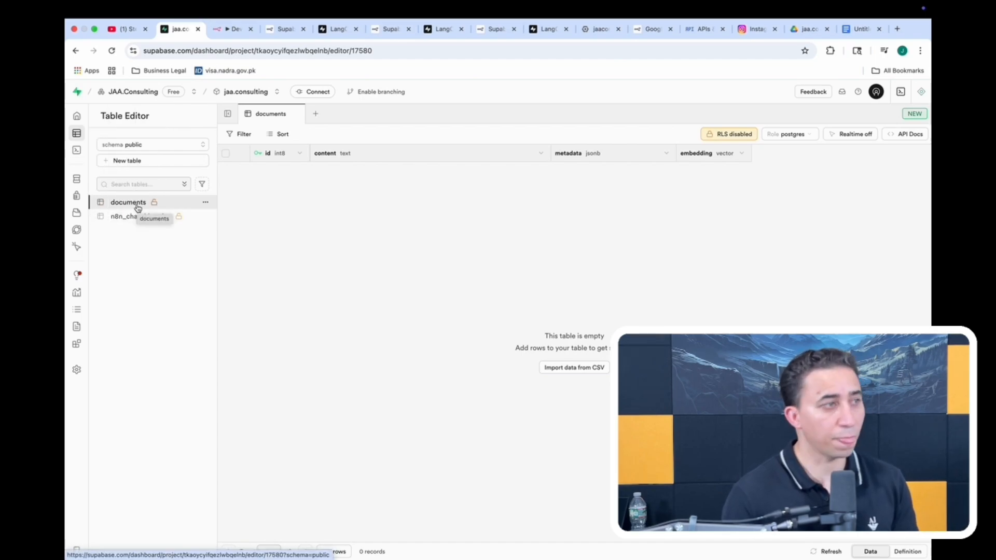
left_click(222, 27)
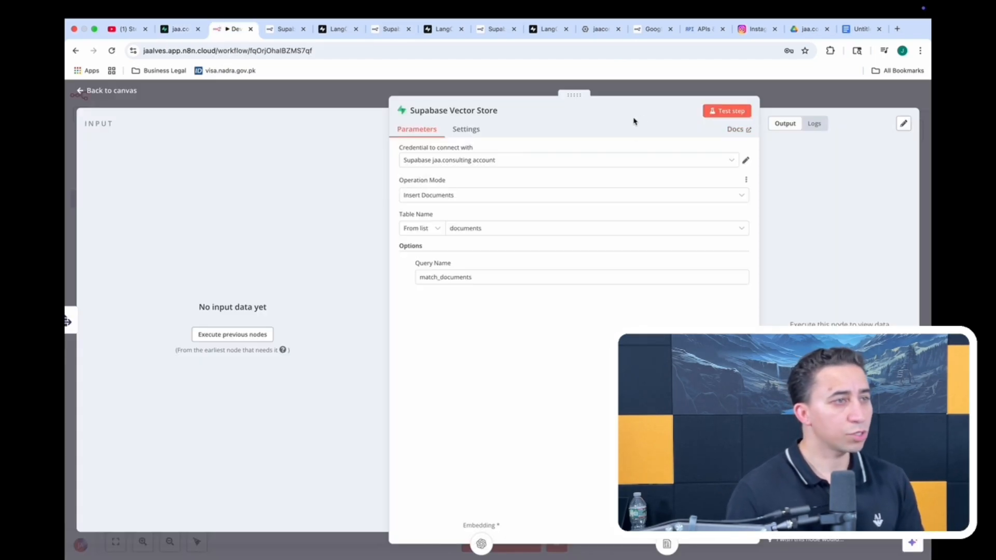
left_click(637, 93)
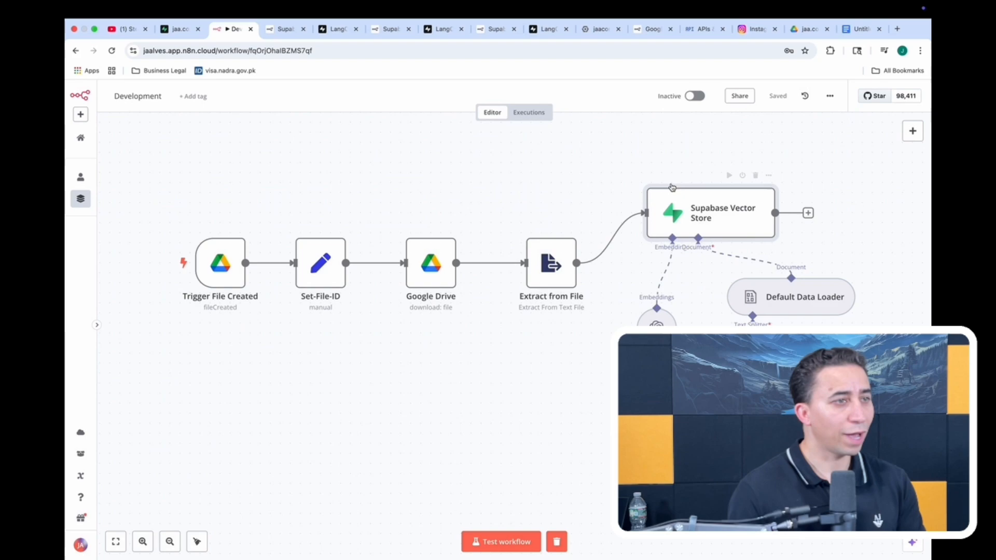
double_click(723, 212)
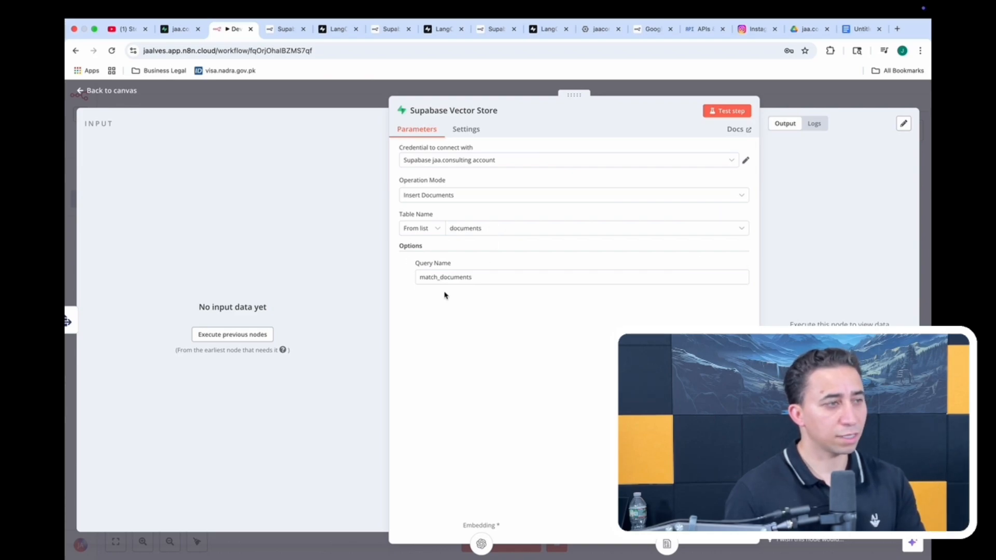
left_click(298, 93)
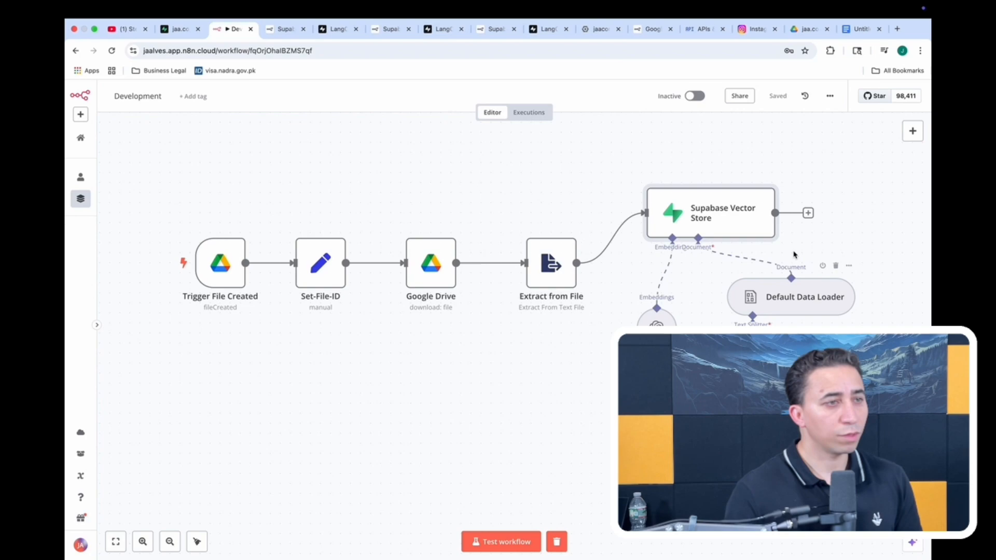
- Review the Default Data Loader's file_id metadata mapping and the Embeddings OpenAI node's model
double_click(803, 307)
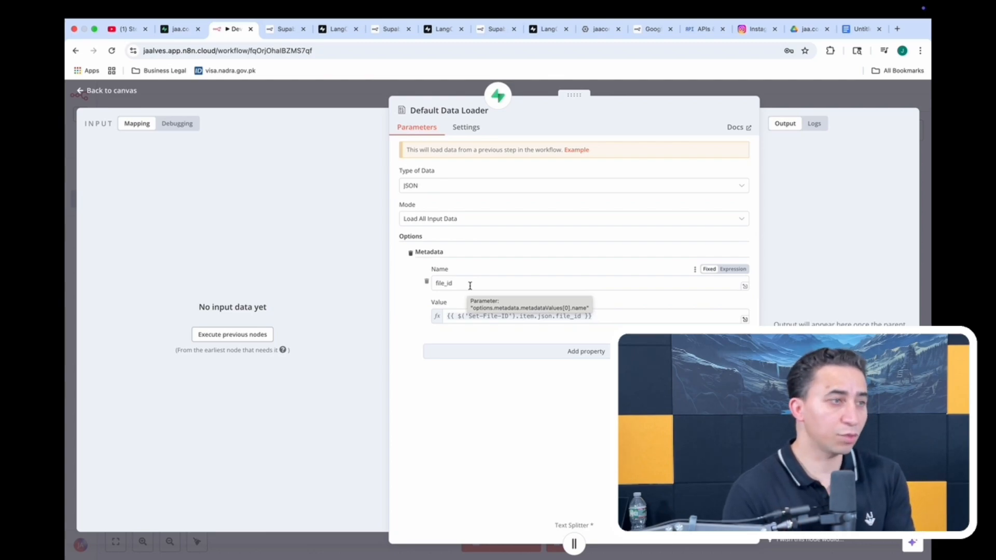
left_click(790, 98)
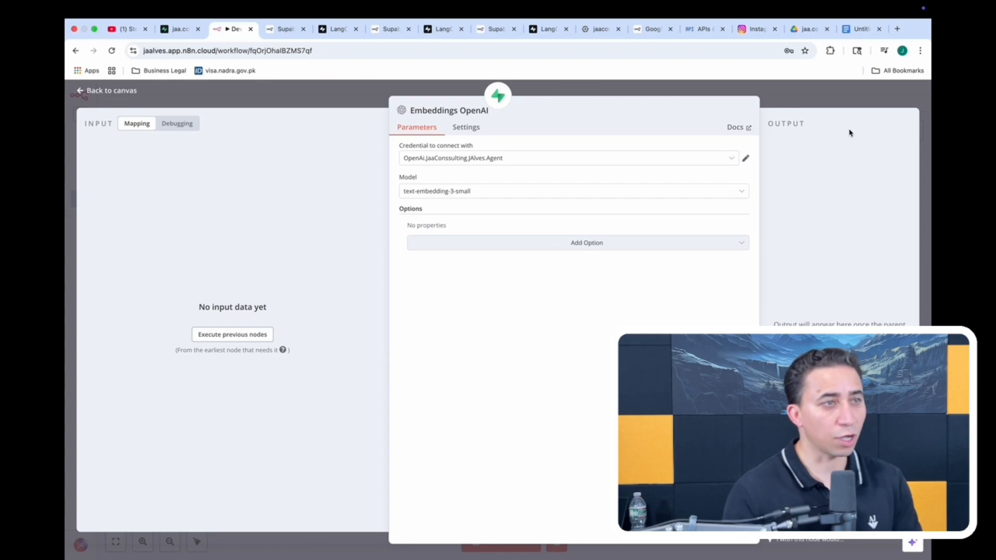
left_click(802, 100)
- Find the file-update branch of the workflow and review the Trigger - File Update node's settings
scroll(478, 343, "down", 10)
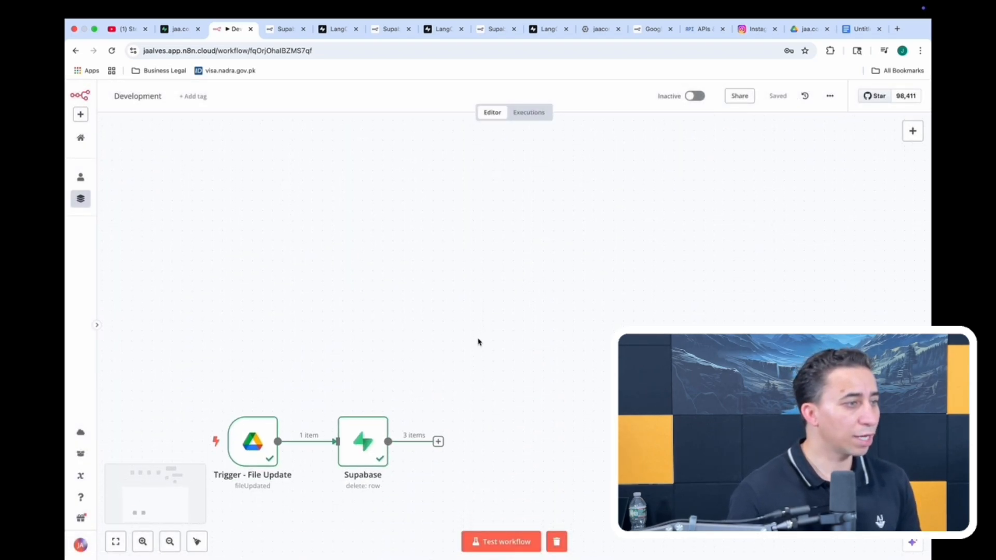
scroll(478, 342, "down", 6)
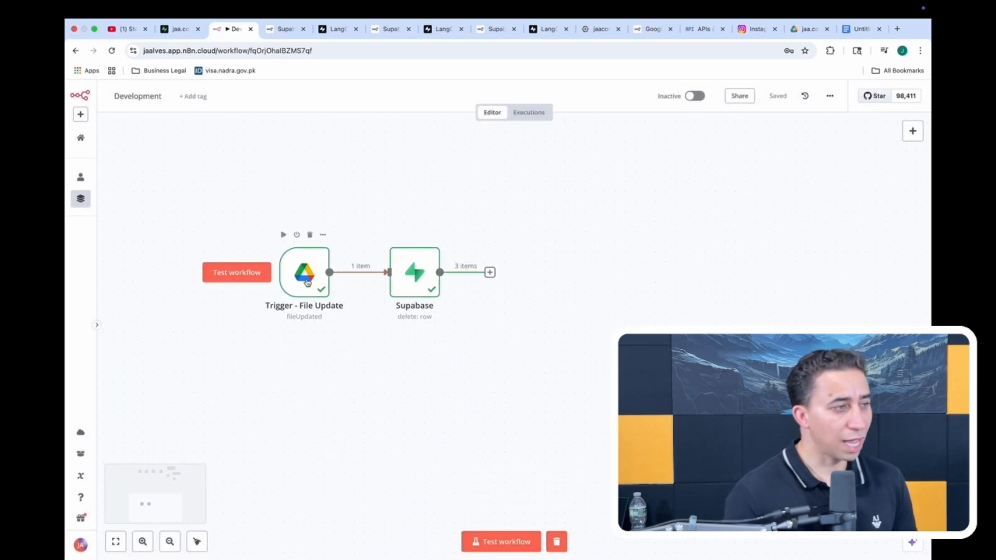
double_click(307, 282)
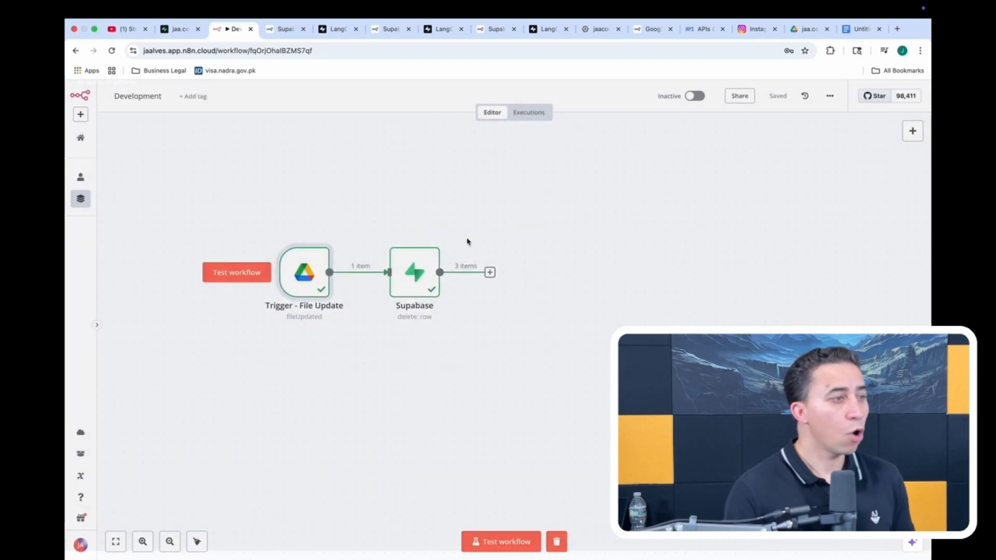
left_click(544, 96)
- Examine the Supabase delete-row node's file_id filter string, and switch to the documents table in Supabase
double_click(412, 276)
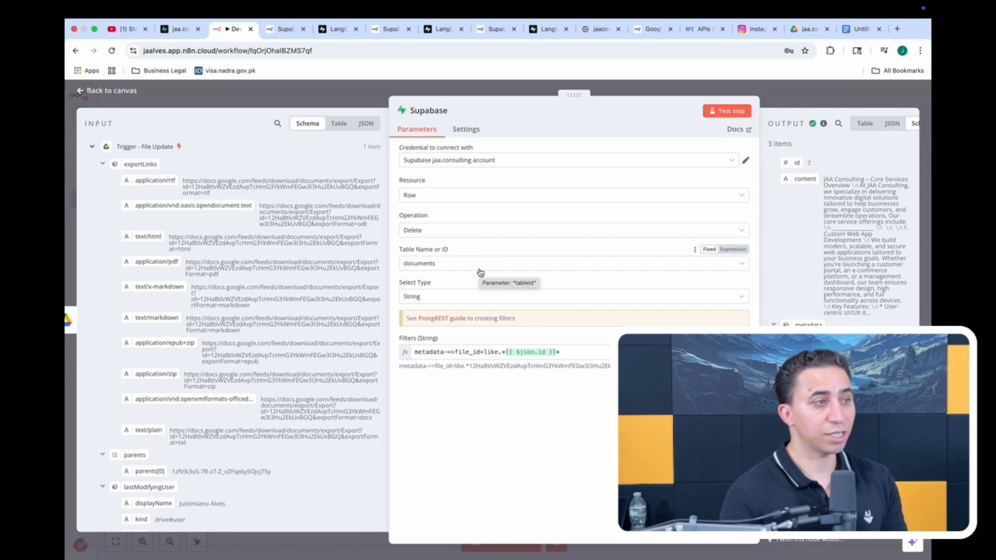
left_click(580, 352)
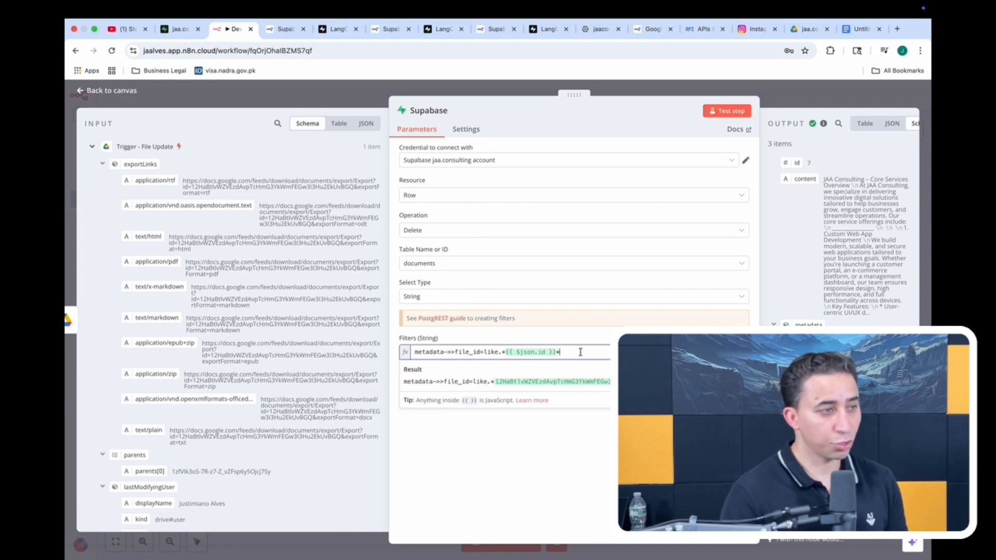
key("ctrl+a")
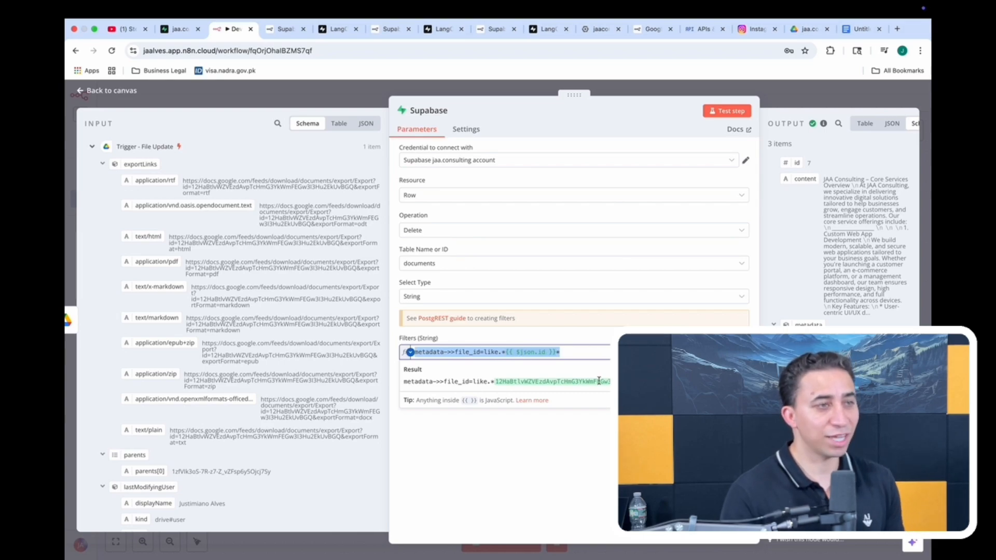
left_click(645, 88)
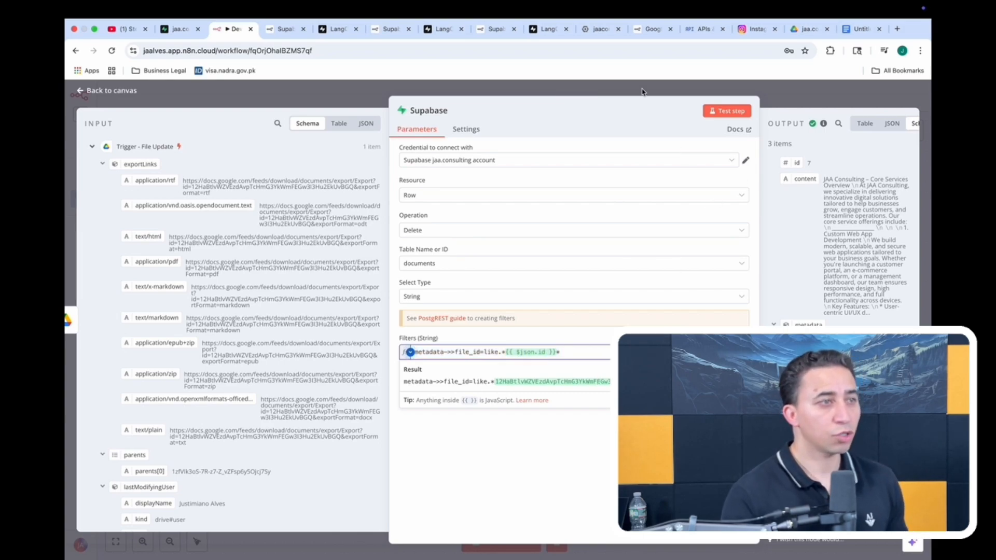
left_click(179, 28)
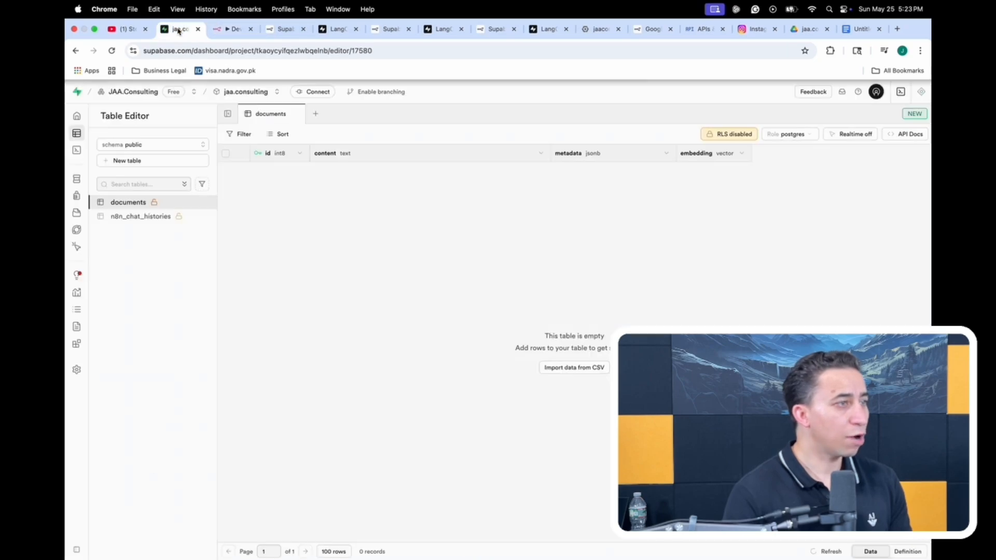
- Refresh the Supabase documents table, run the Trigger File Created and Set-File-ID nodes in n8n, and check the file_id output
left_click(111, 50)
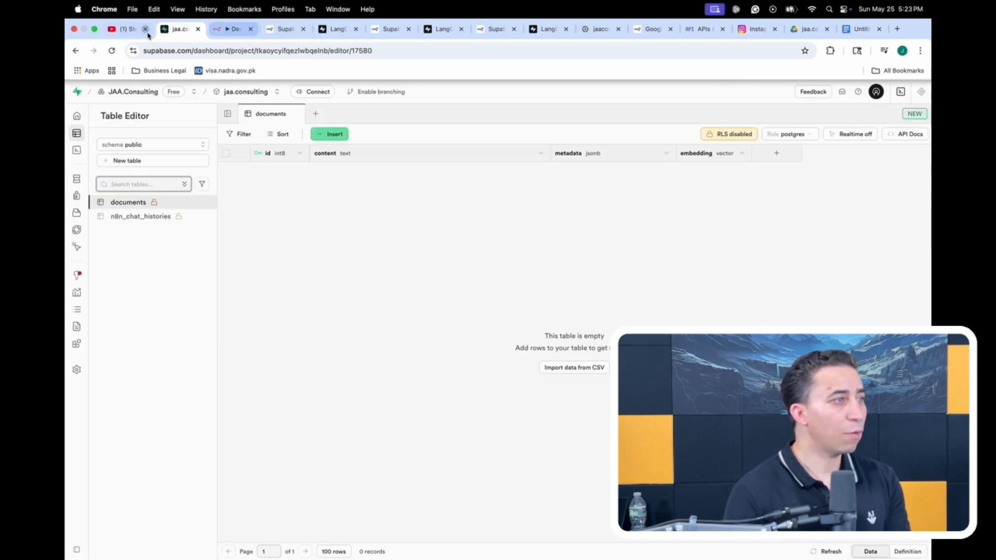
left_click(231, 29)
scroll(363, 258, "up", 10)
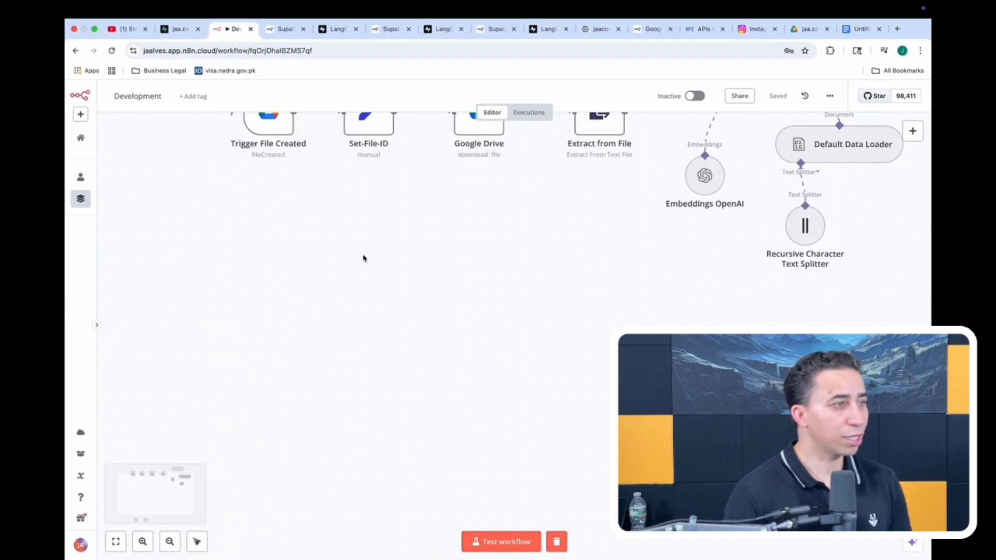
left_click(259, 241)
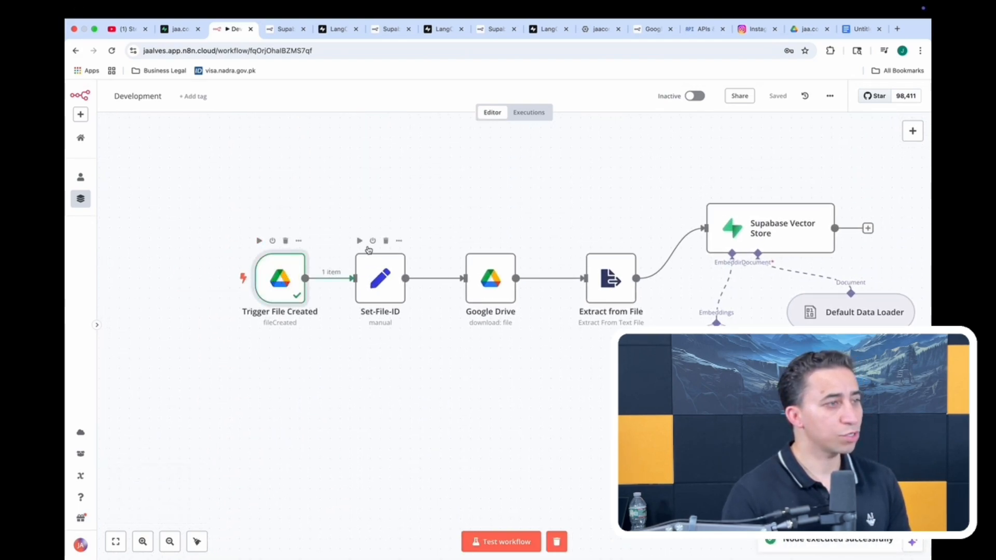
left_click(360, 241)
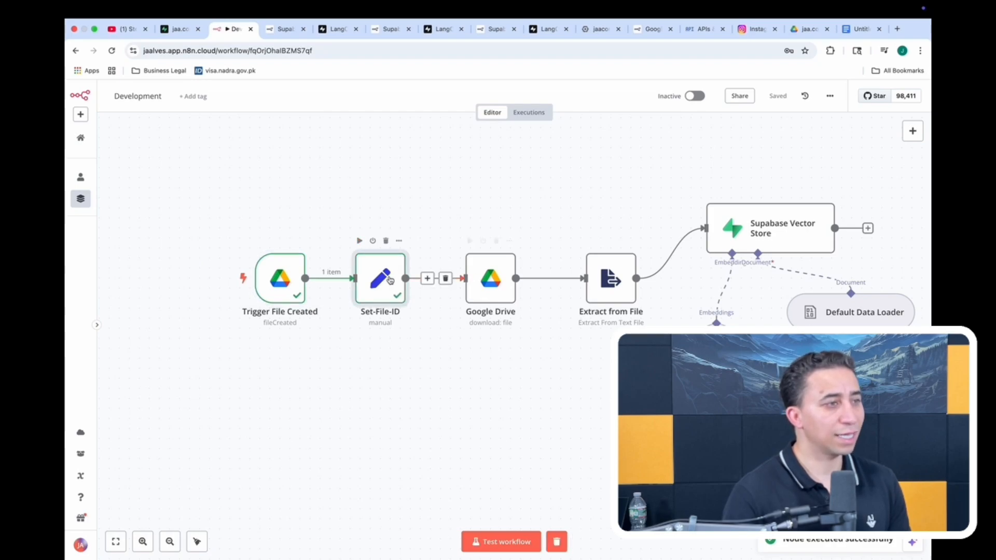
double_click(387, 297)
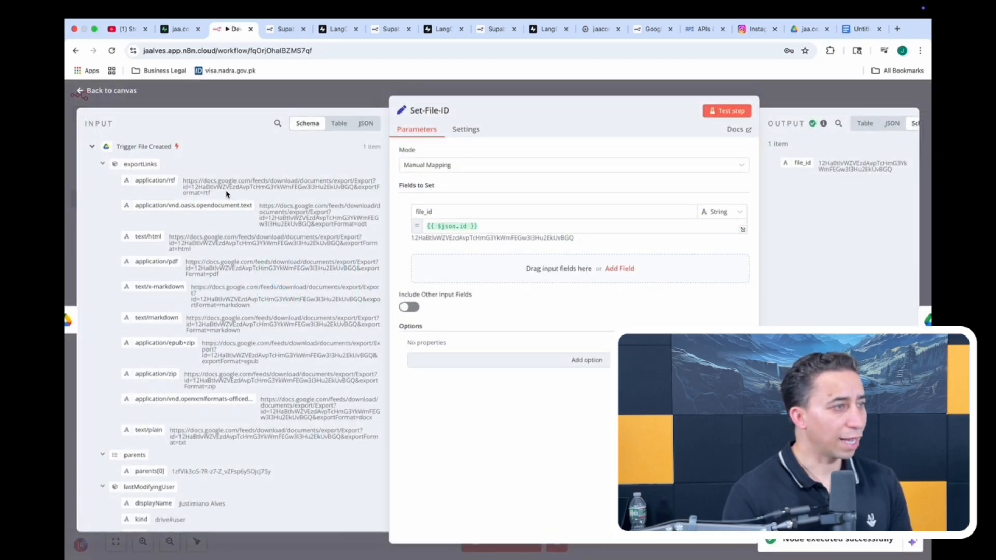
left_click(780, 85)
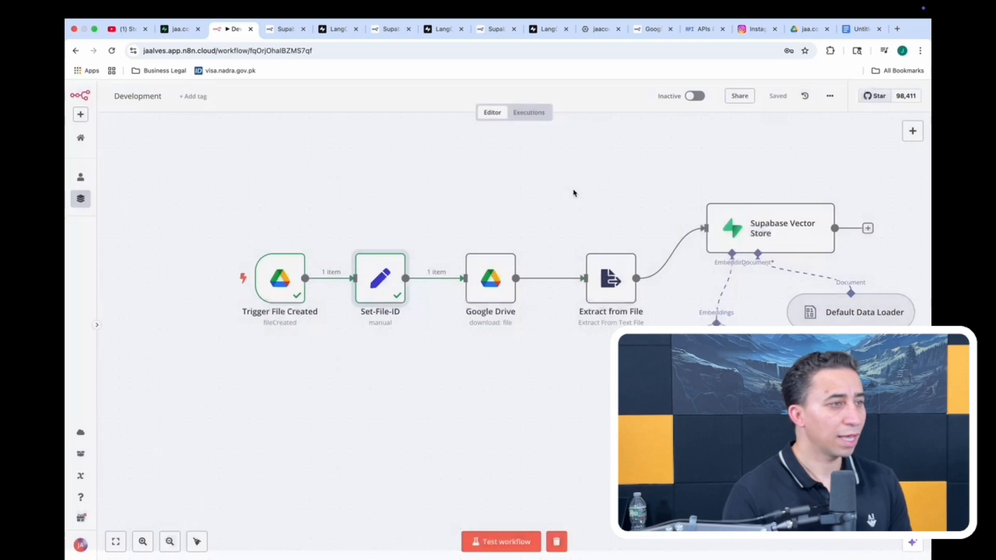
- Run the Google Drive download and Extract from File nodes one after the other, checking the output of each
left_click(469, 241)
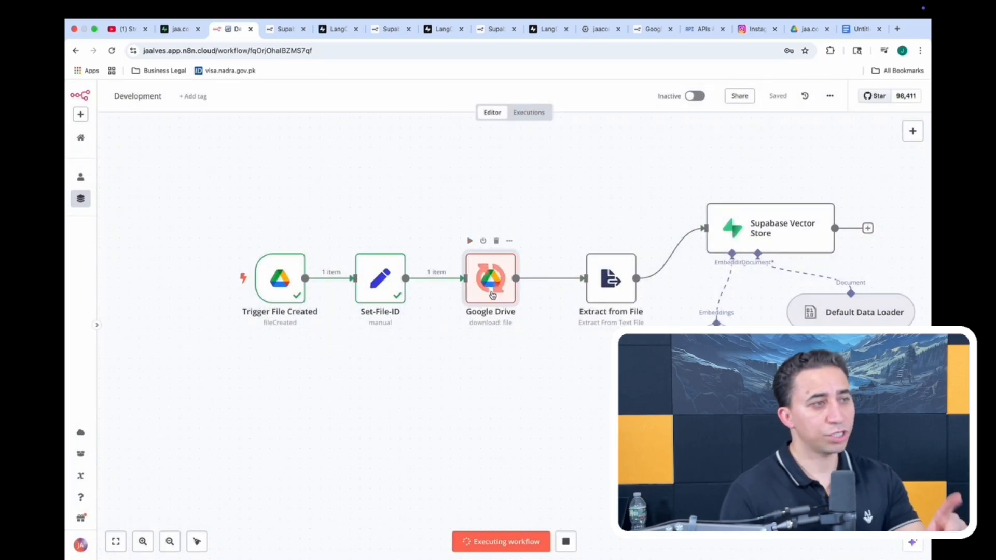
double_click(493, 287)
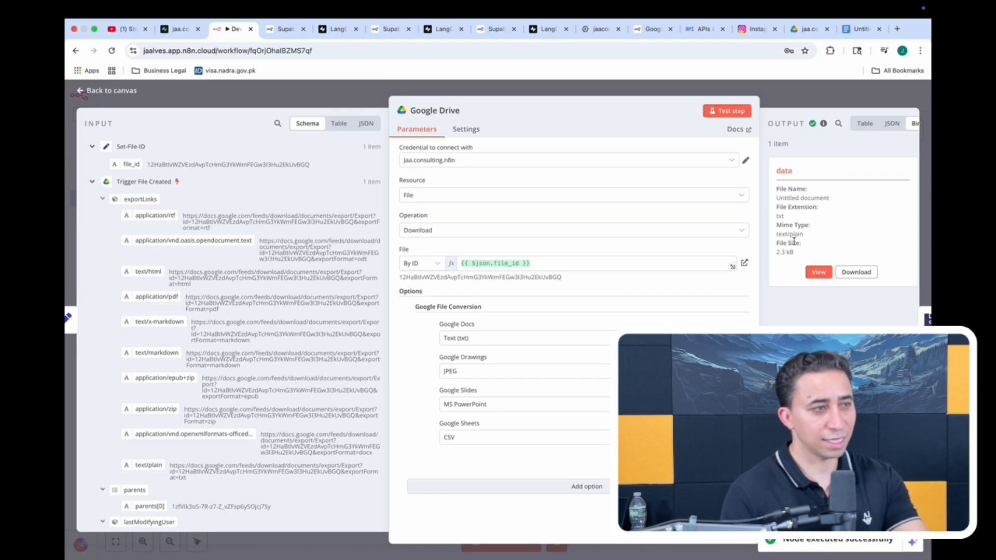
left_click(796, 96)
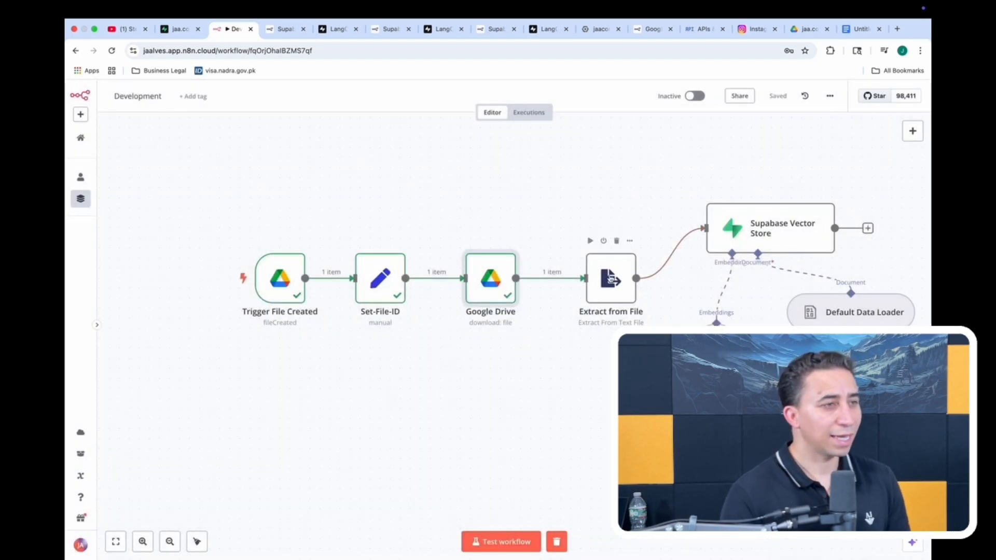
left_click(591, 241)
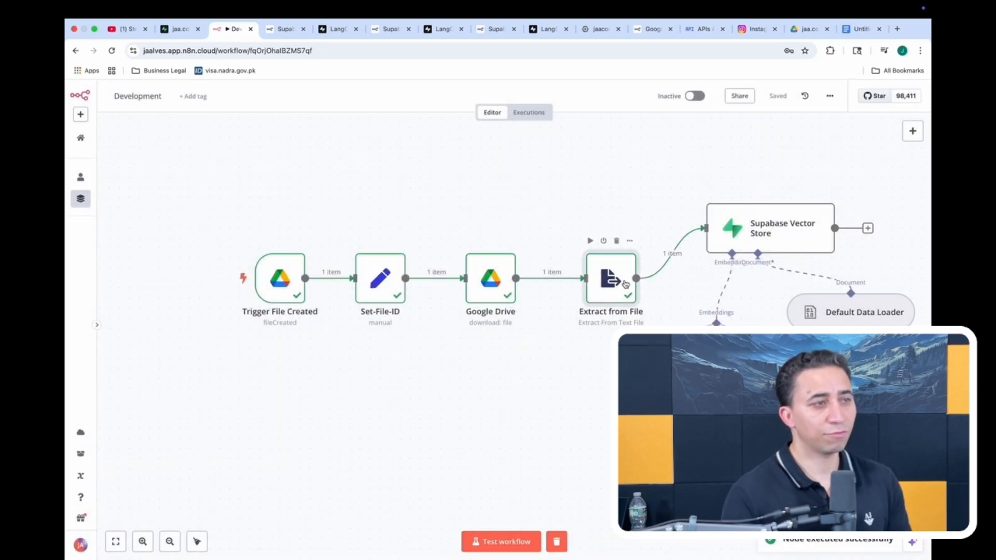
double_click(622, 282)
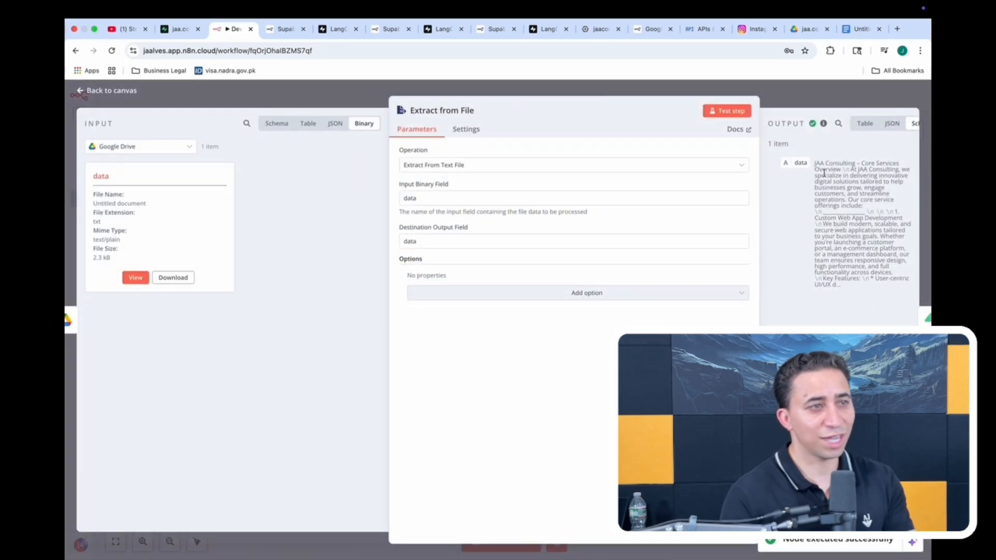
left_click(639, 93)
- Run the Supabase Vector Store node and refresh the documents table in Supabase to check the inserted rows
left_click(788, 191)
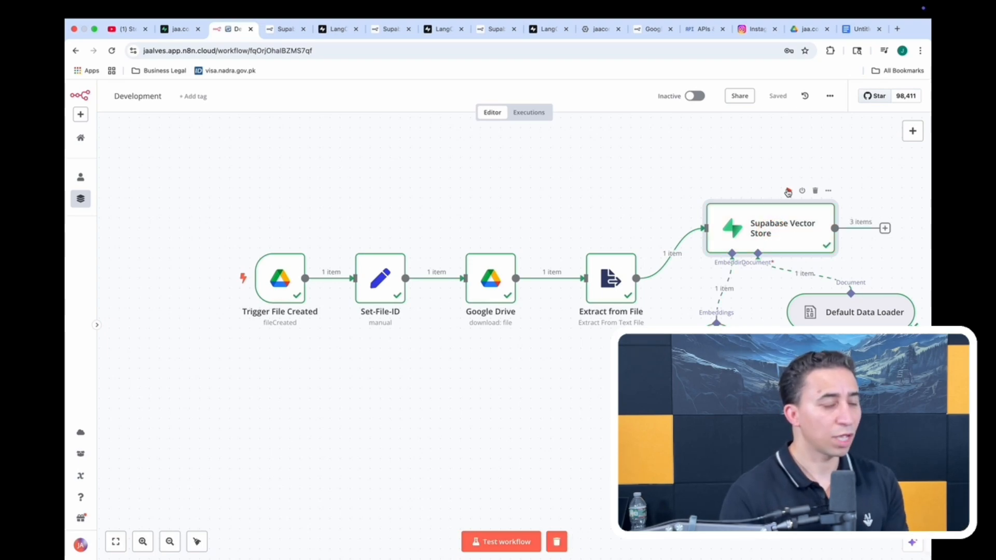
left_click(179, 29)
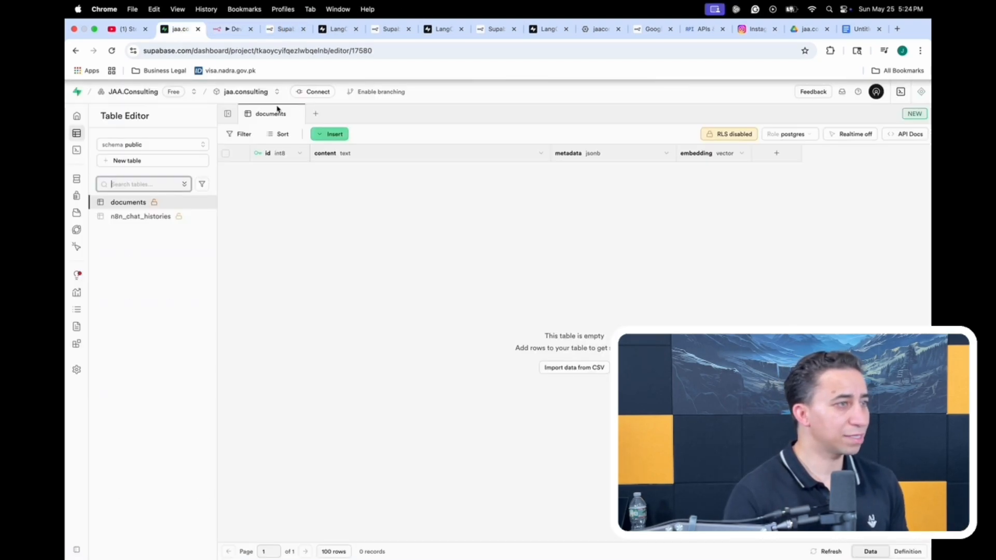
left_click(111, 50)
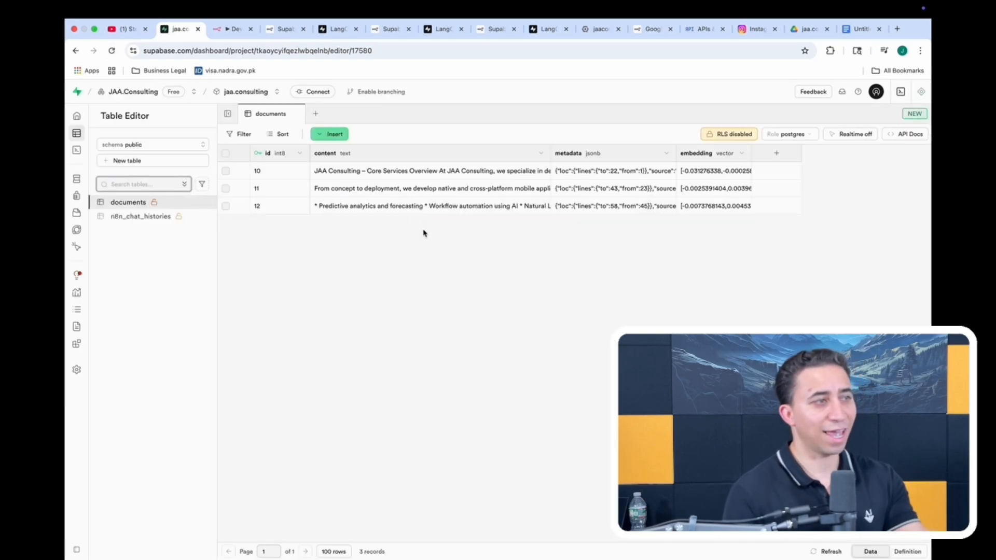
- In the n8n workflow, move the Trigger - File Update and Supabase delete-row nodes higher on the canvas, aligned in one row
left_click(234, 30)
scroll(415, 420, "down", 10)
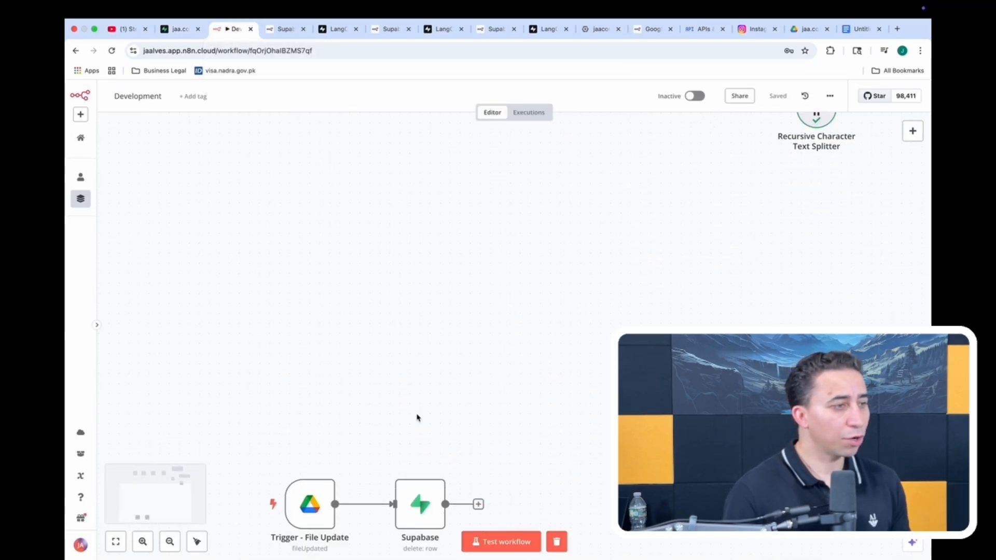
left_click_drag(330, 409, 320, 327)
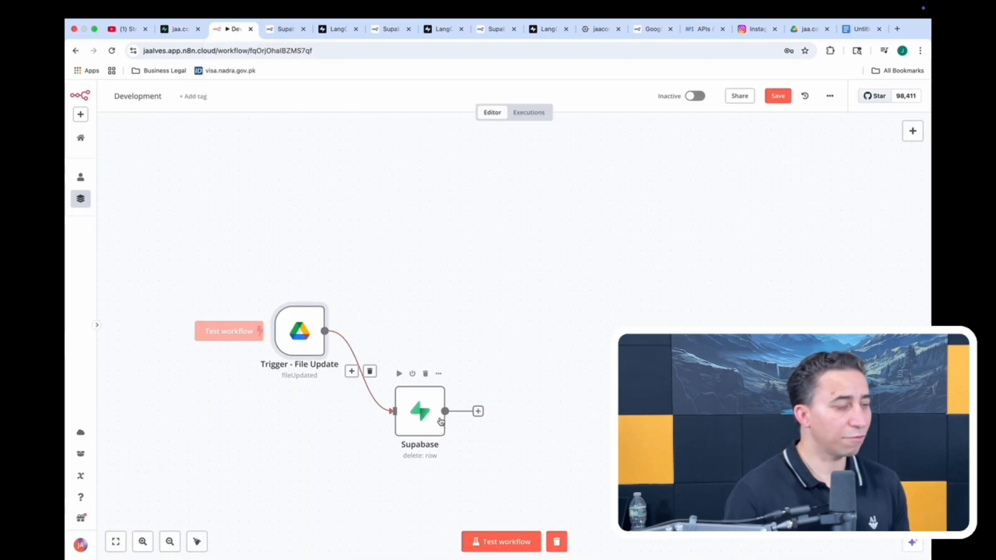
left_click_drag(437, 411, 416, 331)
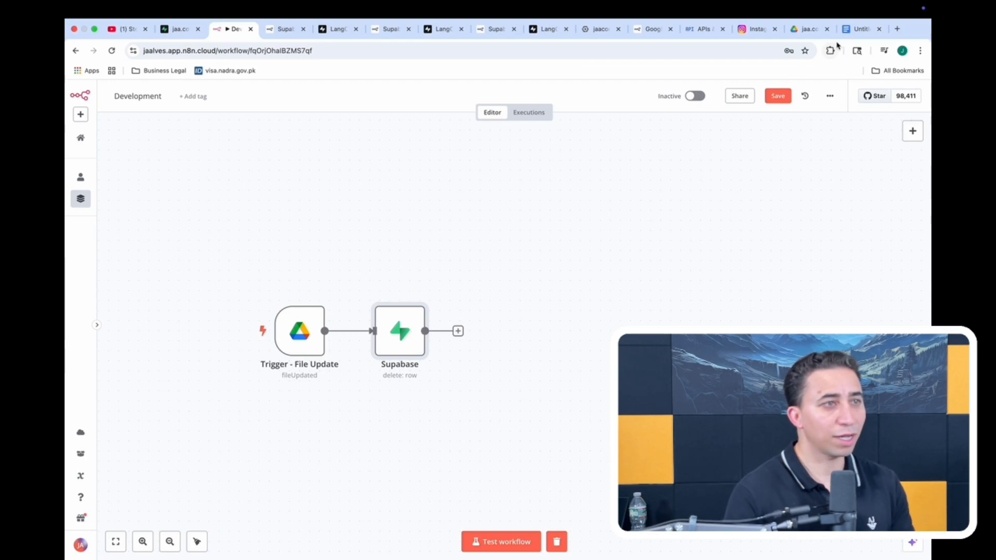
- In the Google Docs document, delete the "New Services" bullet and the empty bullets above it under Key Capabilities
left_click(861, 29)
left_click_drag(433, 307, 249, 282)
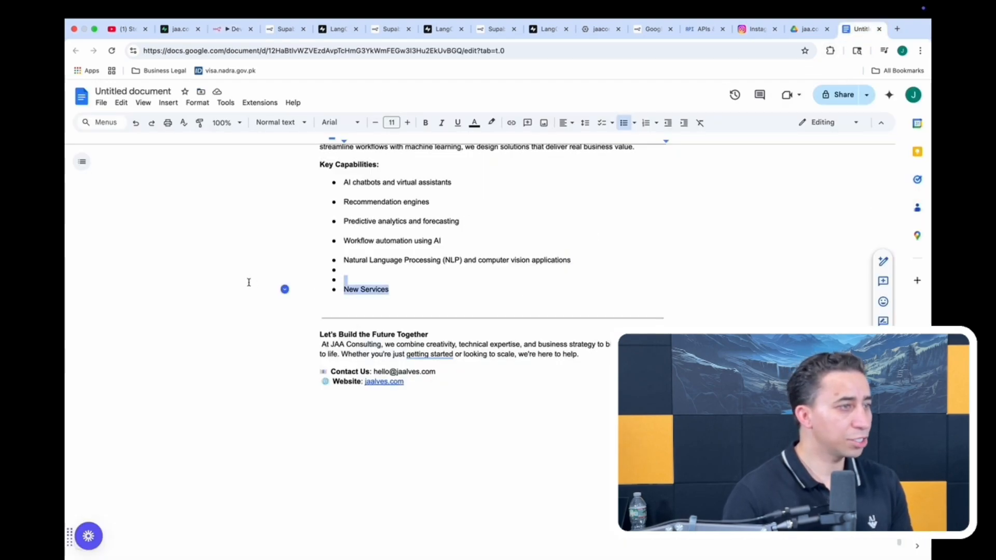
key("BackSpace")
key("BackSpace")
key("BackSpace")
key("BackSpace")
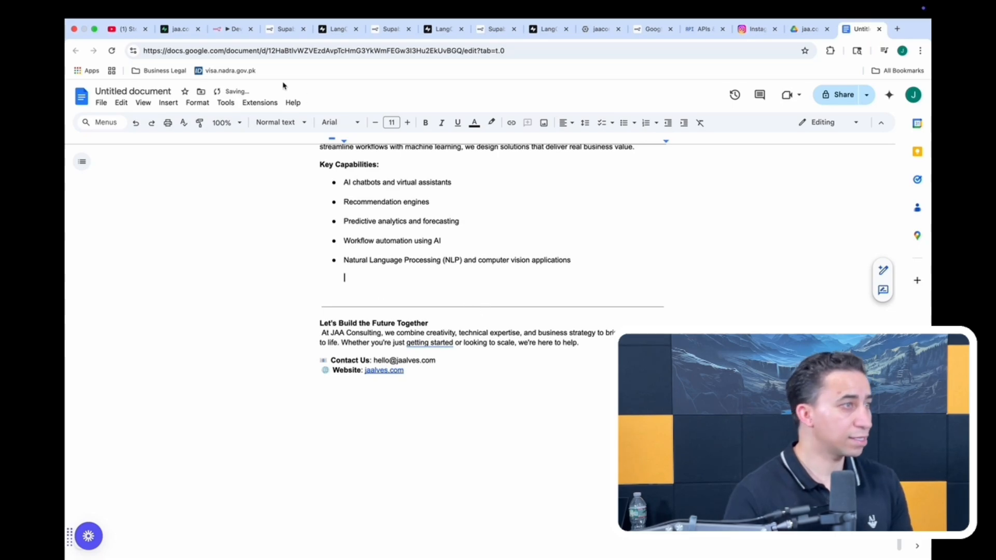
- Back in n8n, run the Trigger - File Update node and check its output for the edited document
left_click(178, 29)
left_click(231, 29)
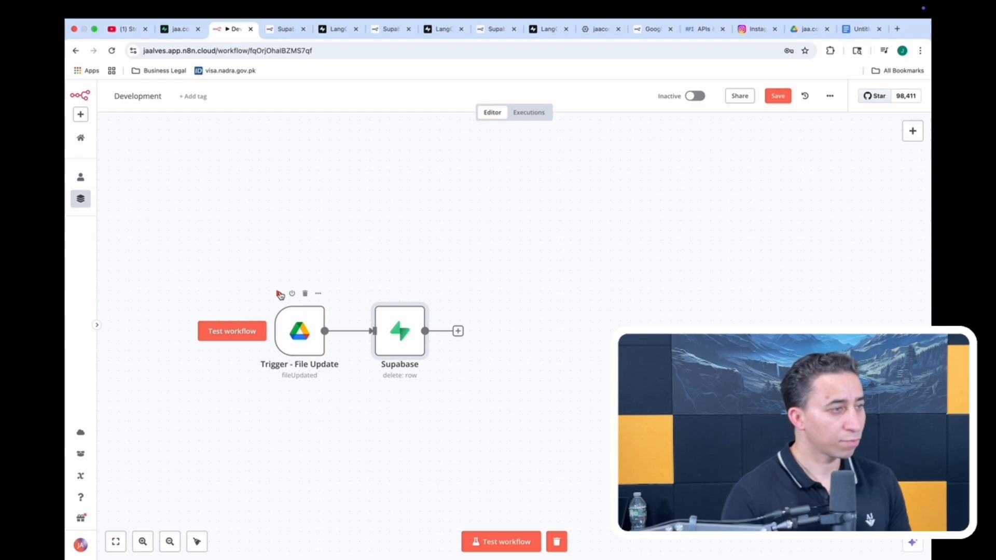
left_click(279, 293)
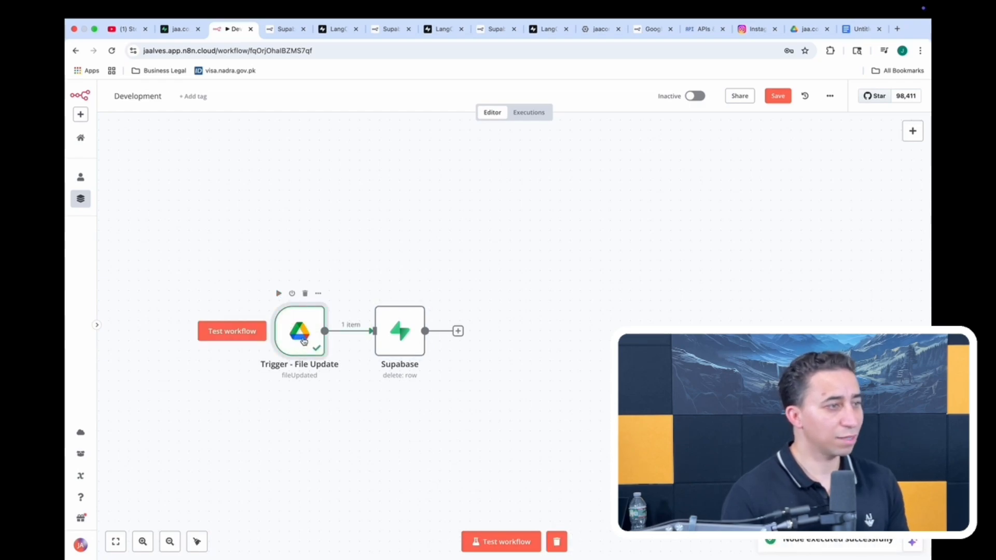
double_click(300, 345)
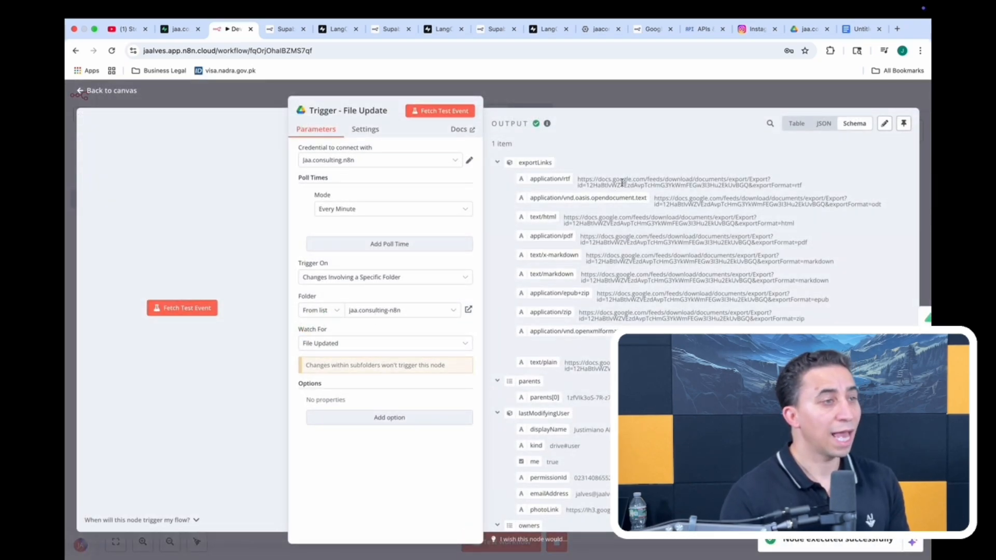
left_click(647, 93)
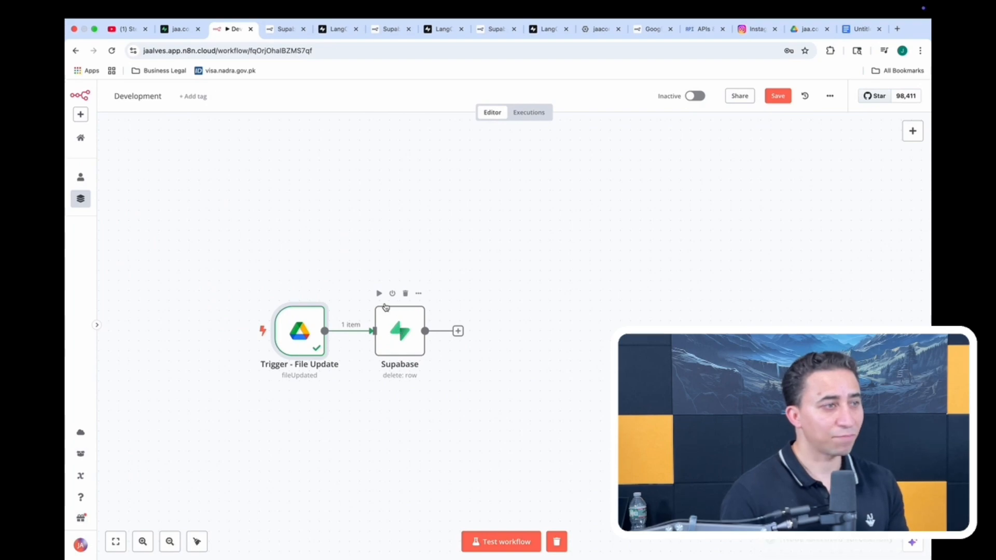
- Run the Supabase delete-row node and refresh the documents table in Supabase to check the deletion
left_click(379, 294)
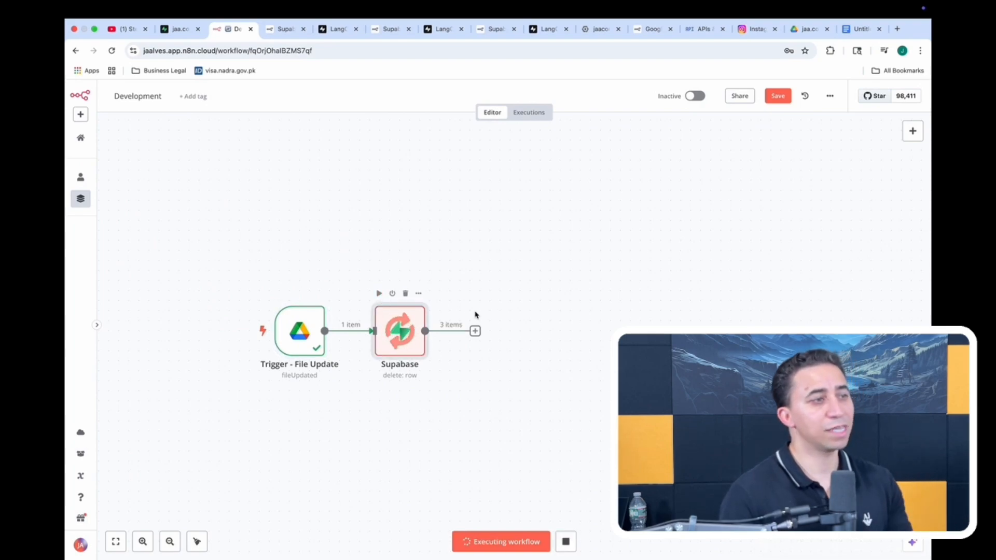
left_click(183, 31)
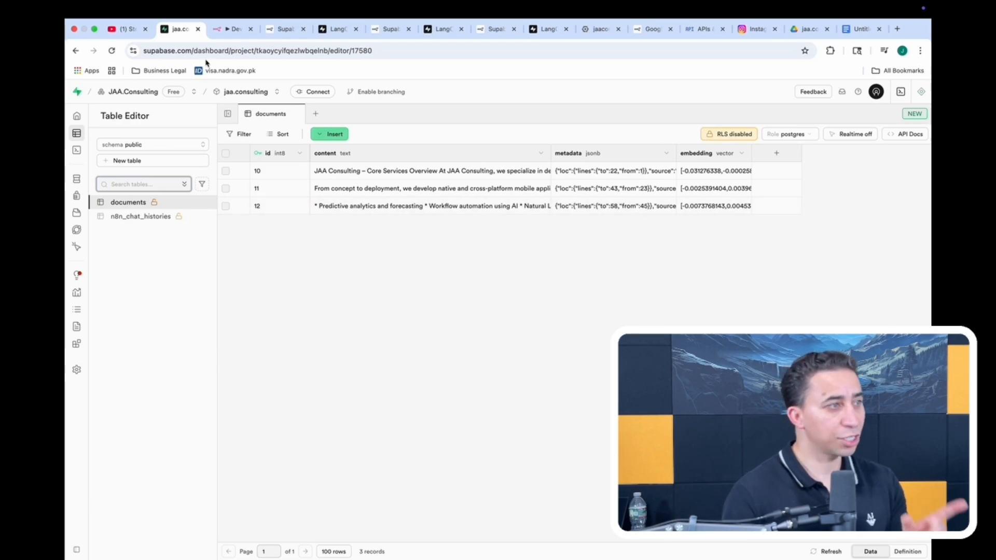
left_click(112, 51)
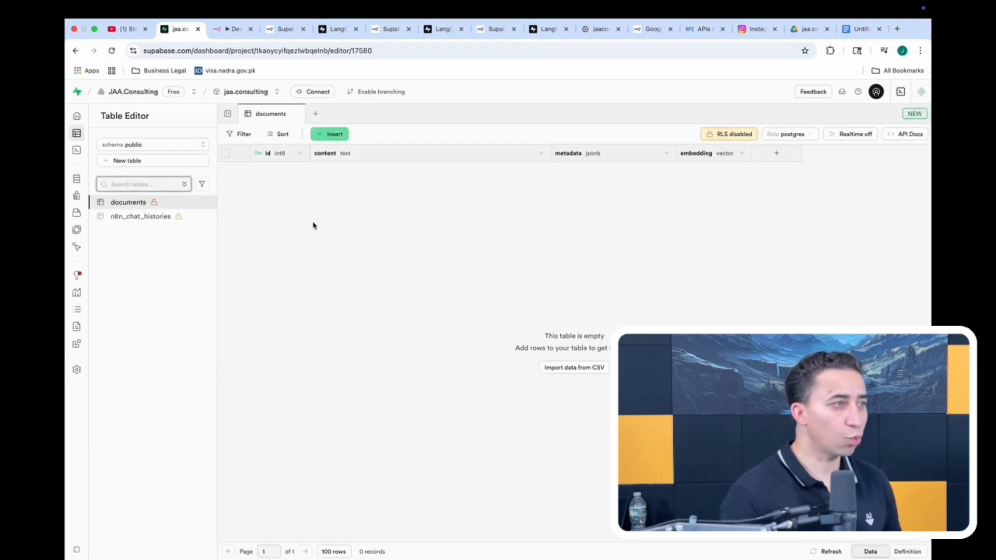
- Return to n8n and examine the content and metadata of the rows output by the Supabase delete-row node
left_click(232, 28)
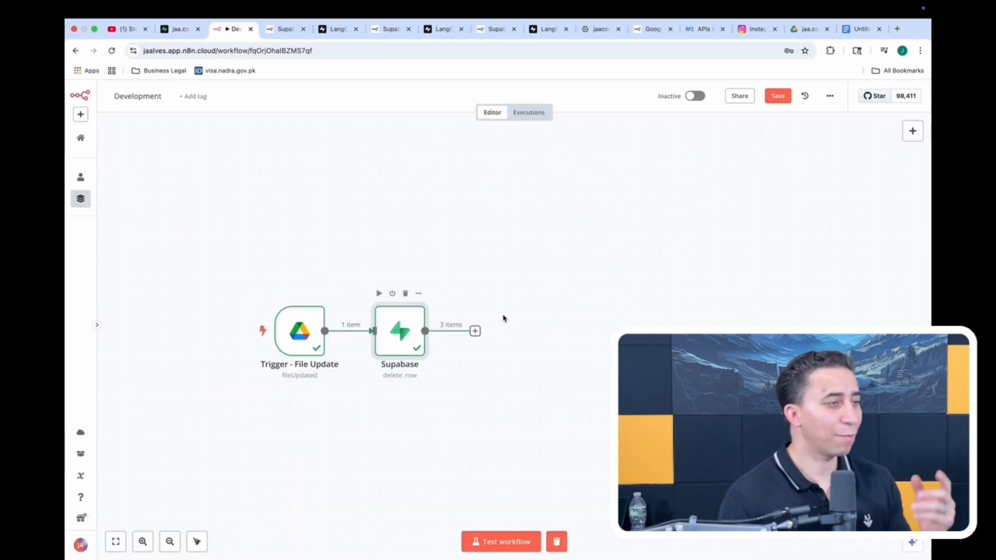
double_click(394, 331)
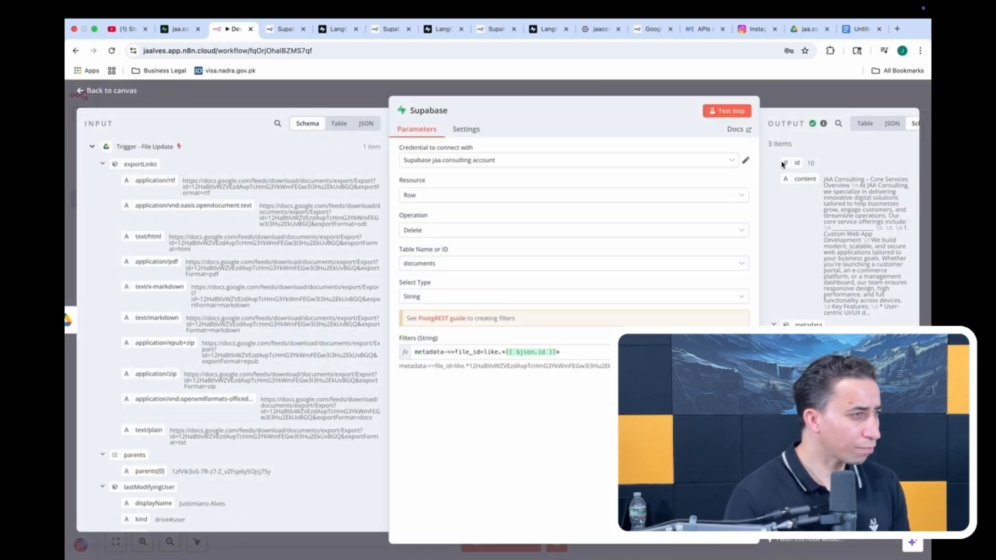
scroll(813, 223, "down", 2)
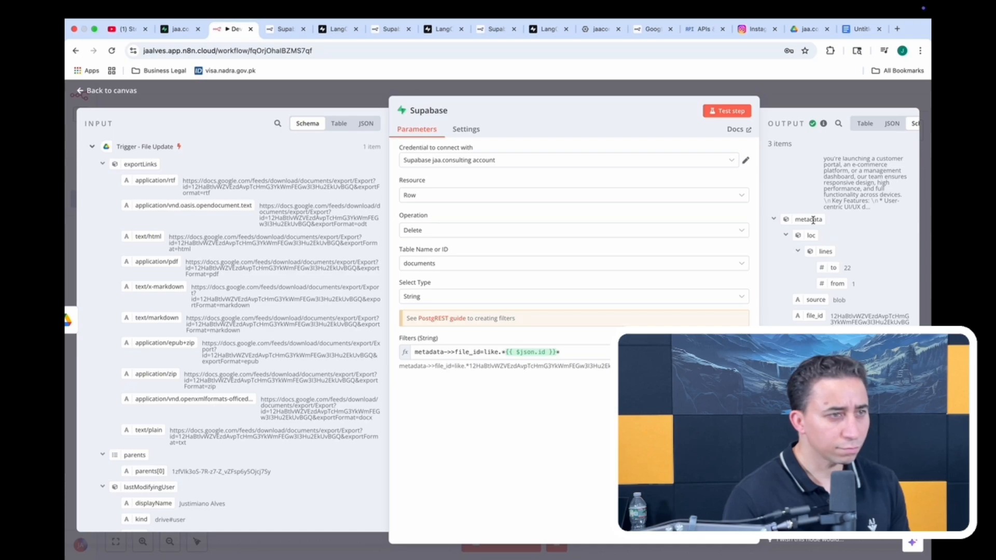
scroll(812, 220, "up", 4)
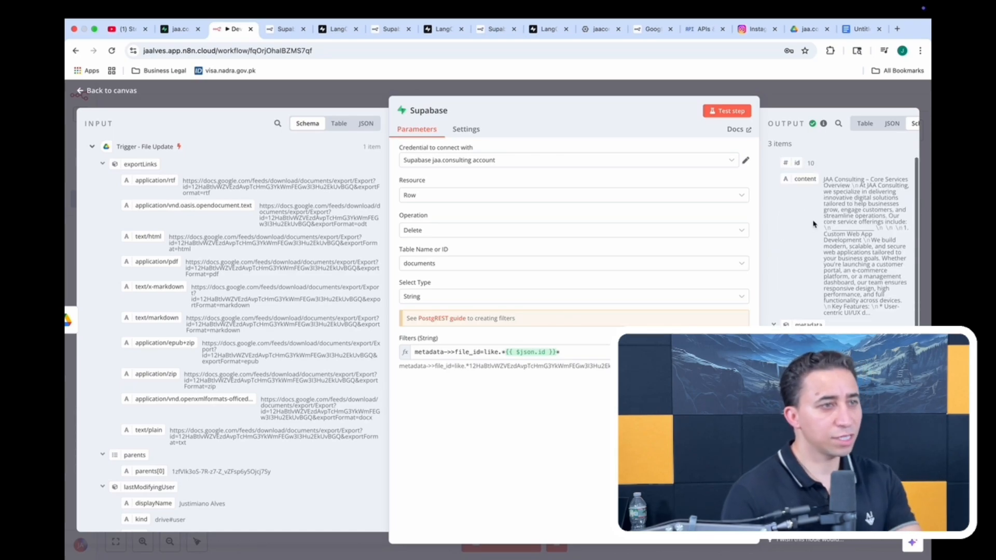
left_click(805, 91)
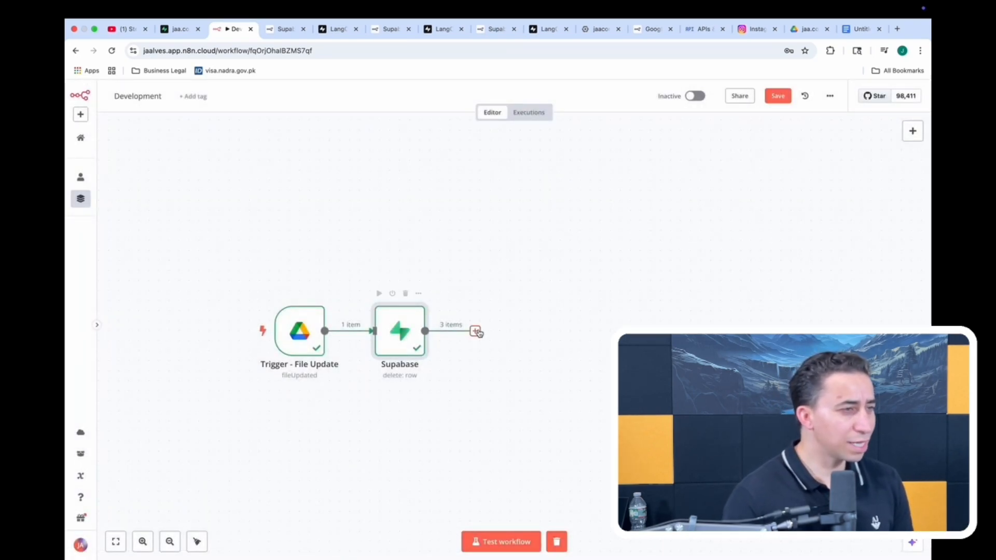
- Add an Edit Fields (Set) node after the Supabase node and rename it Set-File-Update-ID
left_click(475, 331)
type("set")
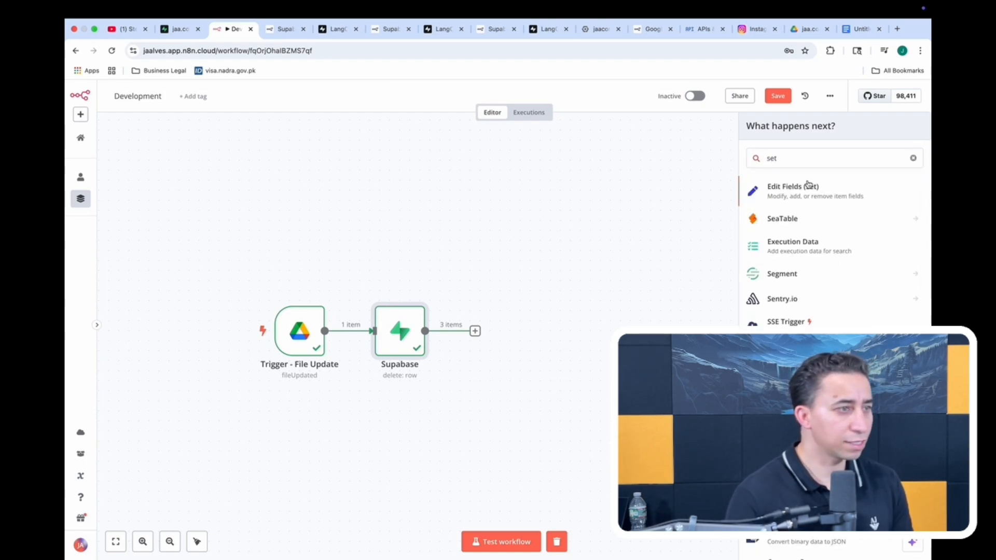
left_click(808, 185)
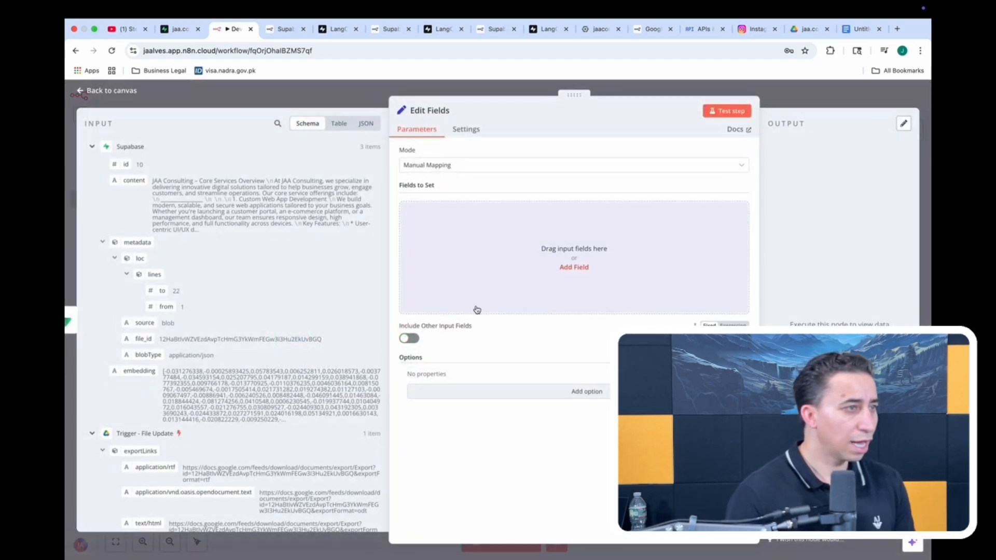
left_click(453, 111)
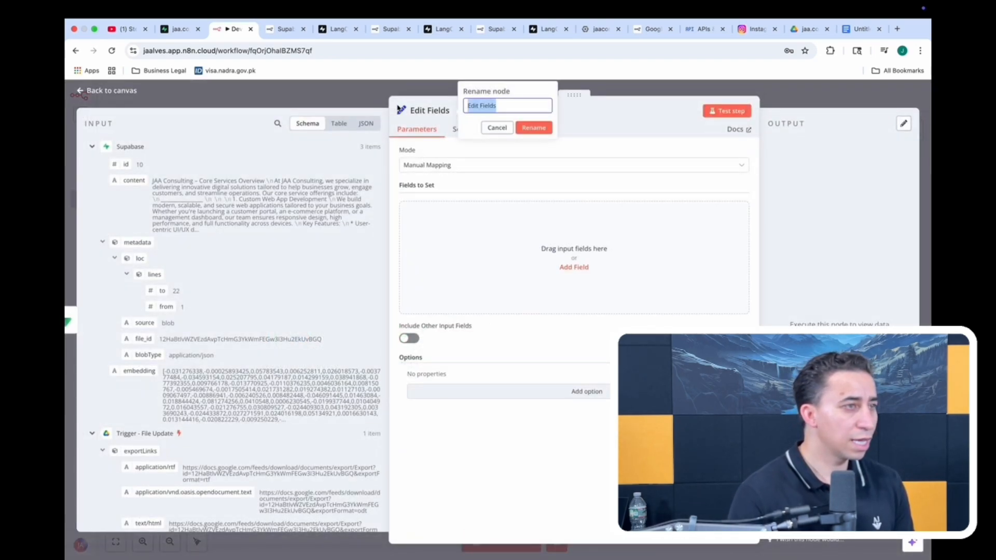
type("Set-File-Upd")
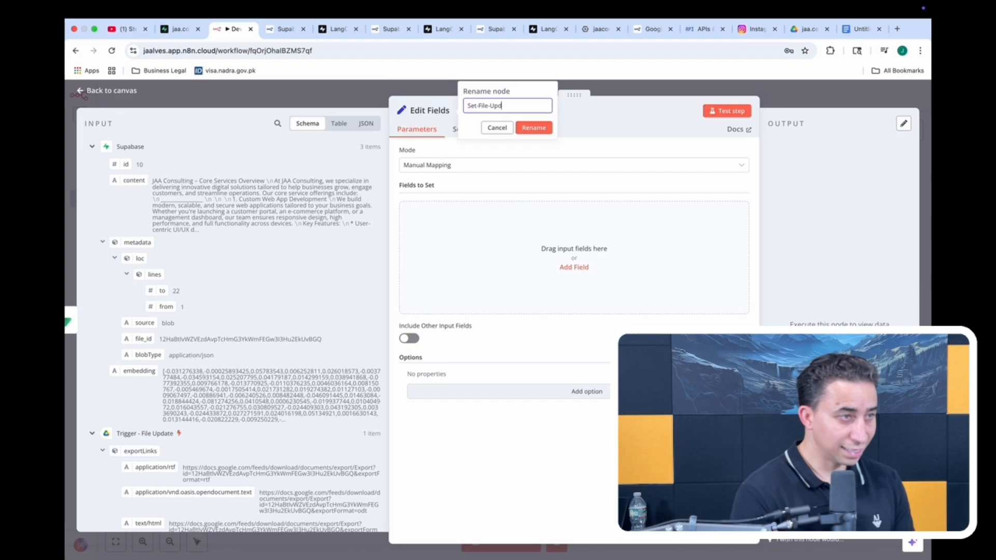
type("ate-ID")
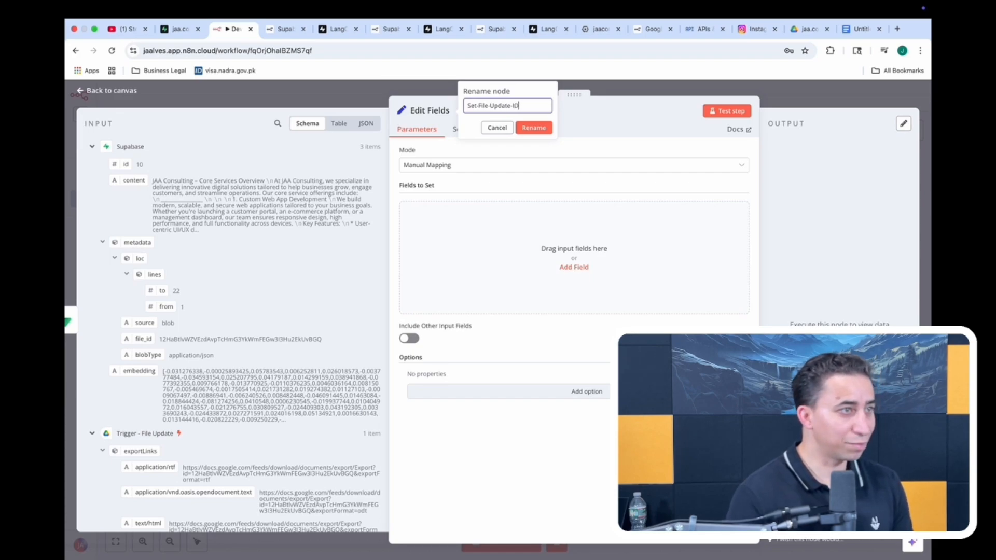
left_click(533, 127)
- Add a single string field named file_id to the Set-File-Update-ID node
left_click(576, 267)
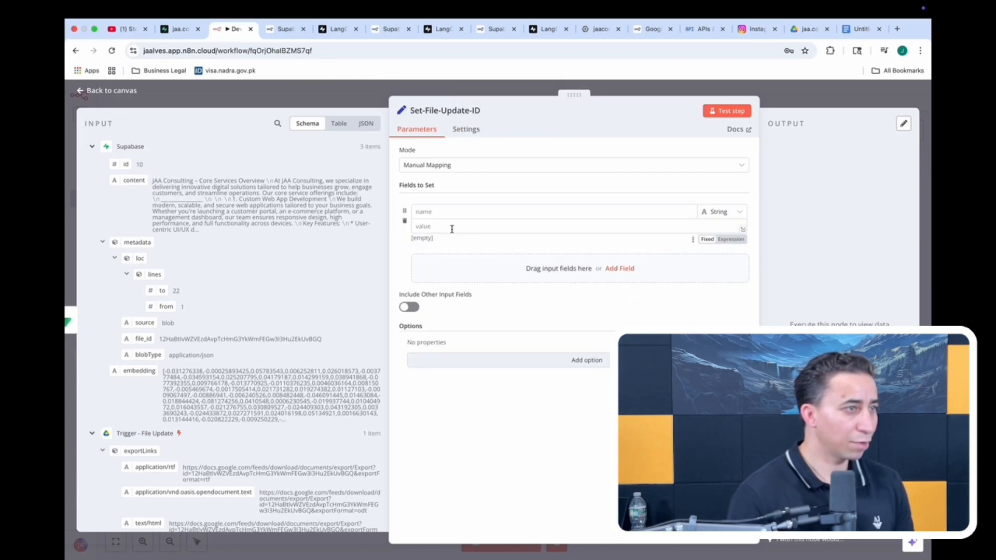
type("f")
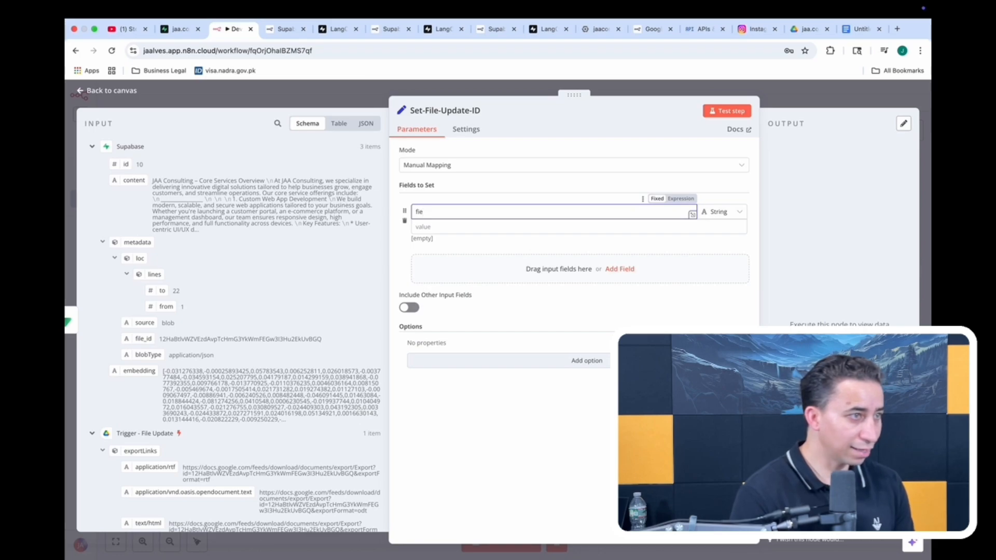
type("ile_id")
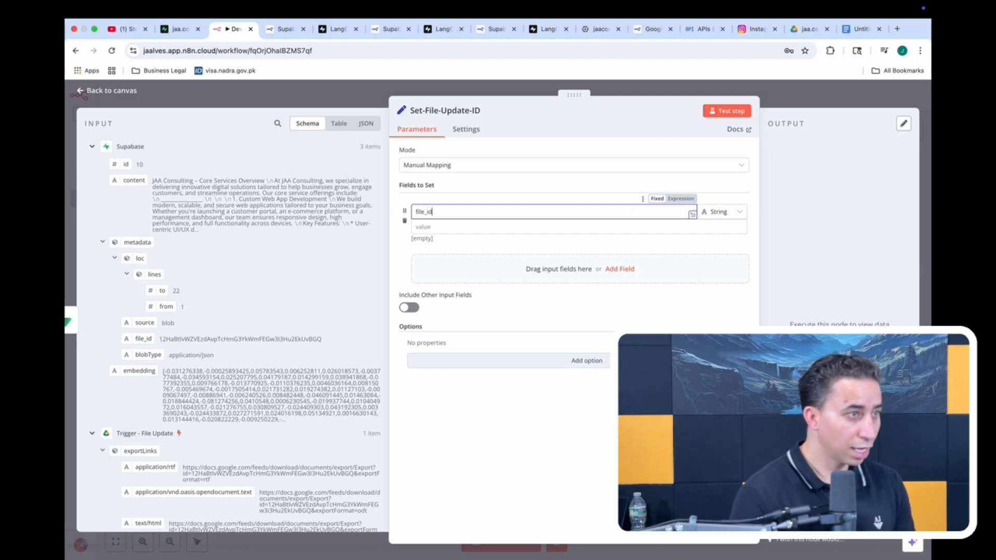
left_click(619, 269)
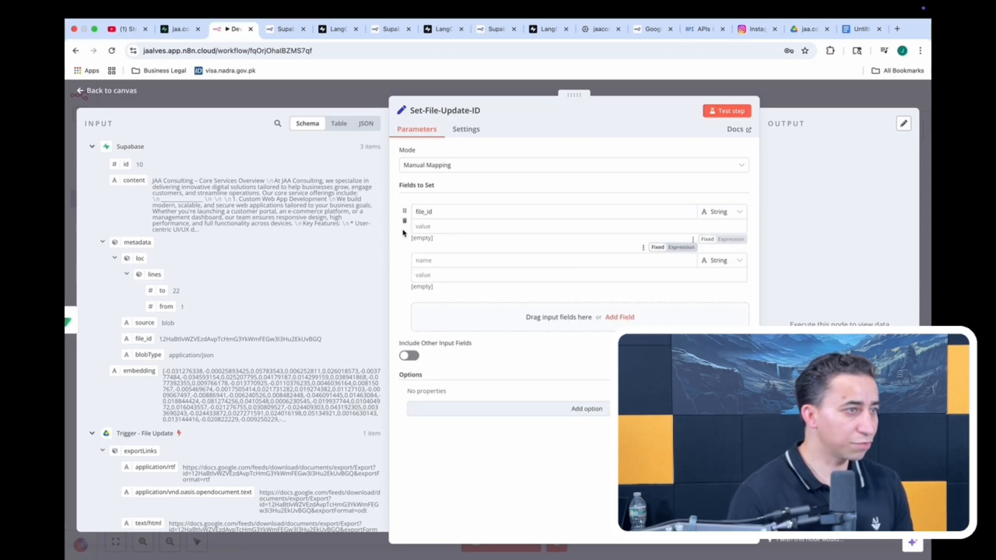
left_click(405, 270)
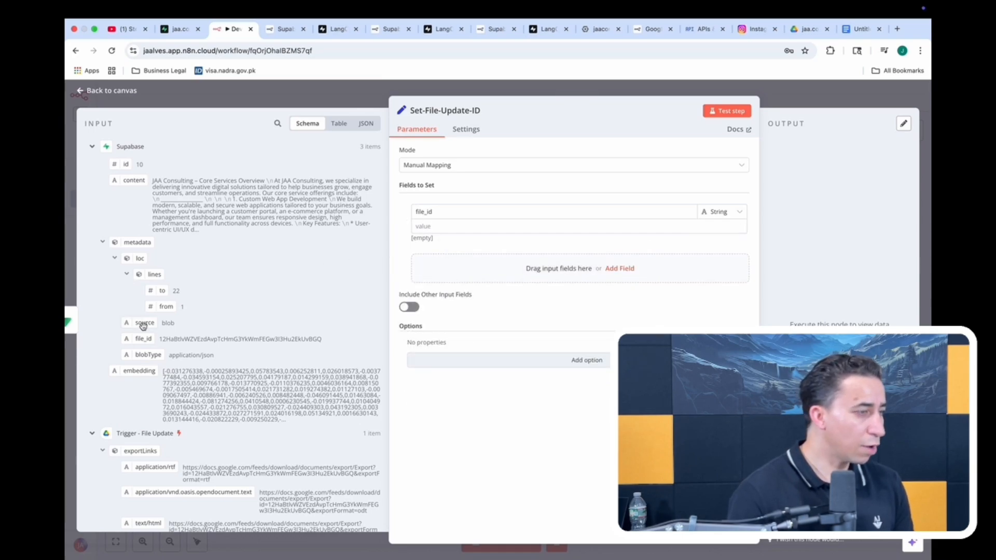
- Map the file_id value to the id from Trigger - File Update and test the Set-File-Update-ID node
scroll(125, 340, "down", 10)
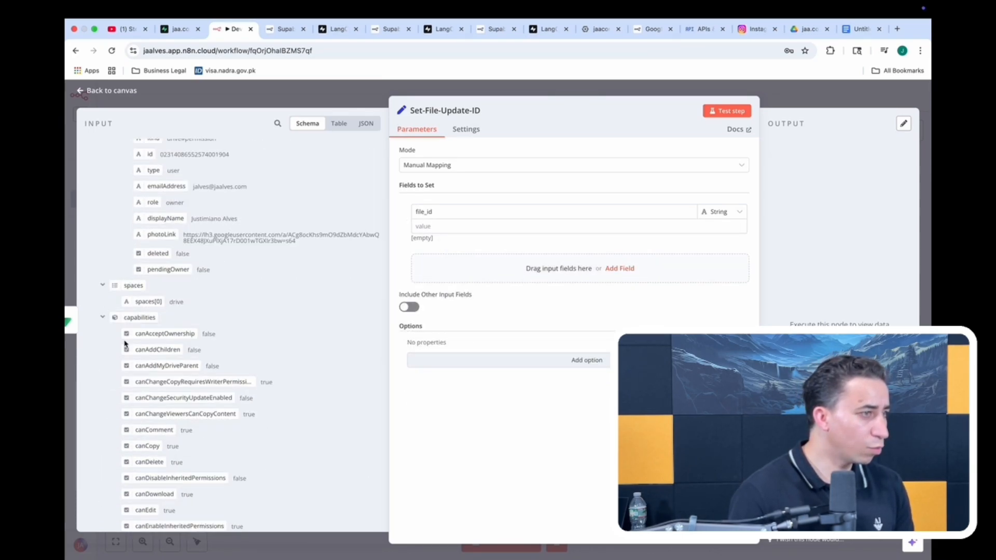
scroll(125, 343, "down", 5)
scroll(124, 342, "up", 5)
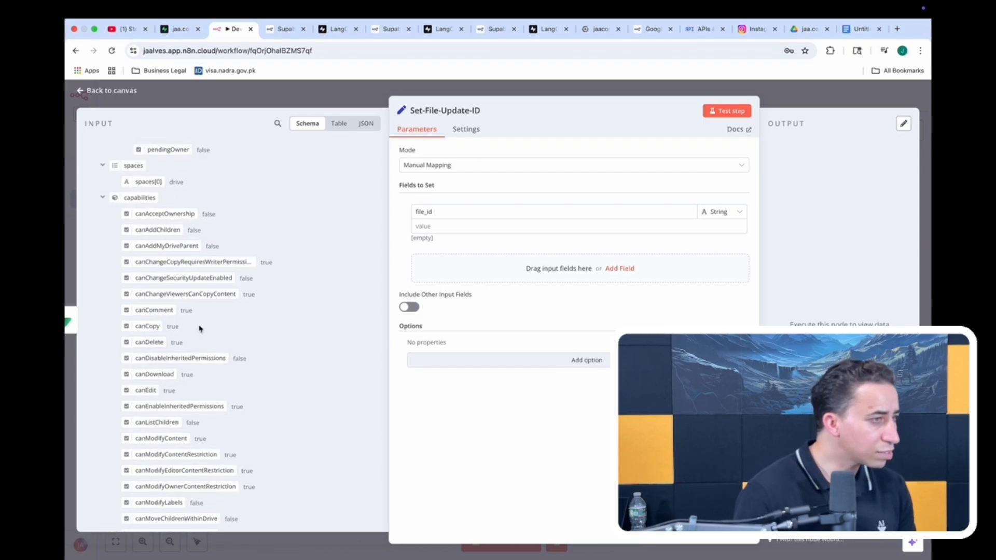
left_click(103, 199)
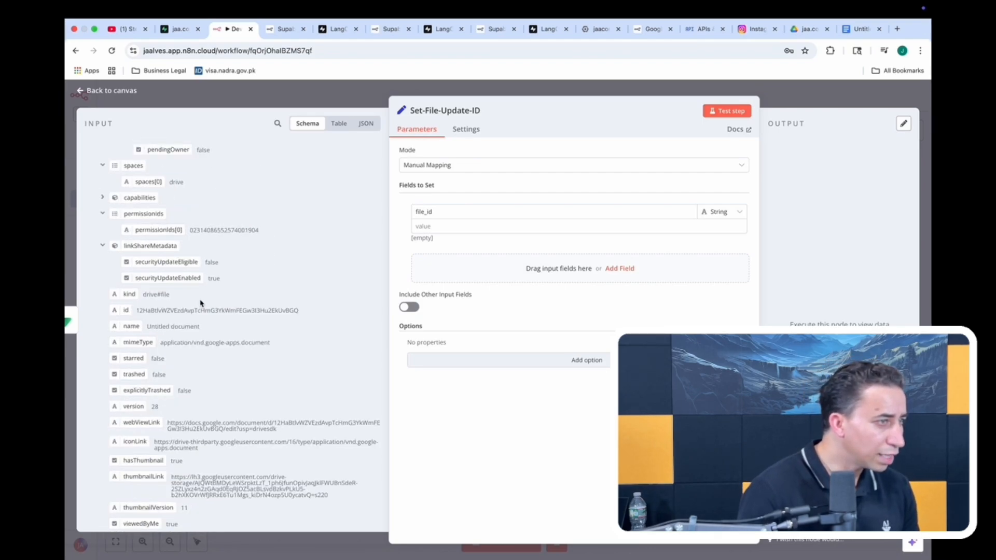
left_click_drag(127, 306, 459, 227)
left_click(731, 113)
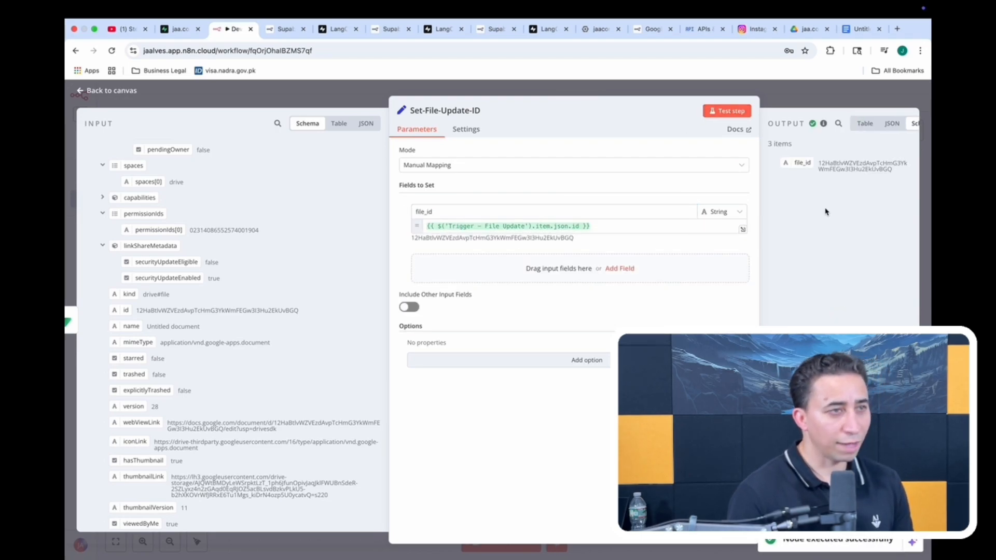
left_click(771, 91)
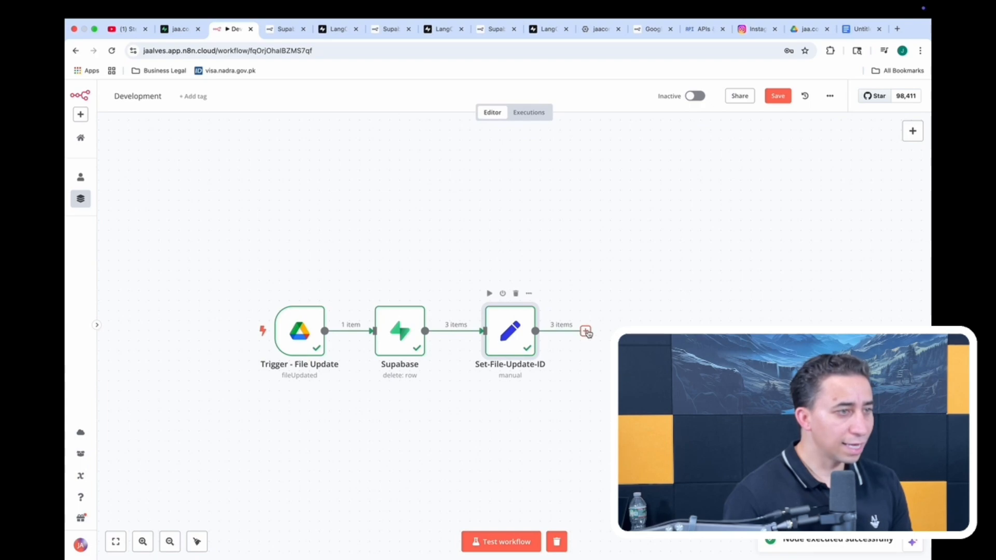
- Add a Google Drive Download file node after Set-File-Update-ID
left_click(585, 331)
type("Drive")
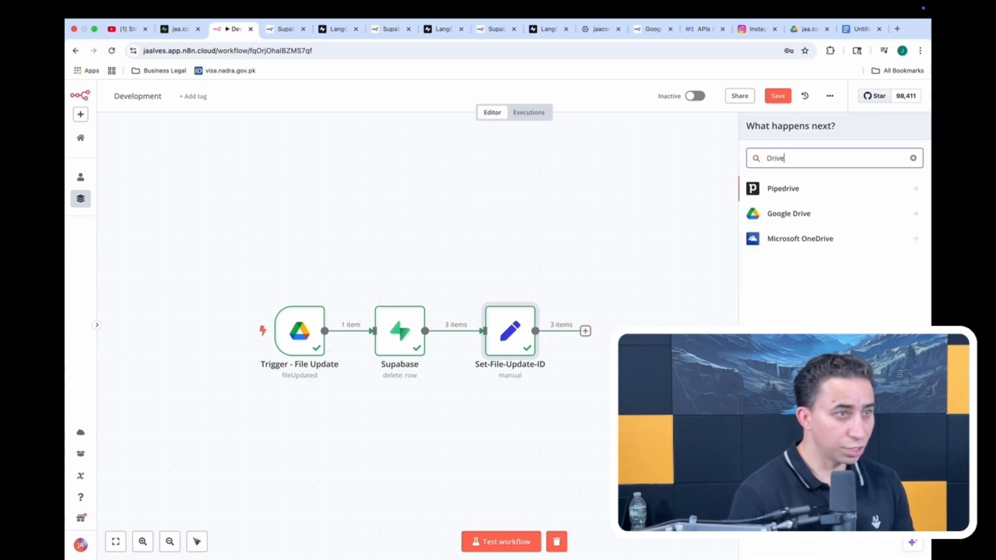
left_click(843, 212)
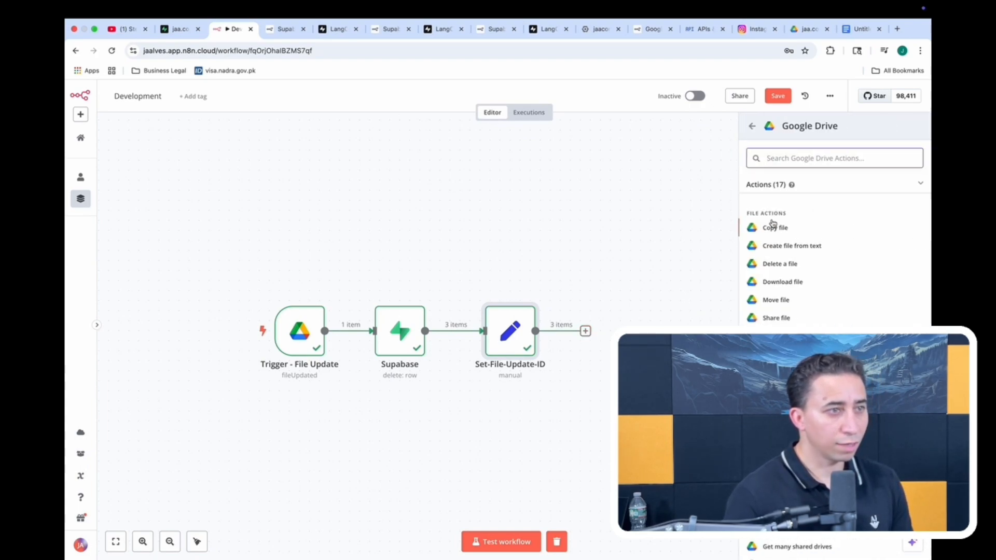
left_click(782, 282)
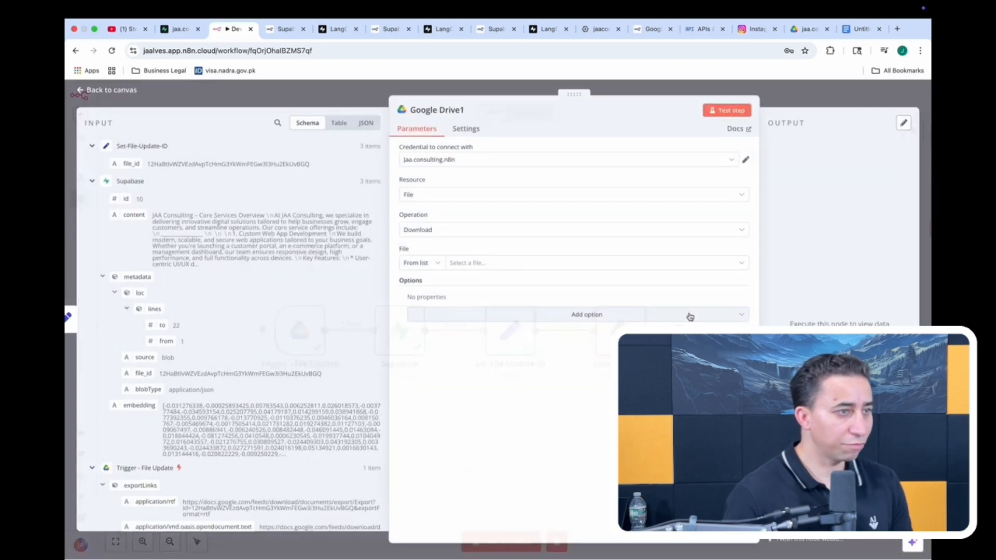
- Try to rename the new Google Drive node as Download File Update
left_click(467, 111)
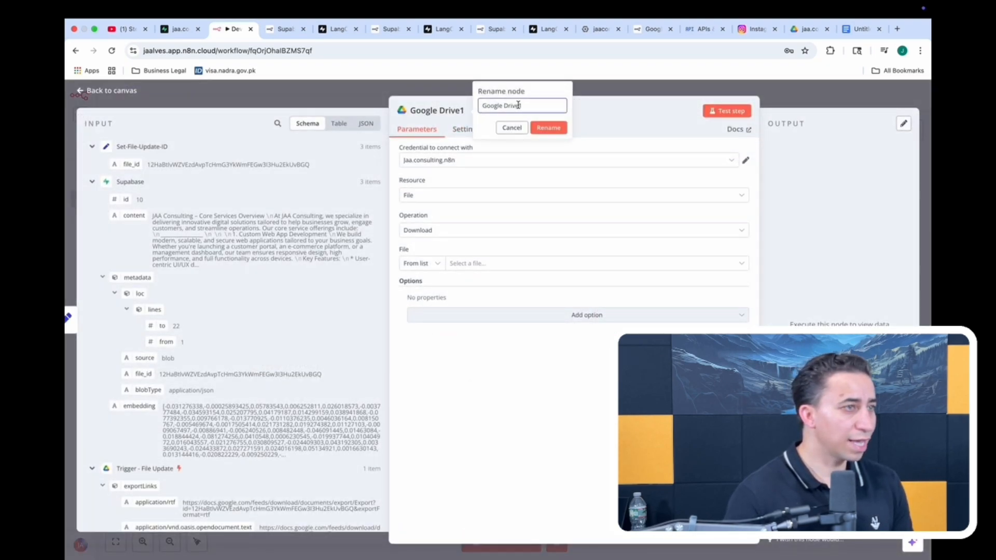
type("Downlo")
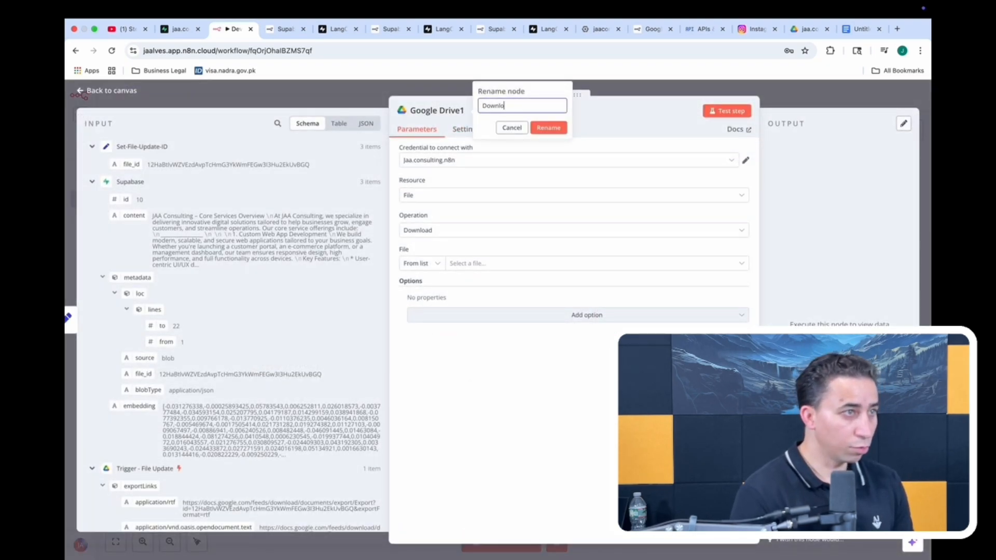
type("ad File Up")
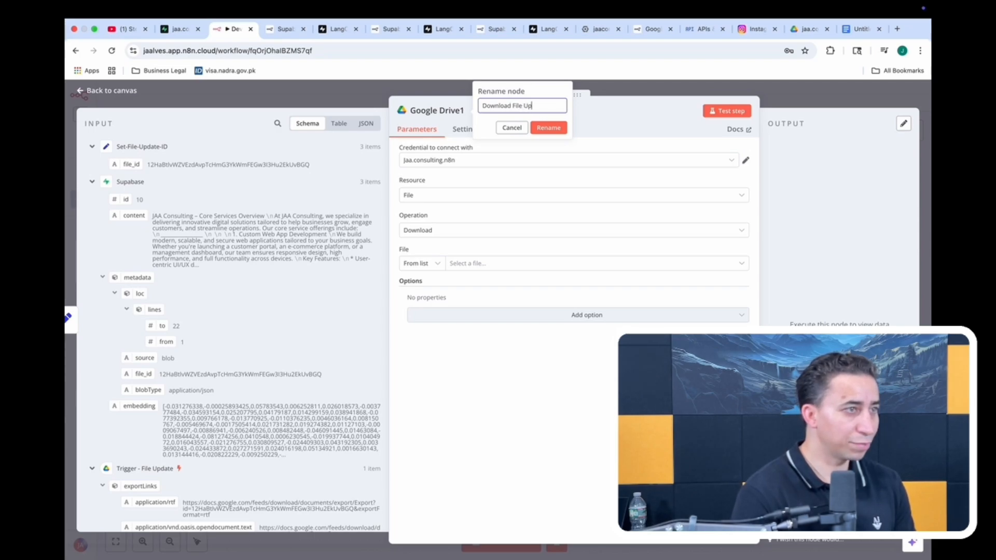
type("date")
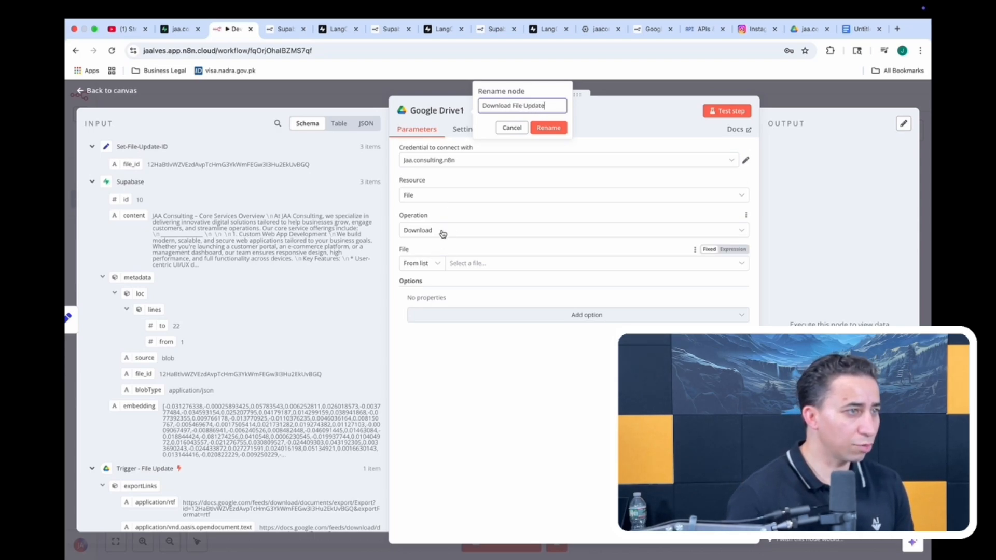
- Set the file to download by ID, using the file_id output of Set-File-Update-ID
left_click(436, 265)
left_click(423, 323)
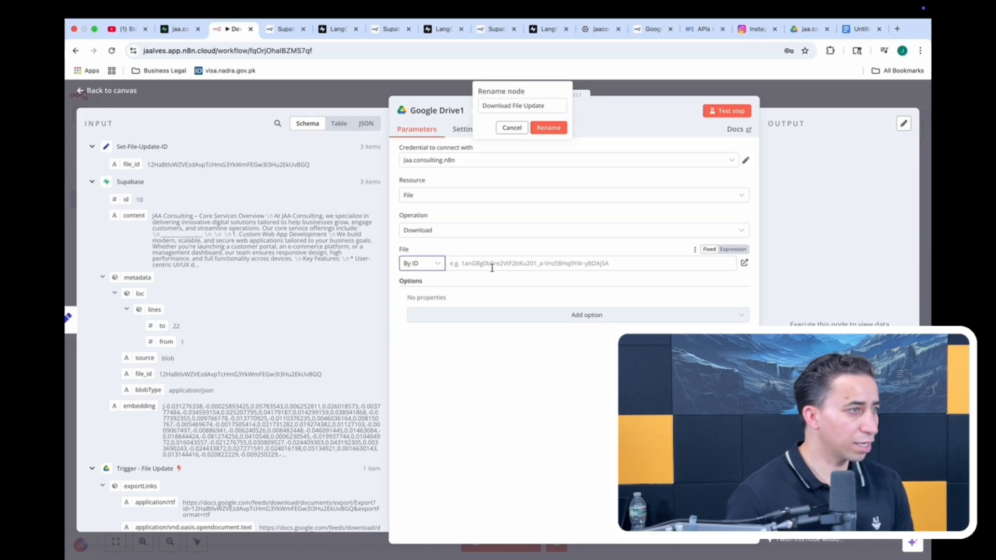
left_click_drag(128, 165, 511, 265)
- Add the Google File Conversion option with Google Docs converted to Text (txt), and test the download node's output
left_click(586, 326)
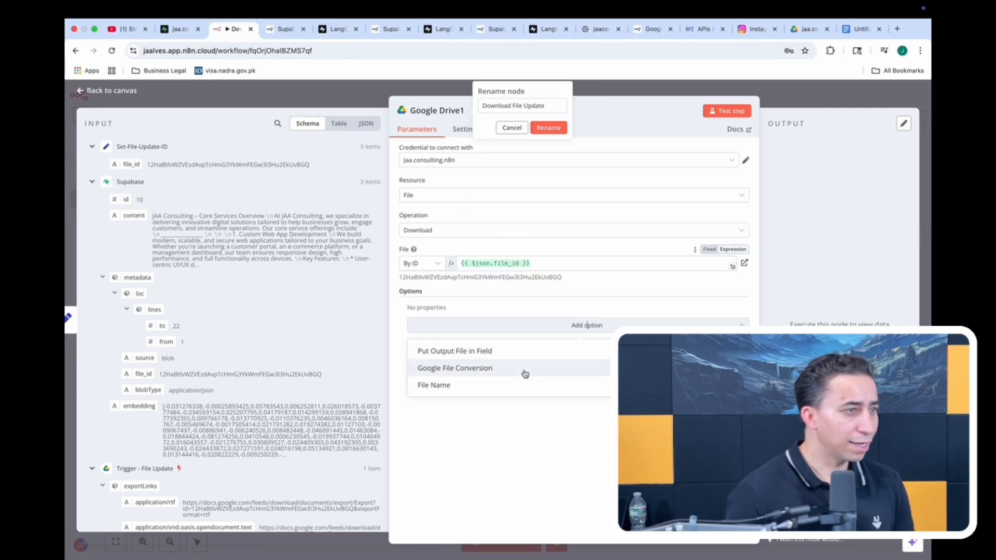
left_click(459, 369)
left_click(461, 342)
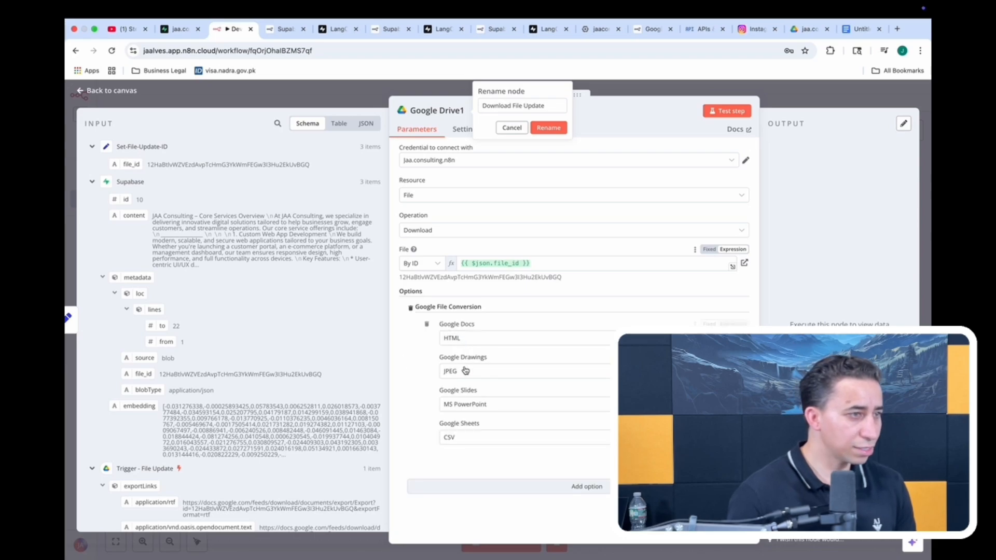
left_click(464, 345)
left_click(472, 452)
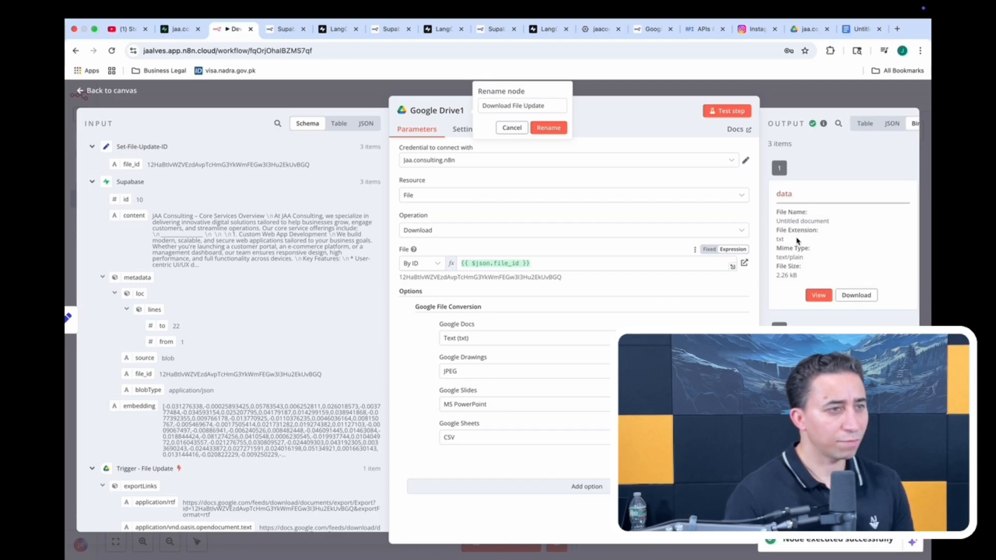
scroll(797, 243, "down", 3)
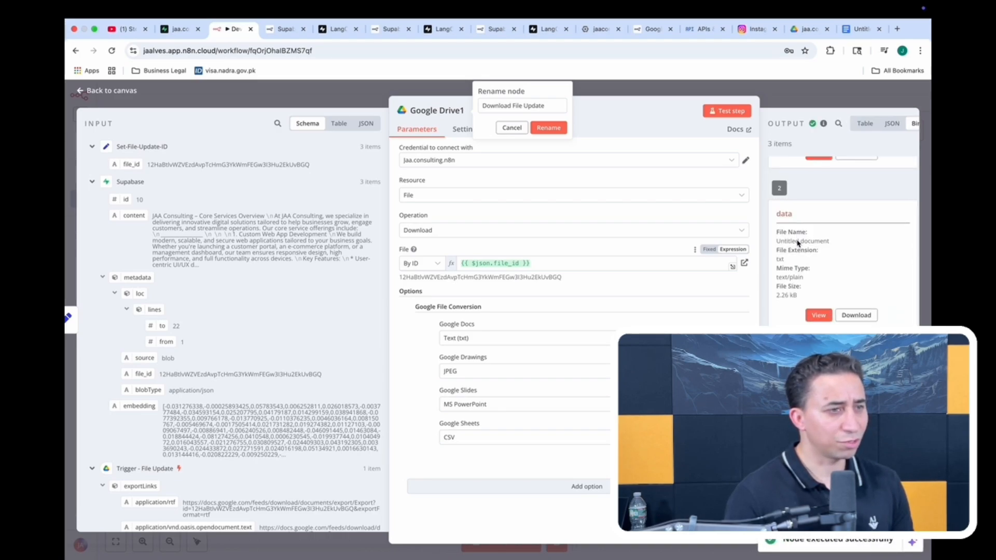
scroll(797, 241, "up", 2)
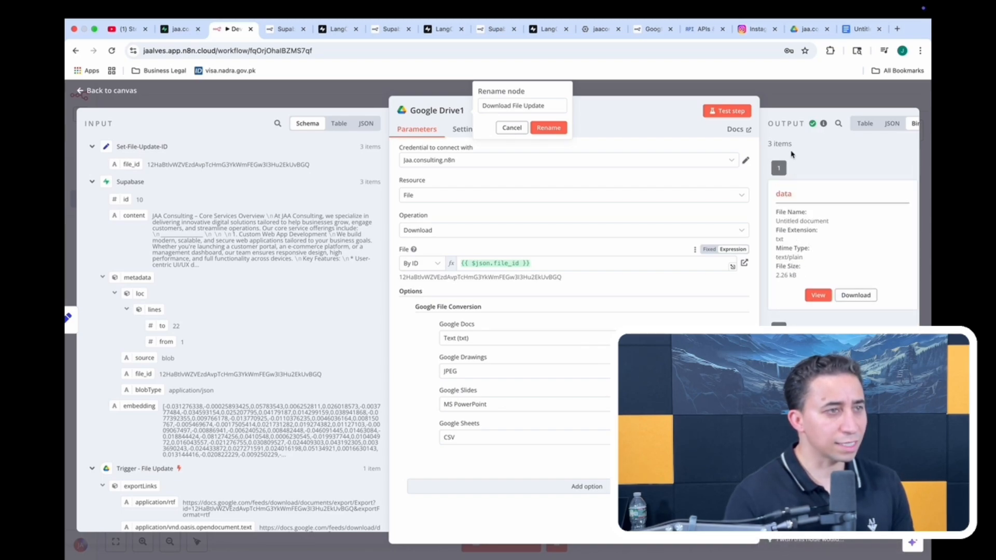
- Return to the workflow canvas and save the Development workflow
left_click(784, 94)
scroll(673, 225, "down", 2)
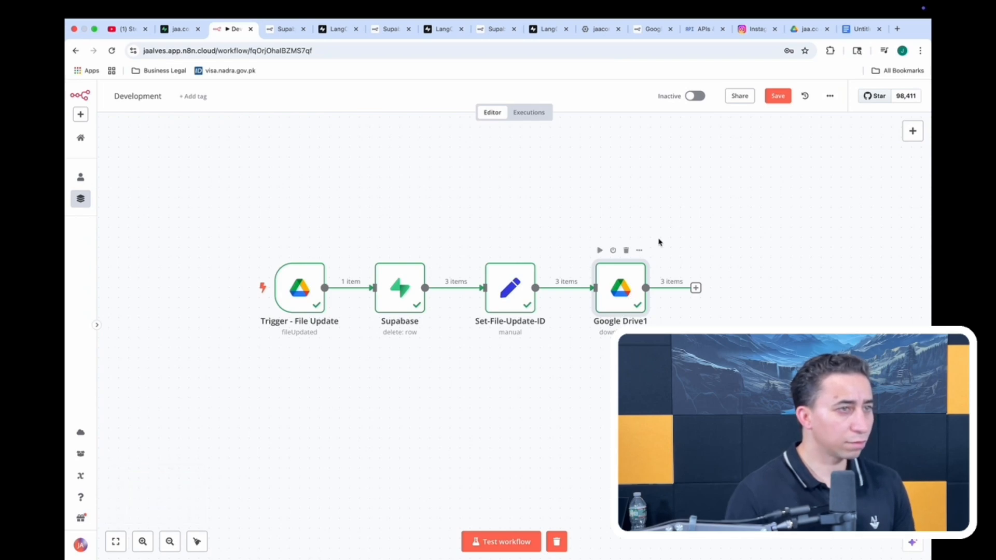
left_click(777, 95)
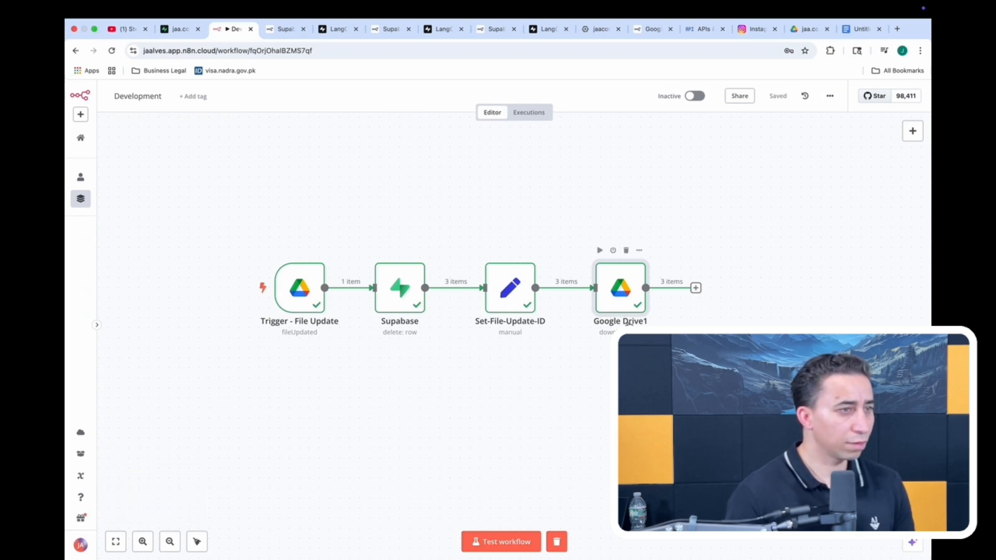
- Rename the Google Drive download node as Download File Update and test it again
double_click(629, 322)
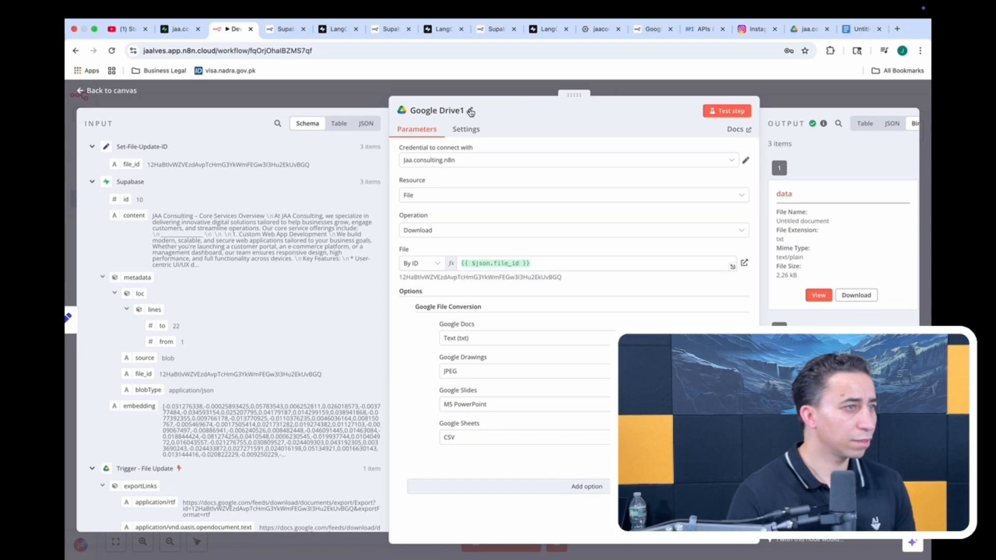
left_click(470, 112)
key("super+a")
type("Do")
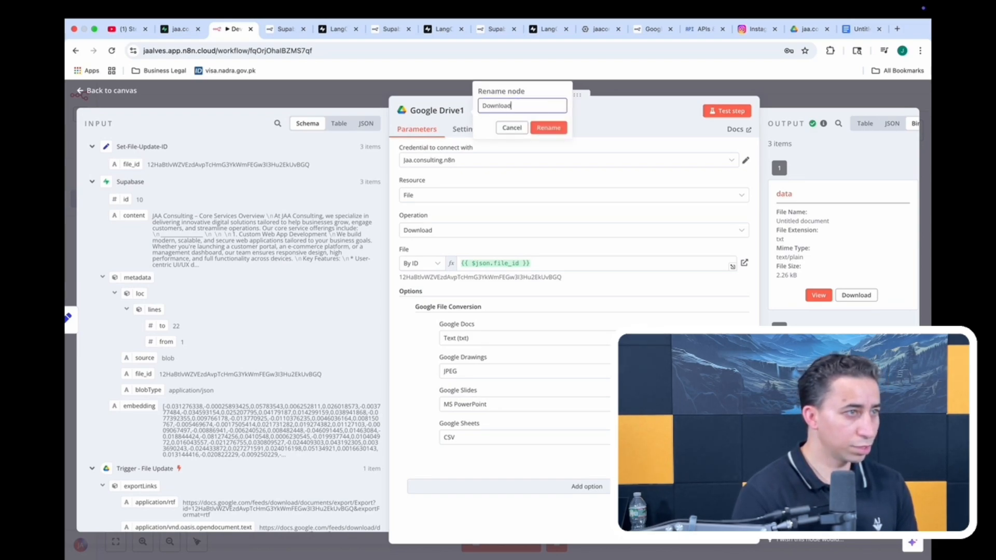
type("wnload File Update")
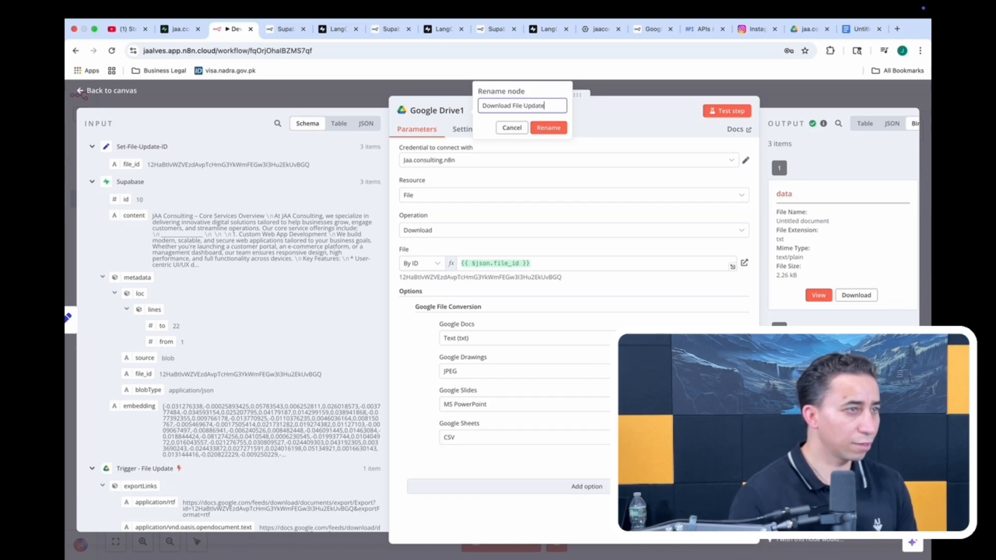
left_click(549, 128)
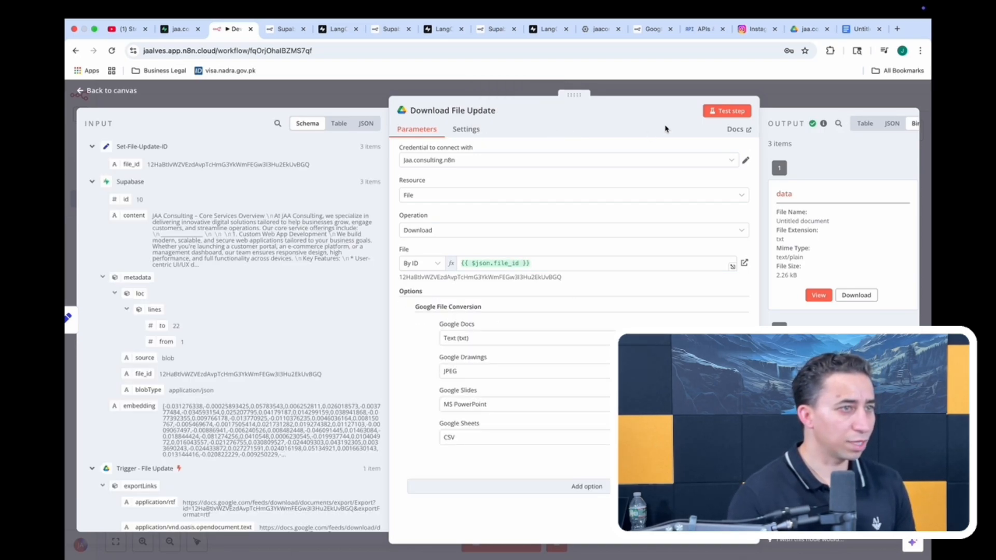
left_click(727, 111)
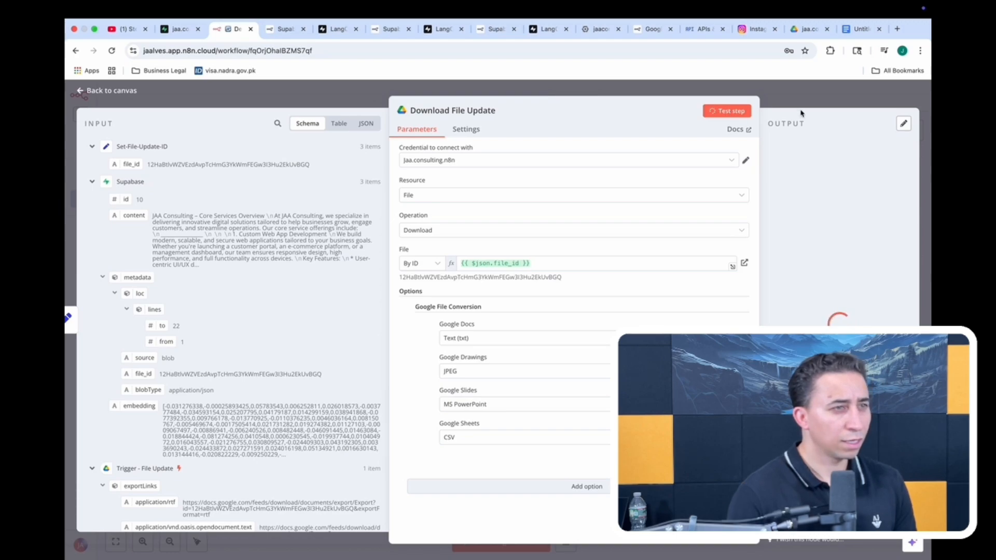
- Return to the canvas and move the four workflow nodes into a closer row, shifted to leave space after Download File Update
left_click(791, 95)
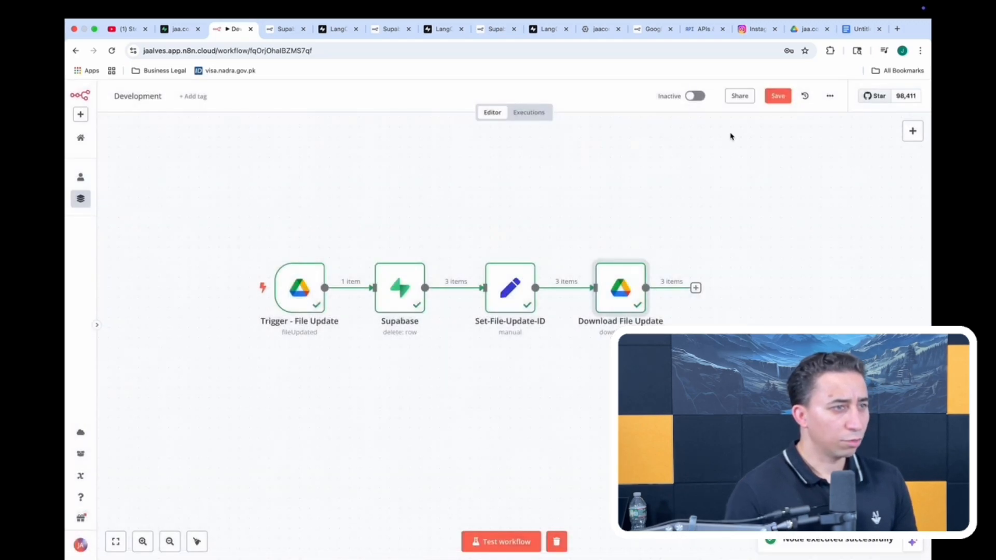
left_click_drag(306, 292, 266, 292)
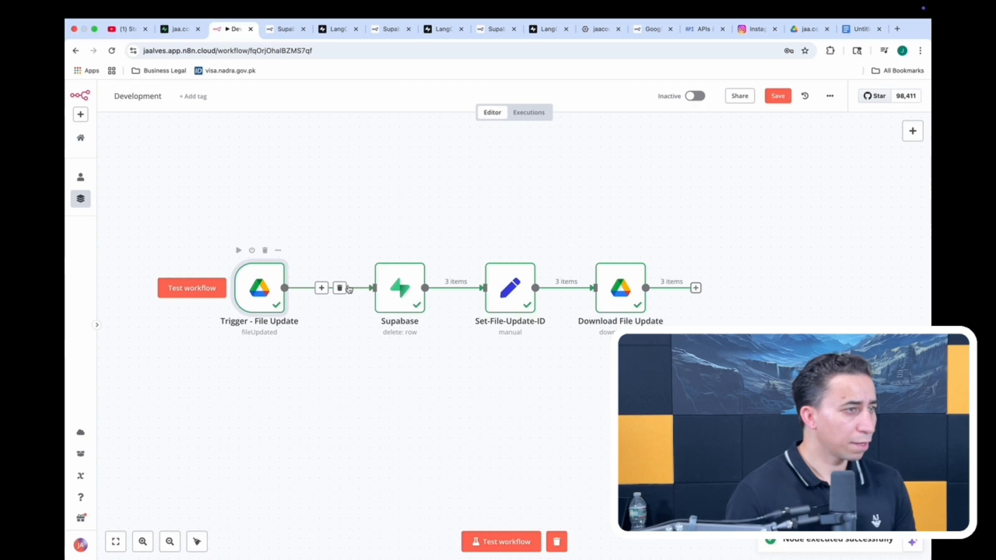
left_click_drag(399, 290, 350, 291)
left_click_drag(506, 289, 446, 288)
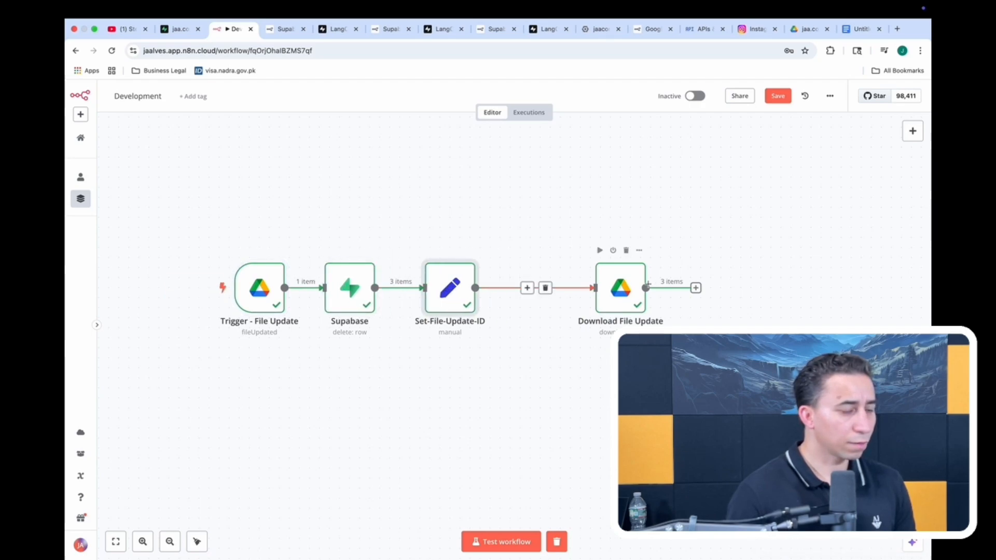
left_click_drag(631, 284, 561, 285)
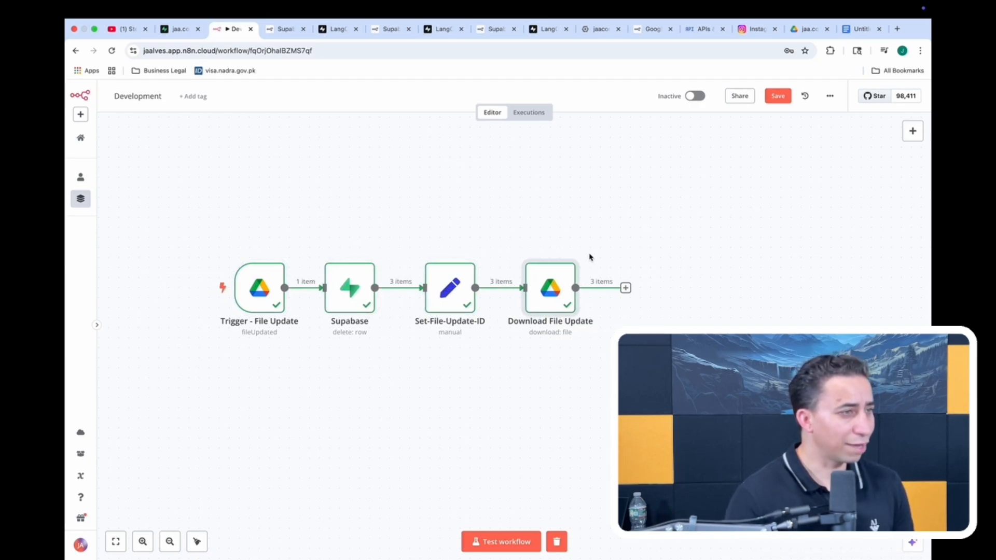
- Add an Extract from File node after Download File Update with the Extract From Text File operation
left_click(626, 289)
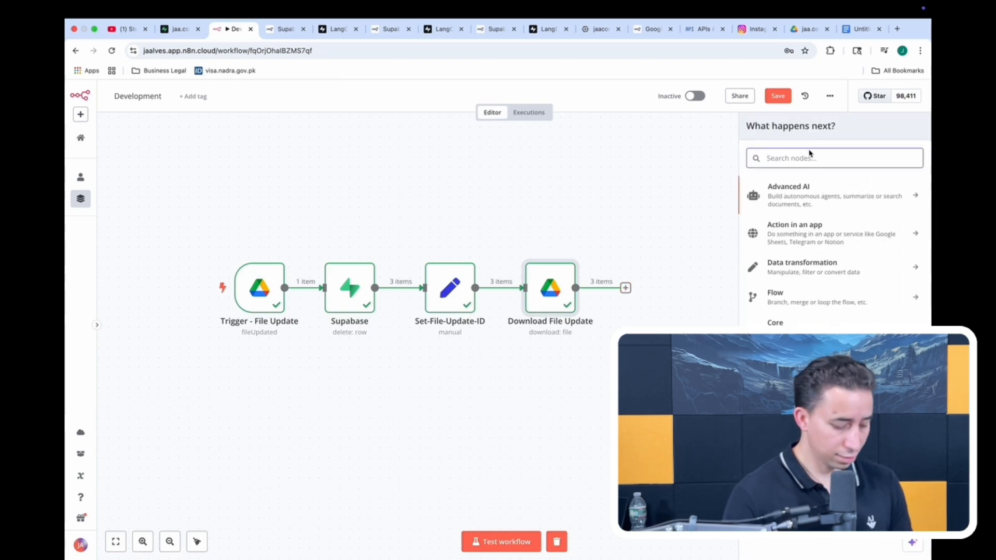
type("Extr")
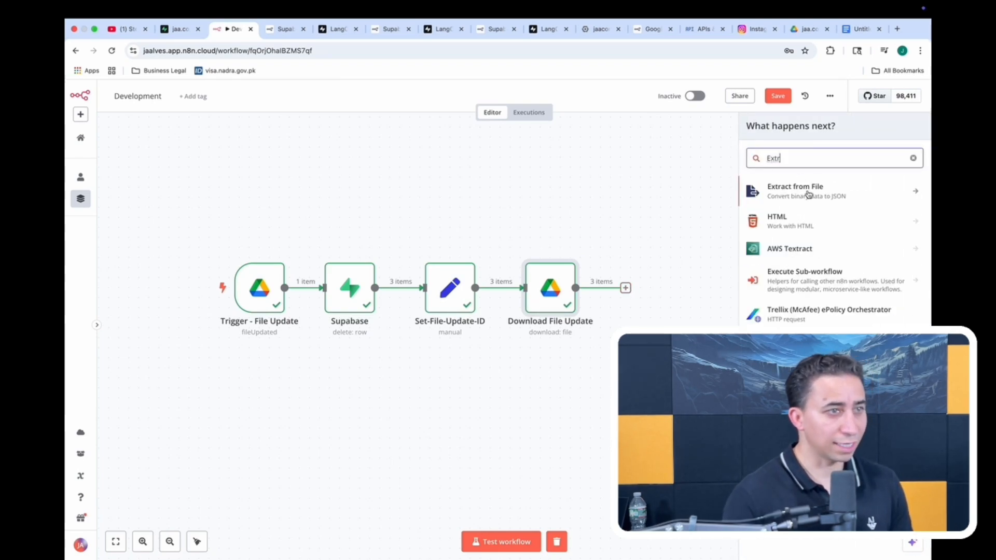
left_click(808, 194)
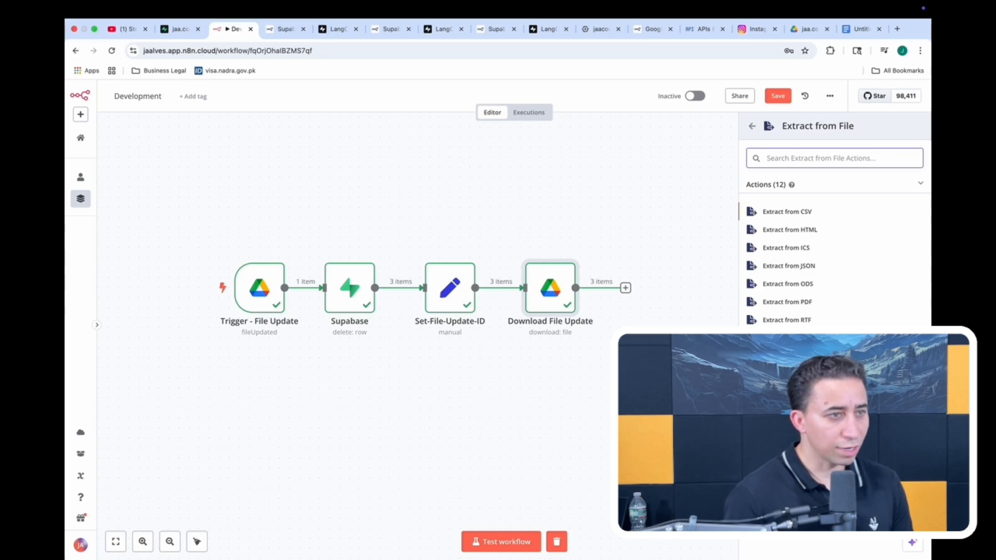
left_click(790, 338)
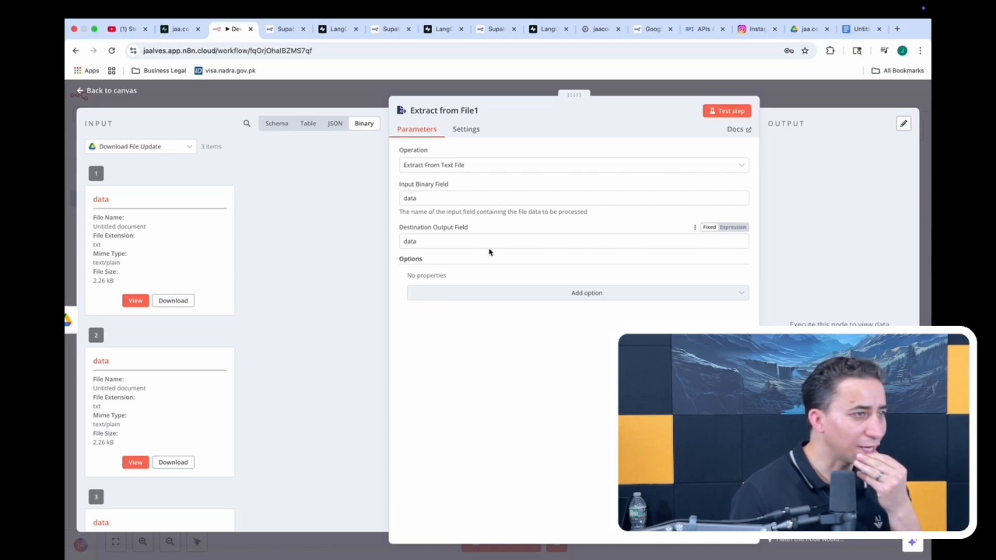
- Test the text extraction on the Download File Update data with no extra options, and return to the canvas
left_click(516, 292)
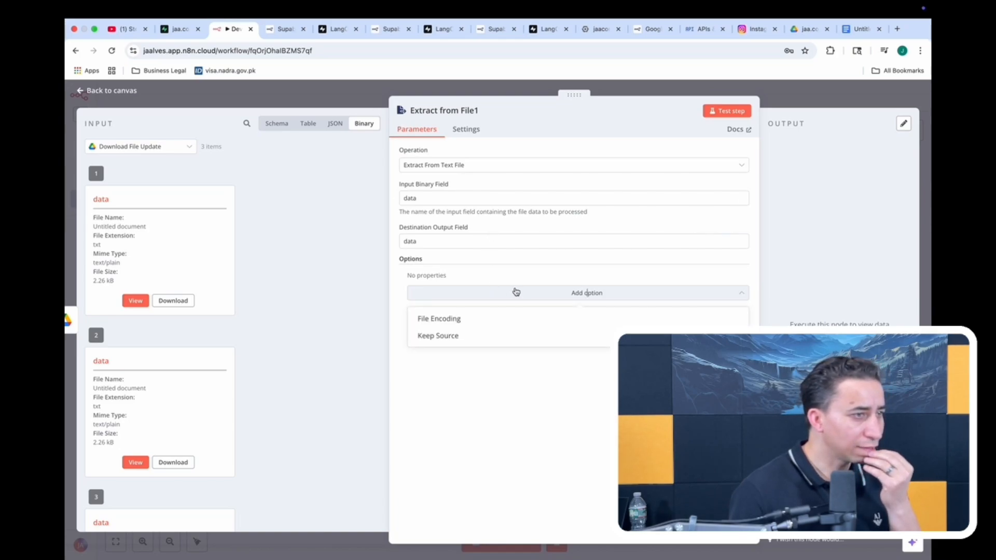
left_click(516, 292)
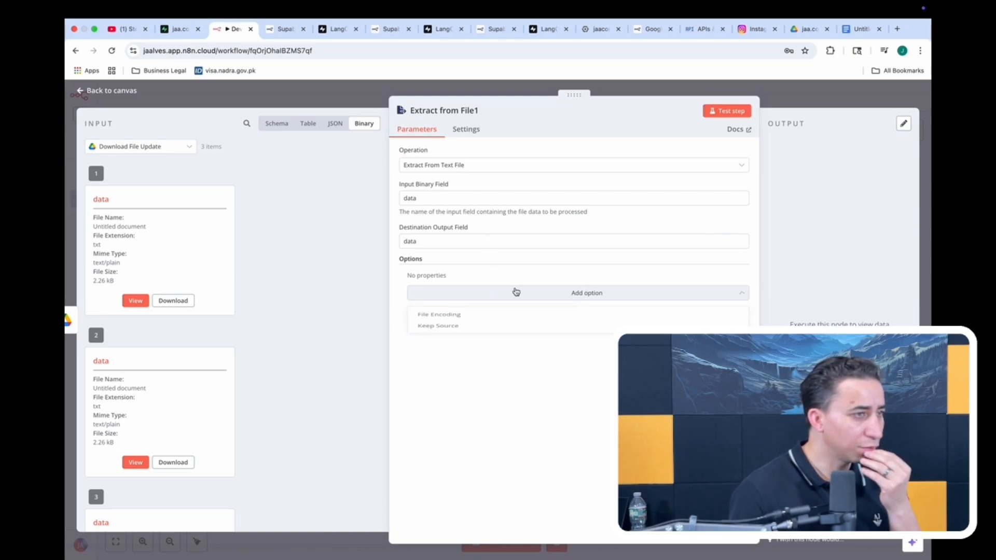
left_click(175, 153)
left_click(172, 175)
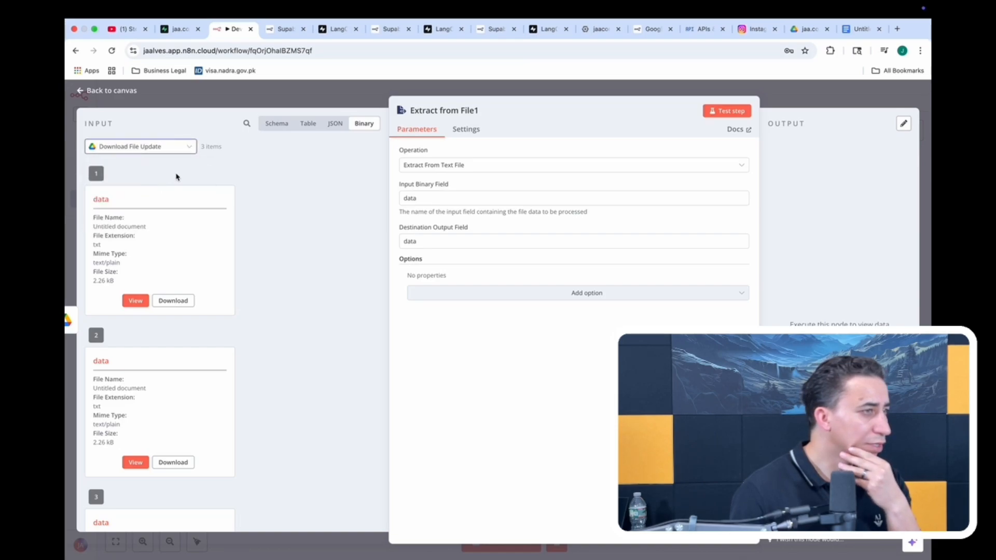
left_click(719, 115)
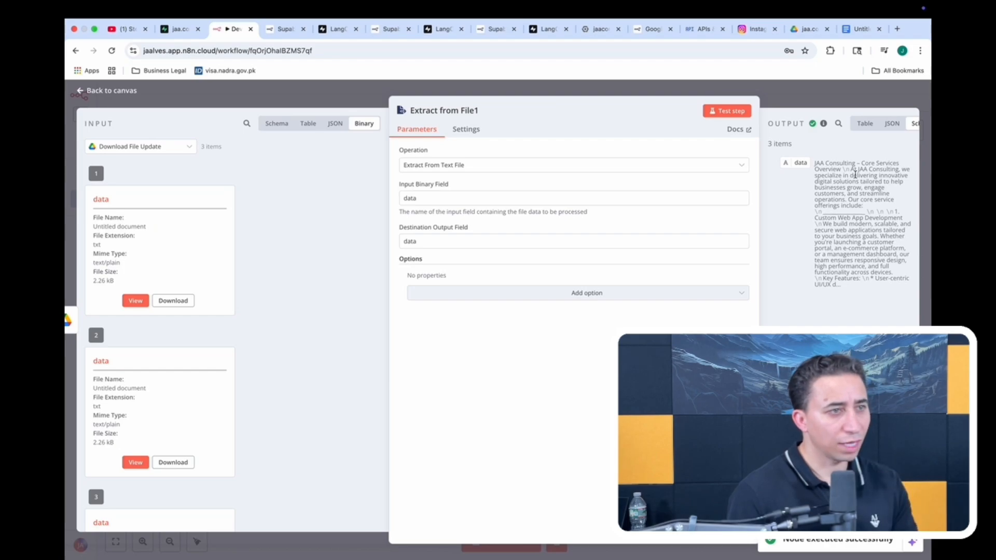
left_click(782, 98)
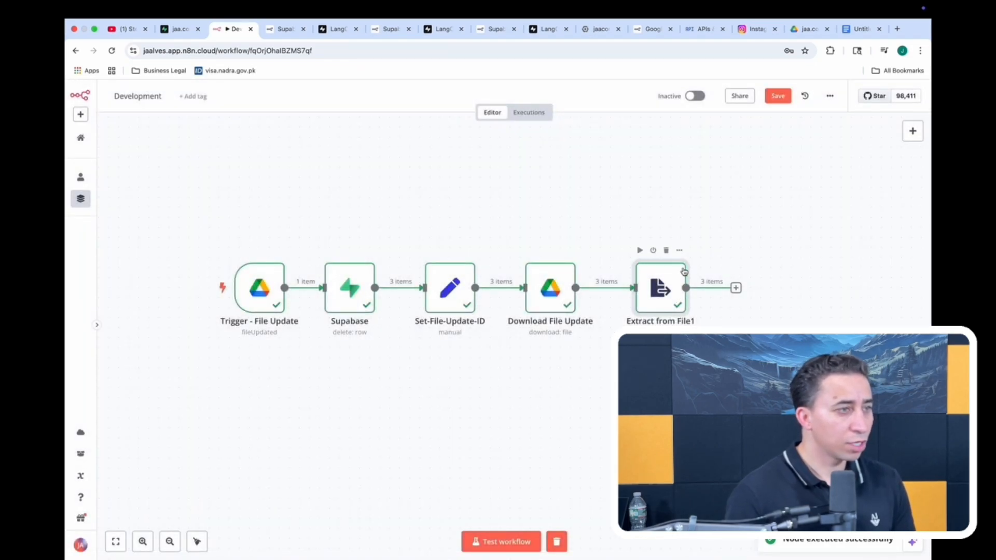
- Rearrange all five workflow nodes into an evenly spaced row, leaving space after the extraction node
left_click_drag(235, 283, 226, 283)
left_click_drag(354, 291, 323, 291)
left_click_drag(453, 292, 413, 292)
left_click_drag(565, 297, 524, 297)
left_click_drag(670, 291, 610, 291)
- Rename the text extraction node as Extract from File Update and return to the canvas
double_click(613, 322)
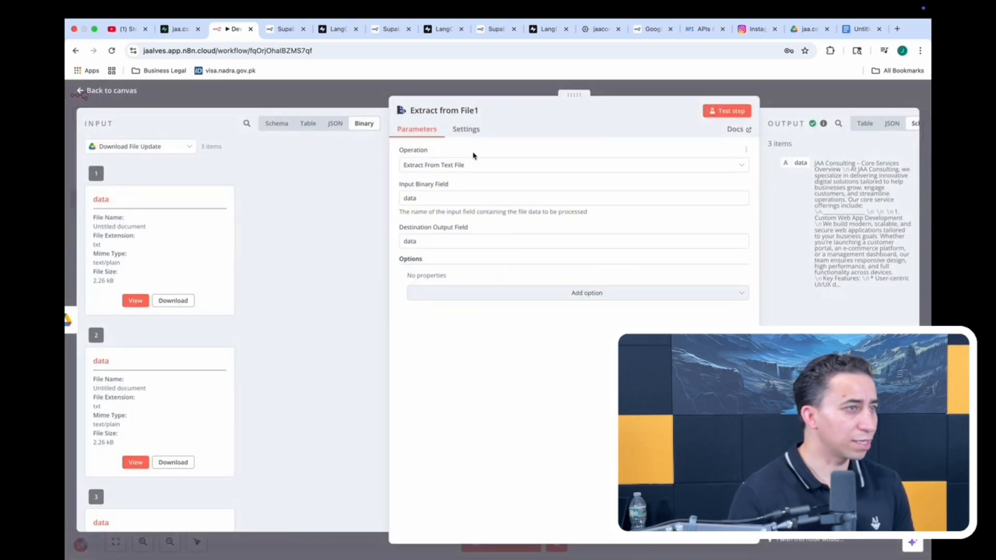
left_click(484, 112)
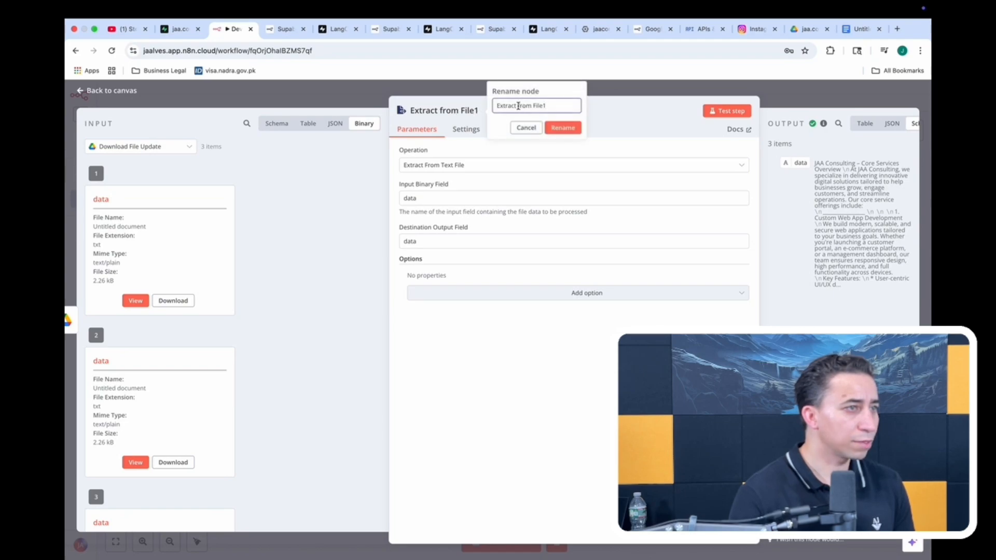
left_click_drag(517, 106, 552, 108)
type("F")
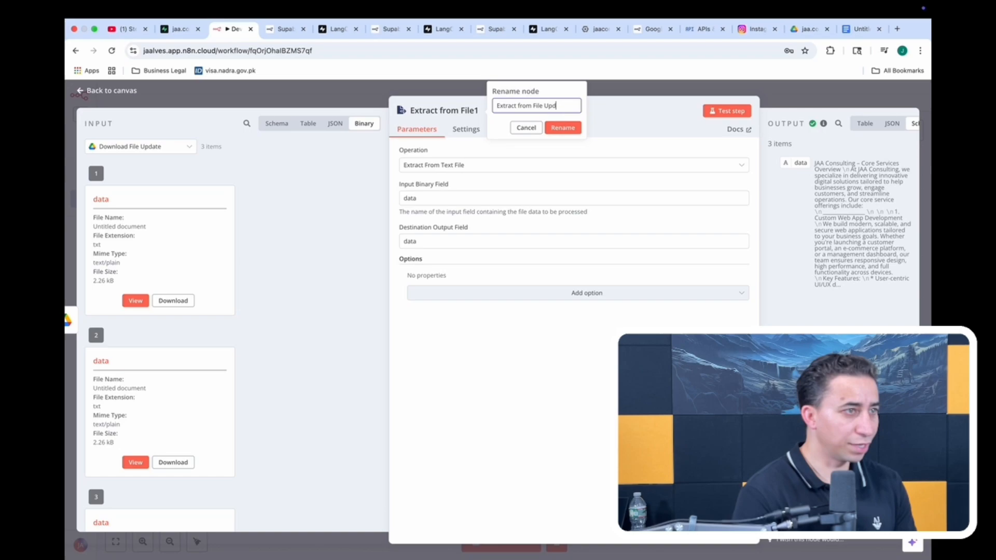
type("rom File Update")
left_click(563, 128)
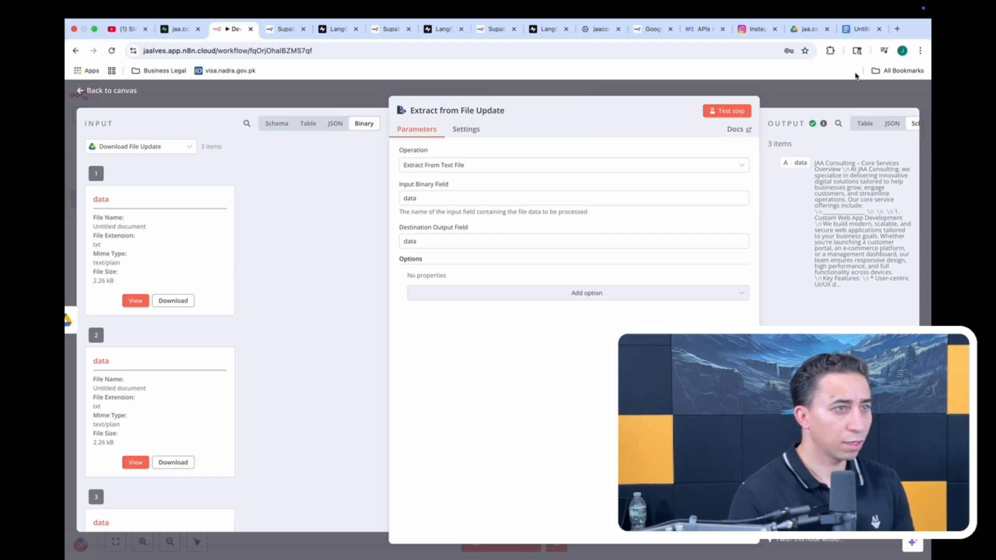
left_click(843, 94)
- Add a Supabase Vector Store node after Extract from File Update with the action to add documents to the vector store
left_click(686, 288)
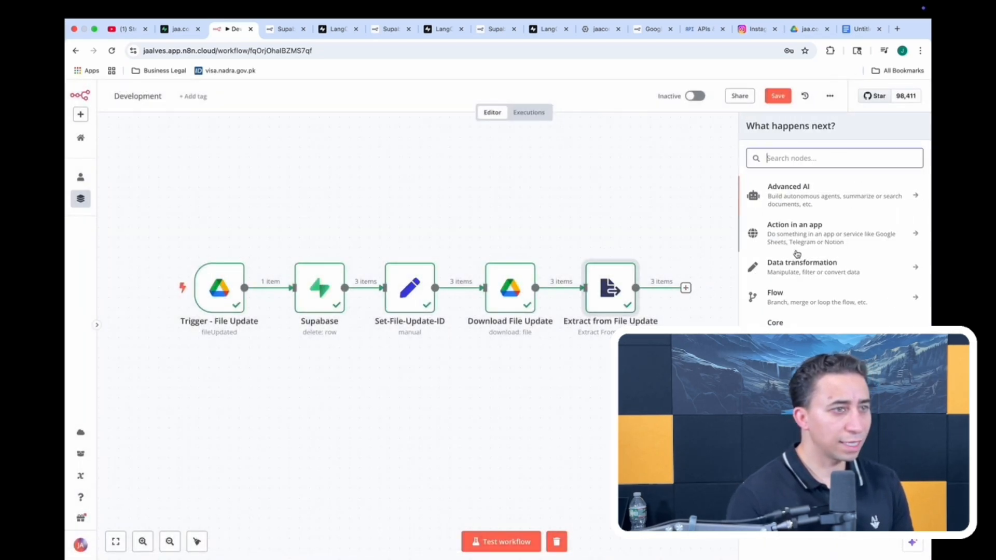
type("Suppe")
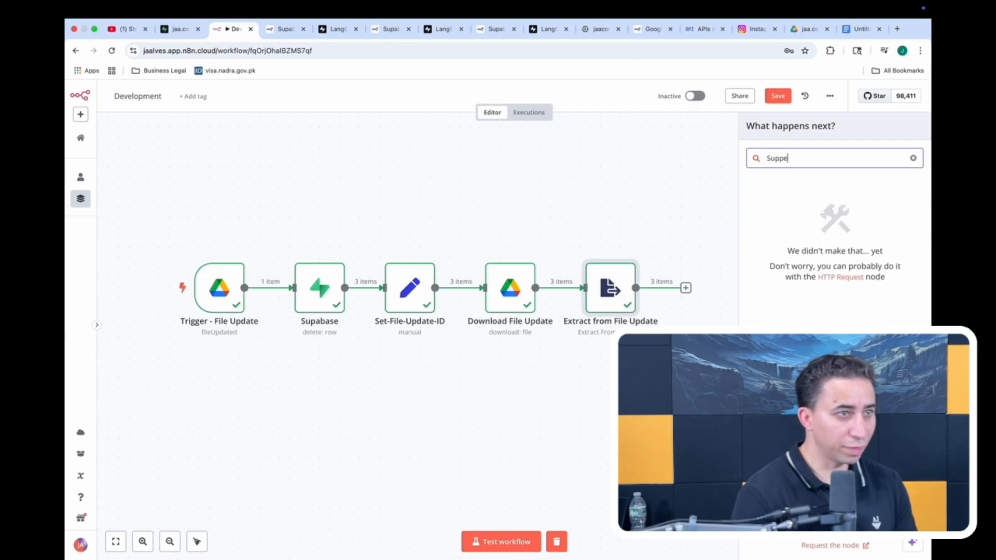
key("BackSpace")
key("BackSpace")
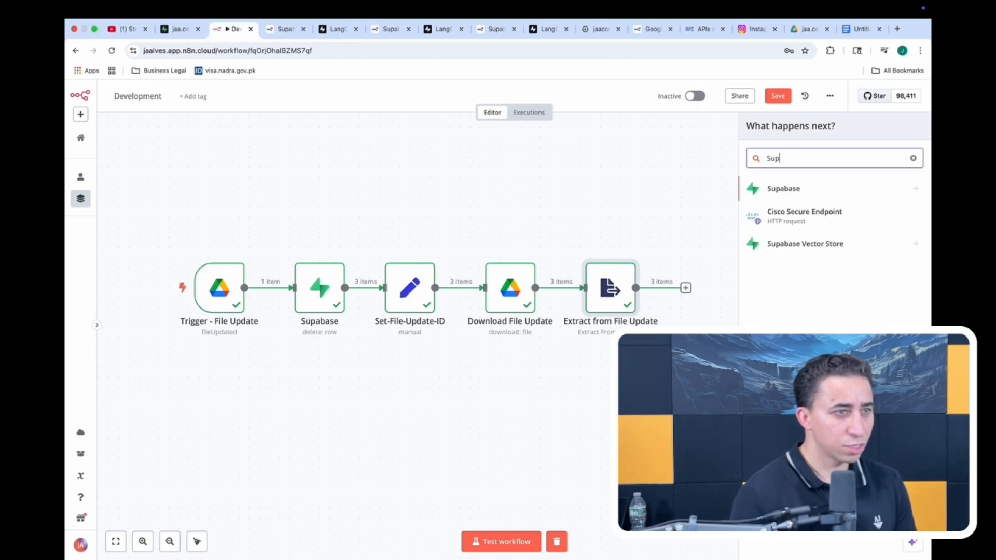
left_click(819, 242)
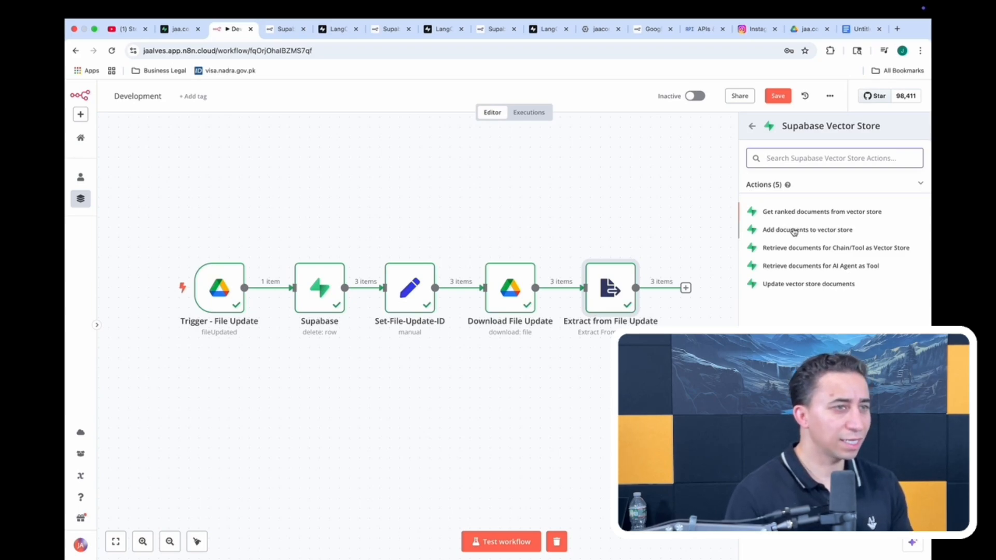
left_click(793, 231)
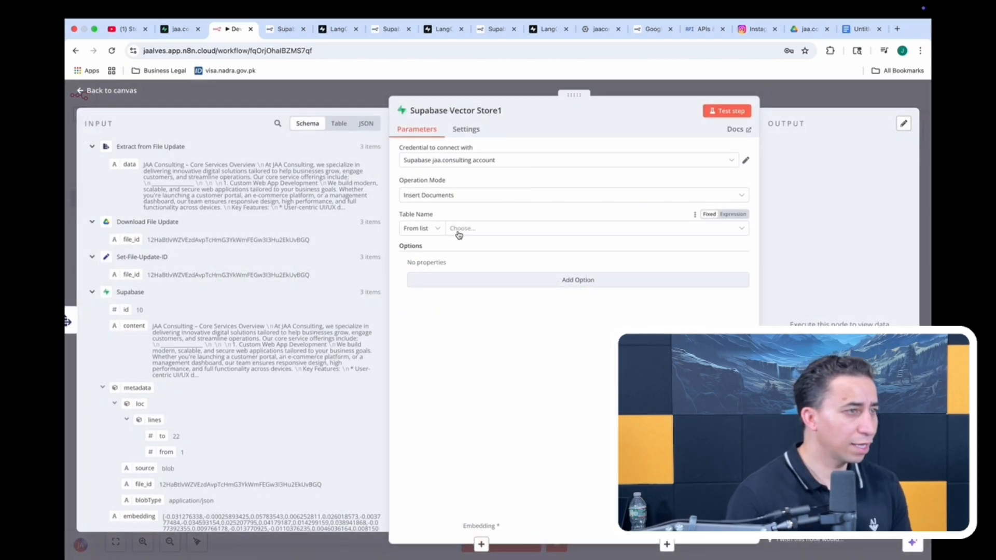
- Set the vector store's table to documents and add the Query Name option with match_documents
left_click(459, 232)
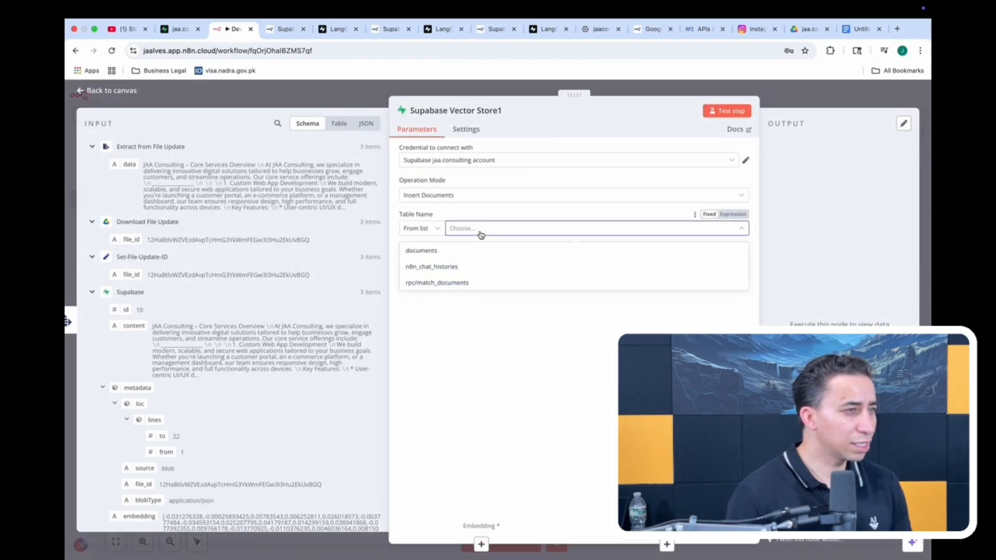
left_click(428, 252)
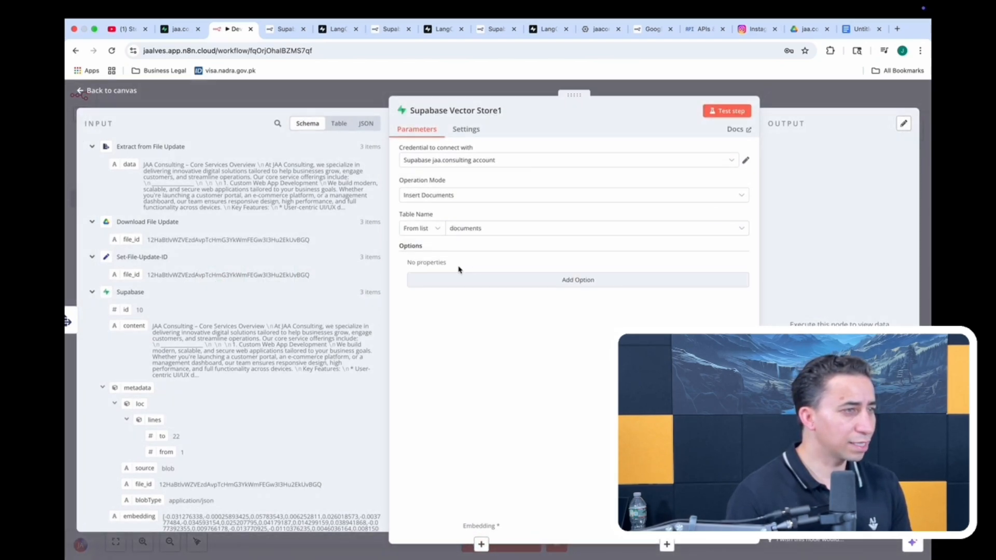
left_click(606, 287)
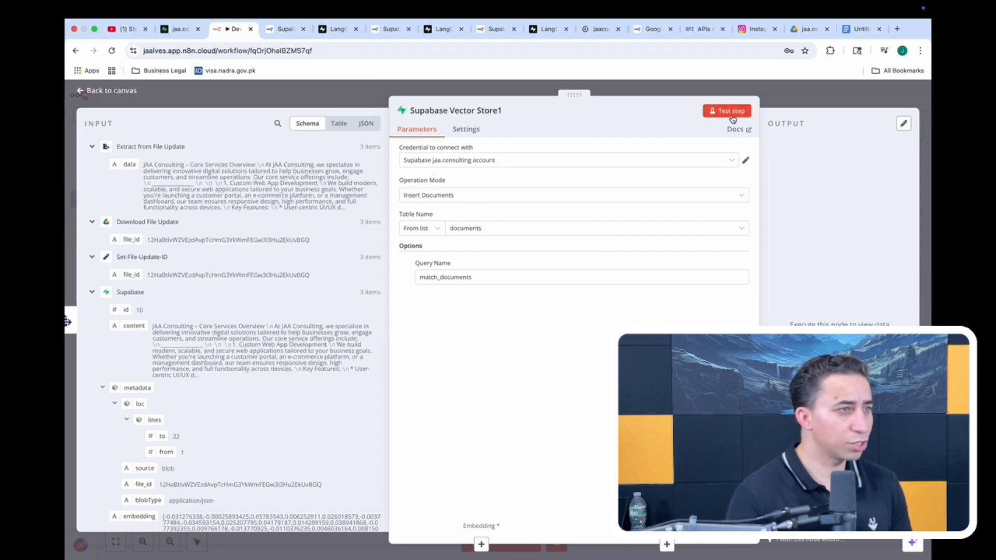
left_click(791, 102)
- Attach a Default Data Loader as the vector store's document input and add a Metadata property to it
left_click(747, 313)
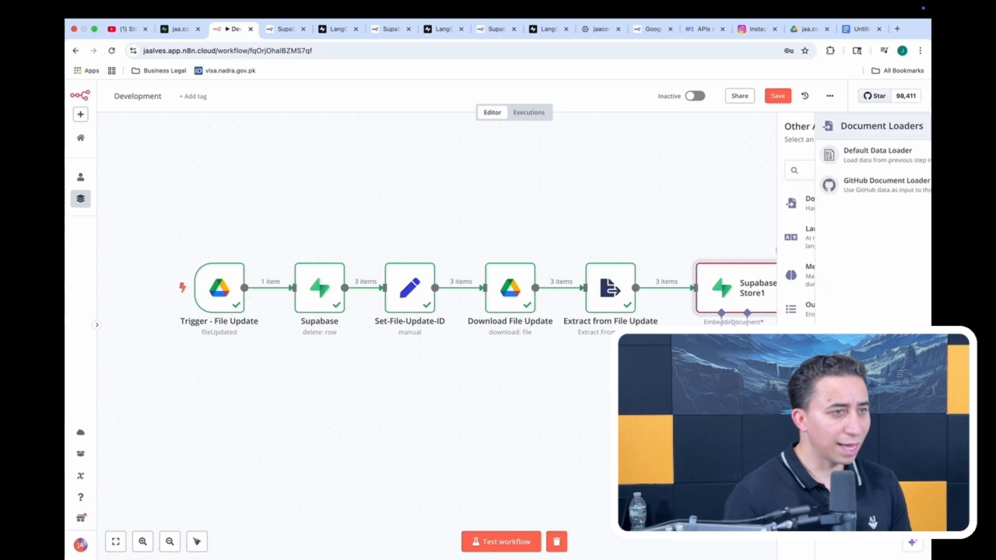
left_click(813, 158)
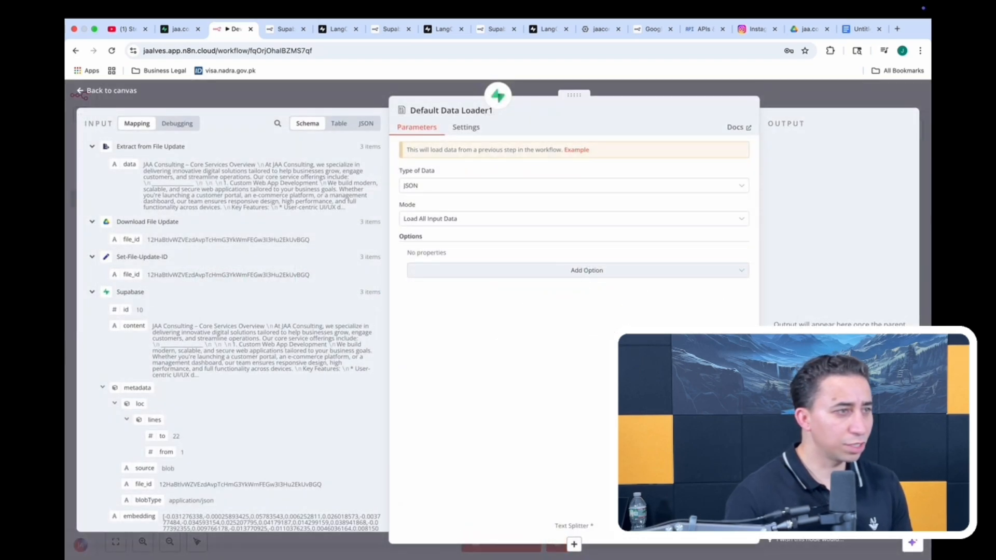
left_click(569, 272)
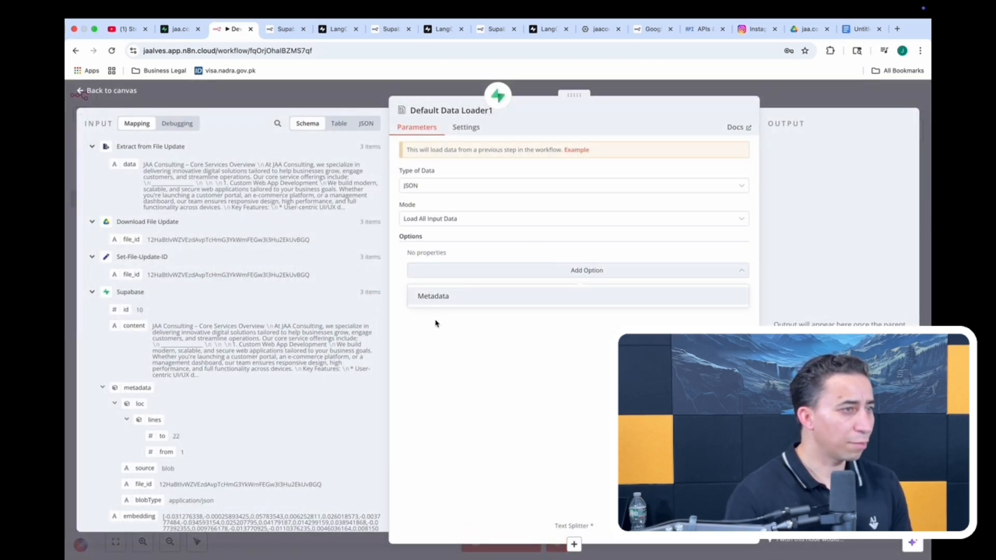
left_click(441, 302)
left_click(610, 290)
- Name the metadata property file_id, map its value to the file_id output of Set-File-Update-ID, and save the workflow
left_click(459, 285)
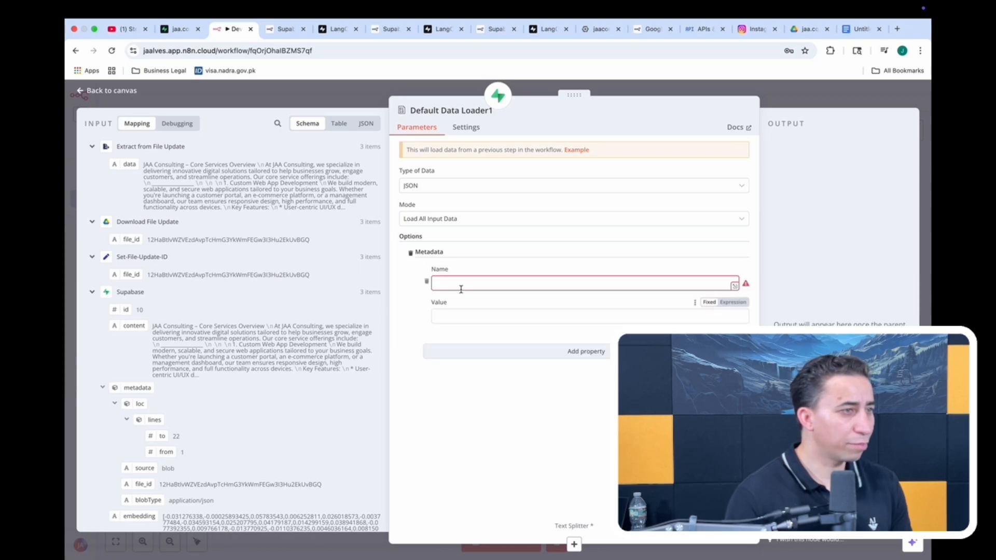
type("fil")
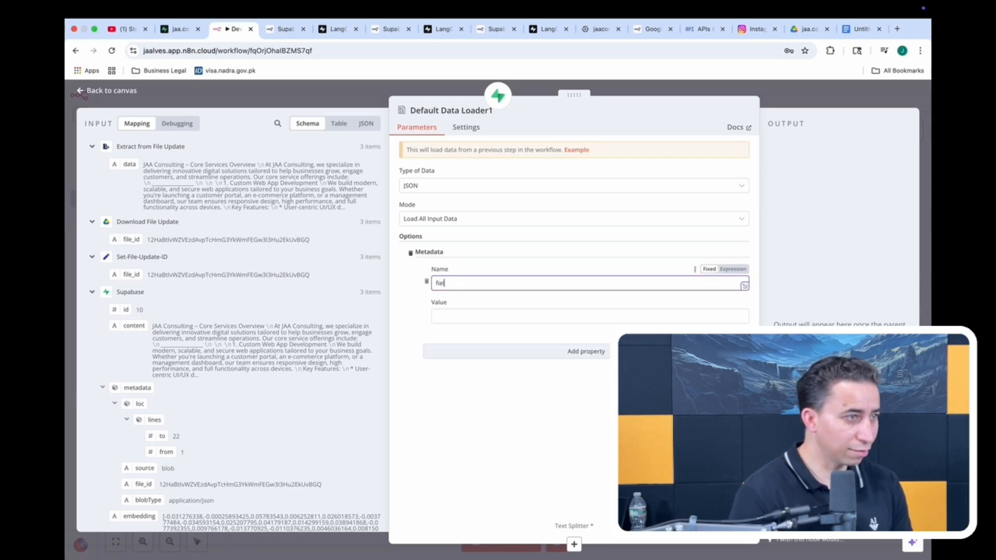
type("e_")
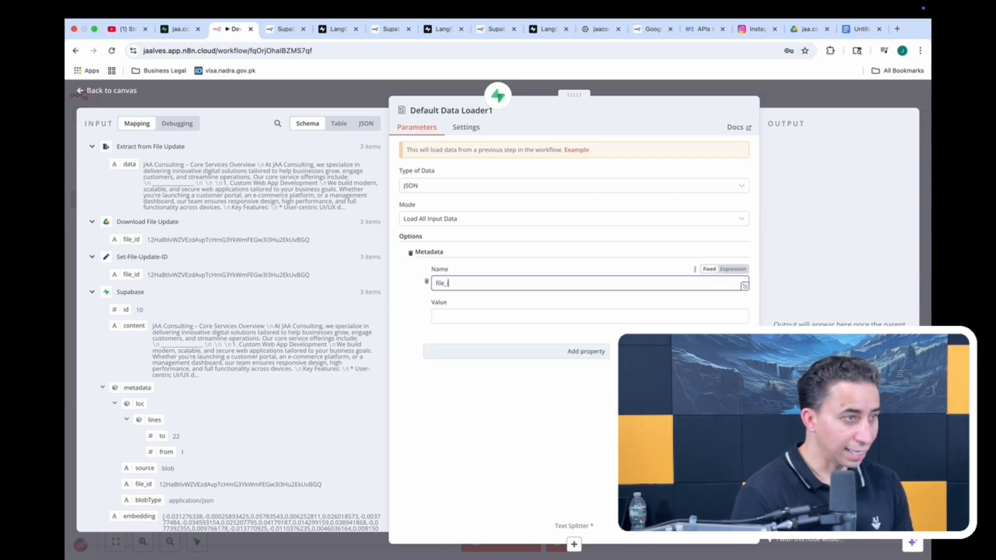
type("id")
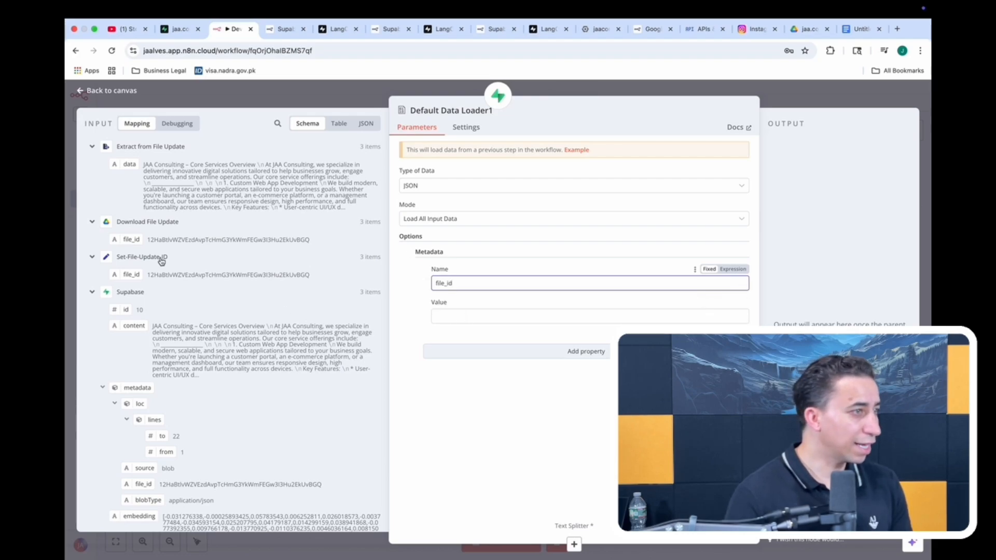
left_click_drag(127, 274, 508, 318)
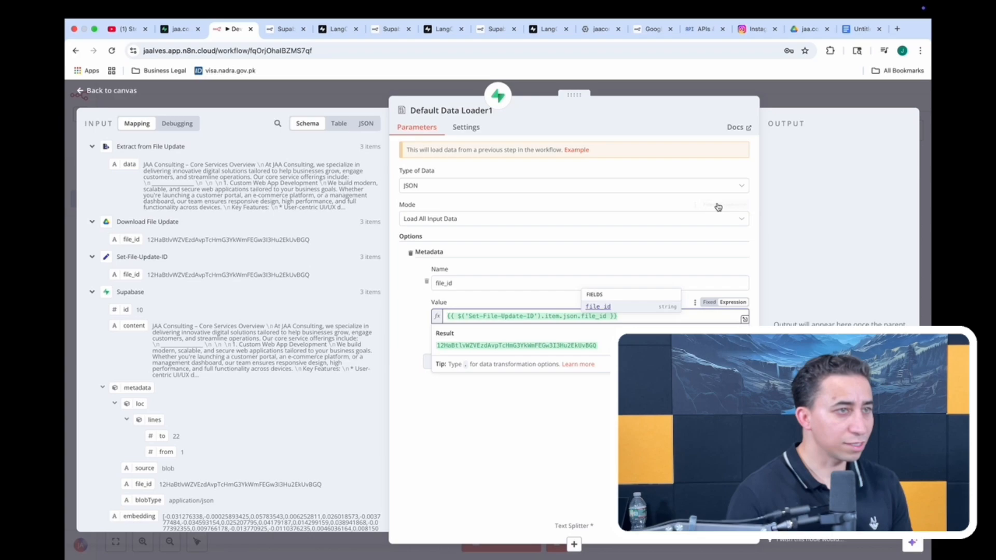
left_click(783, 99)
left_click(781, 97)
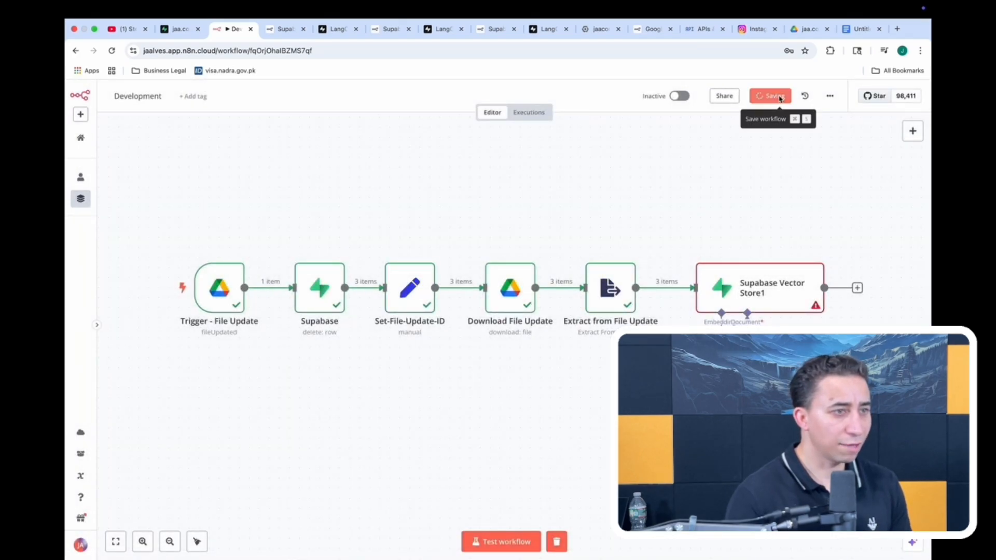
- Attach an Embeddings OpenAI node to the new Supabase Vector Store's embedding input and save the workflow
left_click(721, 345)
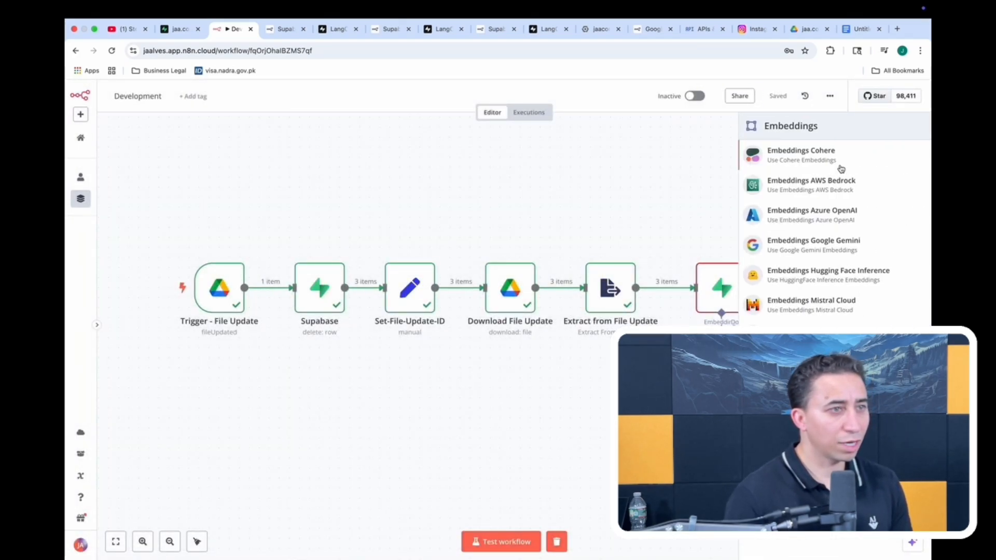
left_click(794, 366)
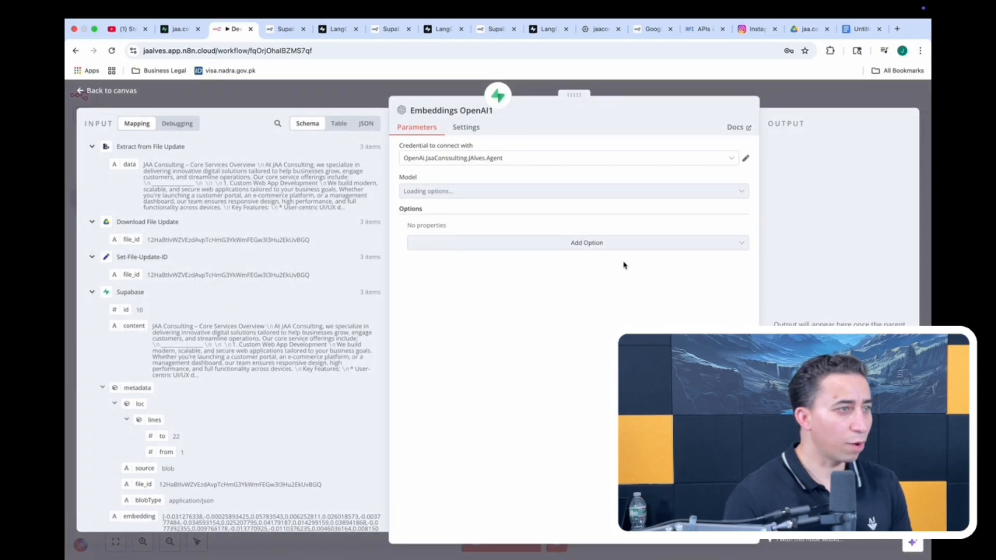
left_click(719, 95)
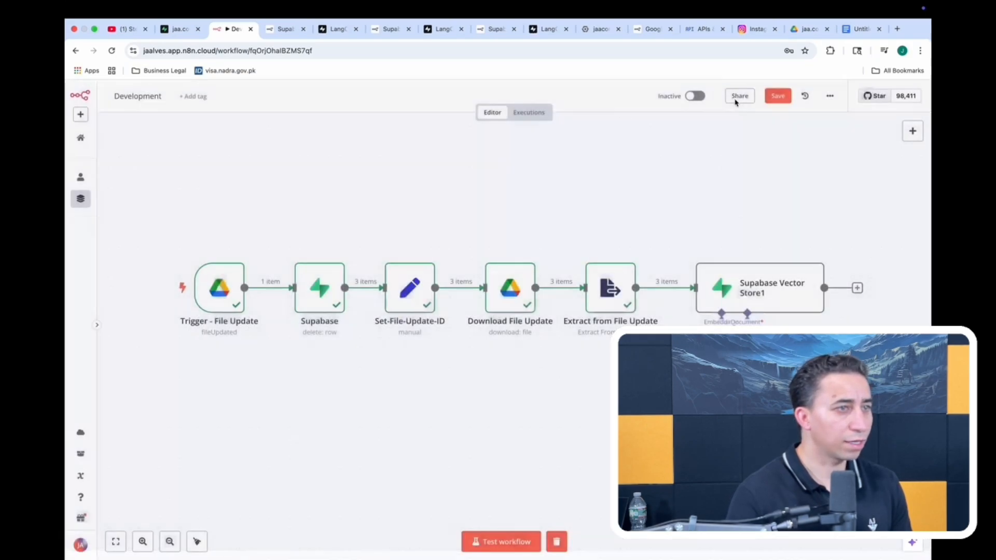
left_click(782, 97)
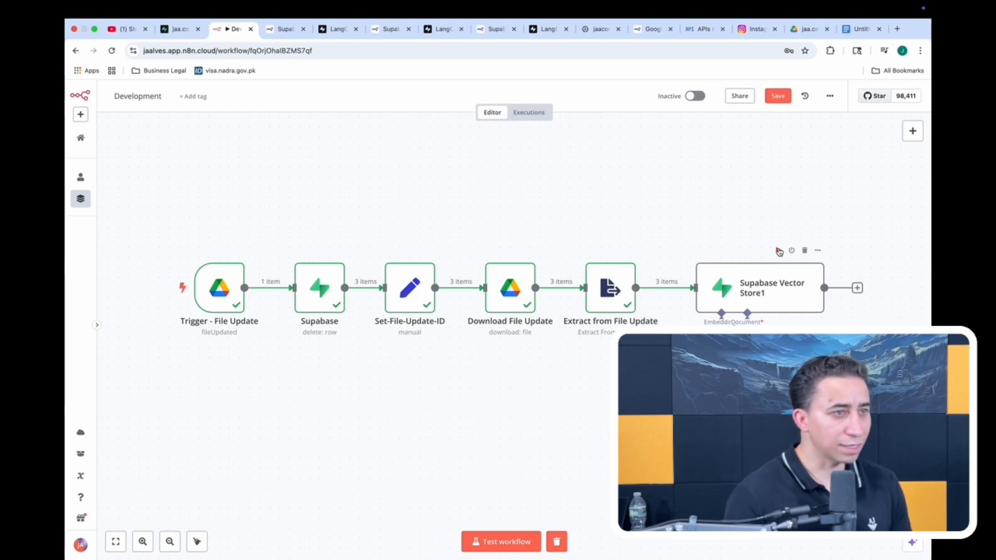
- Attach a Recursive Character Text Splitter to the vector store's data loader and run the Supabase Vector Store node
left_click(779, 251)
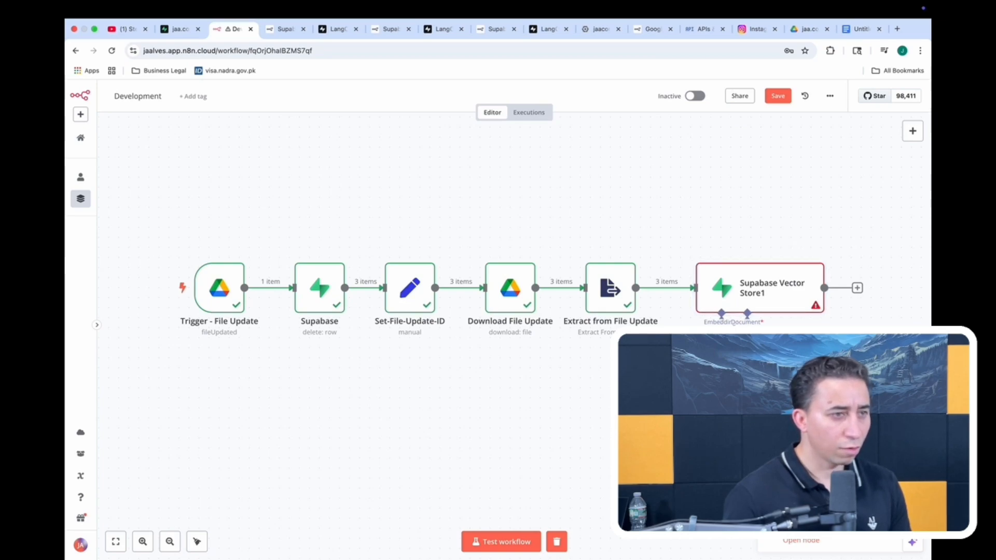
left_click(827, 187)
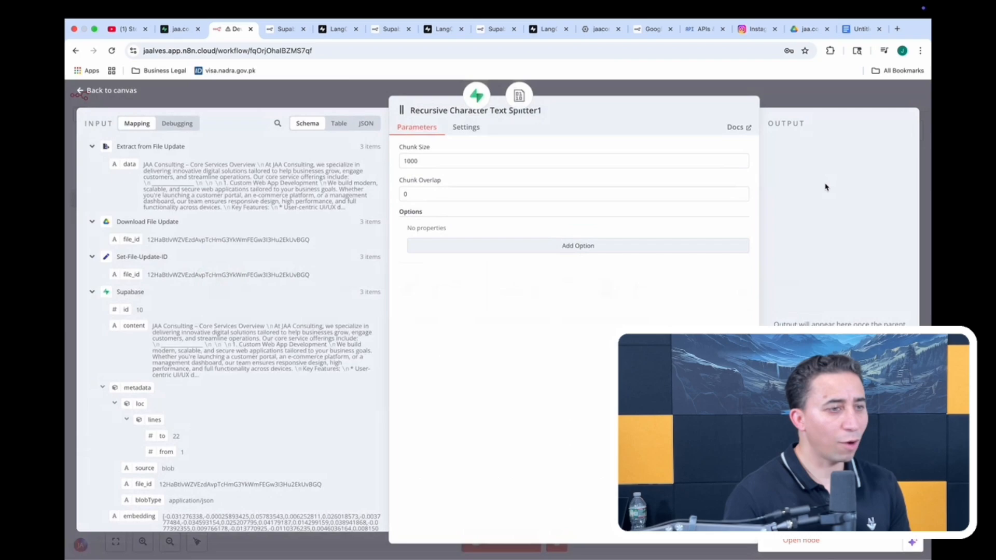
left_click(651, 88)
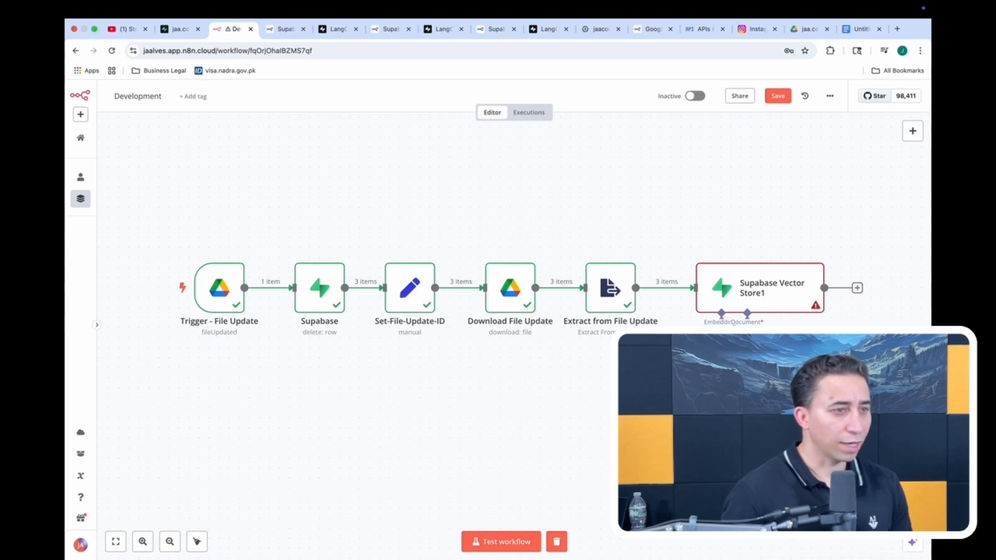
left_click(777, 251)
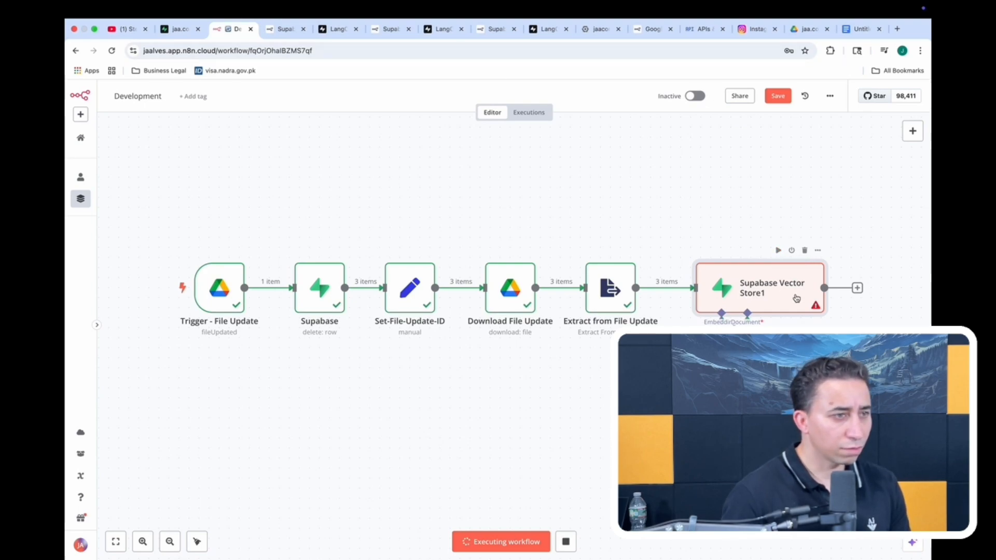
- Examine the rows stored in the Supabase documents table and return to the n8n workflow
left_click(179, 29)
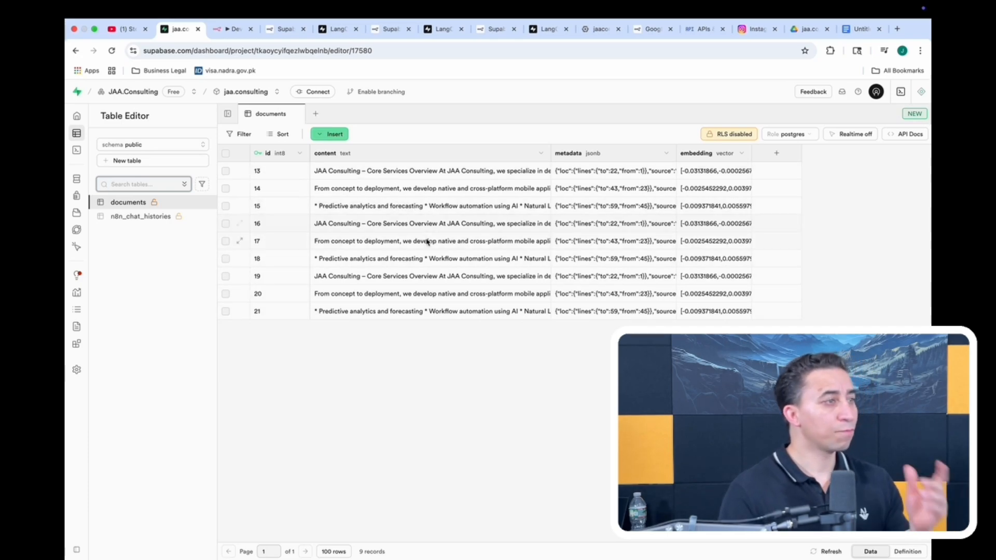
left_click(130, 29)
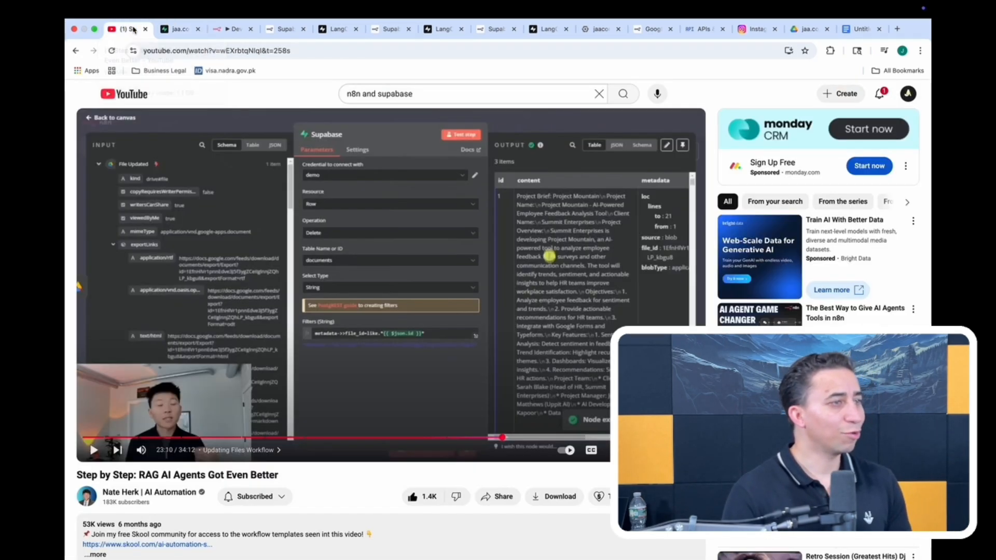
left_click(189, 29)
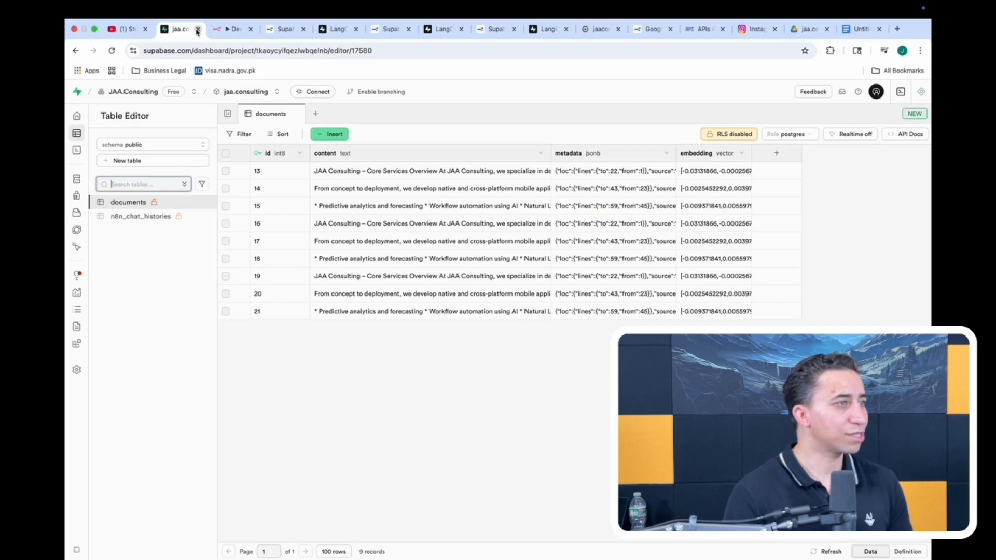
left_click(231, 29)
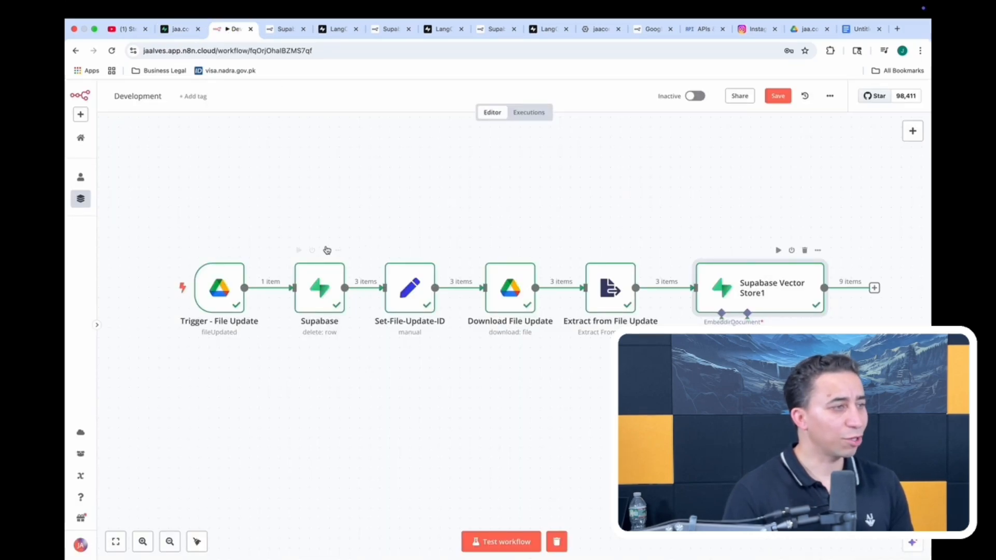
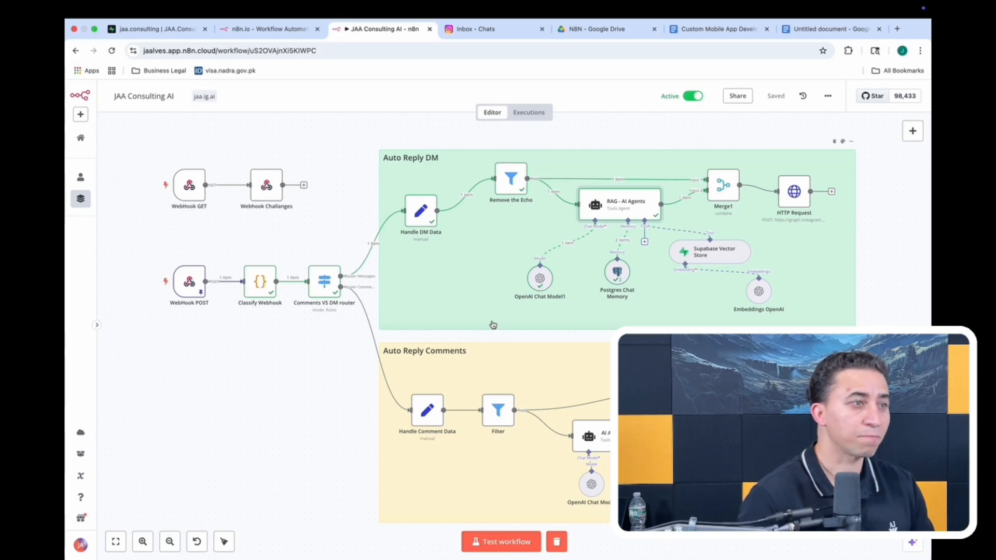
- Switch to Supabase and examine the content currently stored in the documents table
left_click(268, 28)
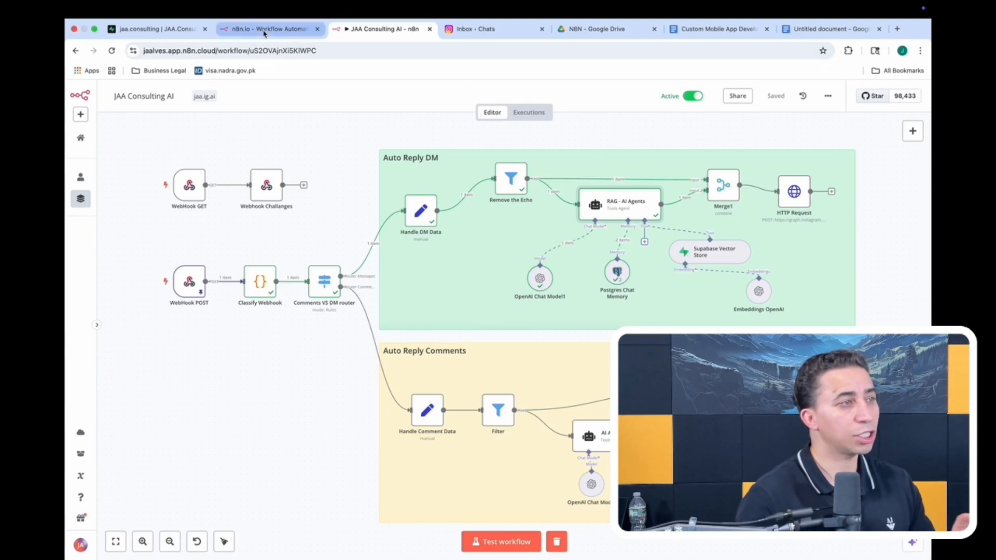
left_click(196, 32)
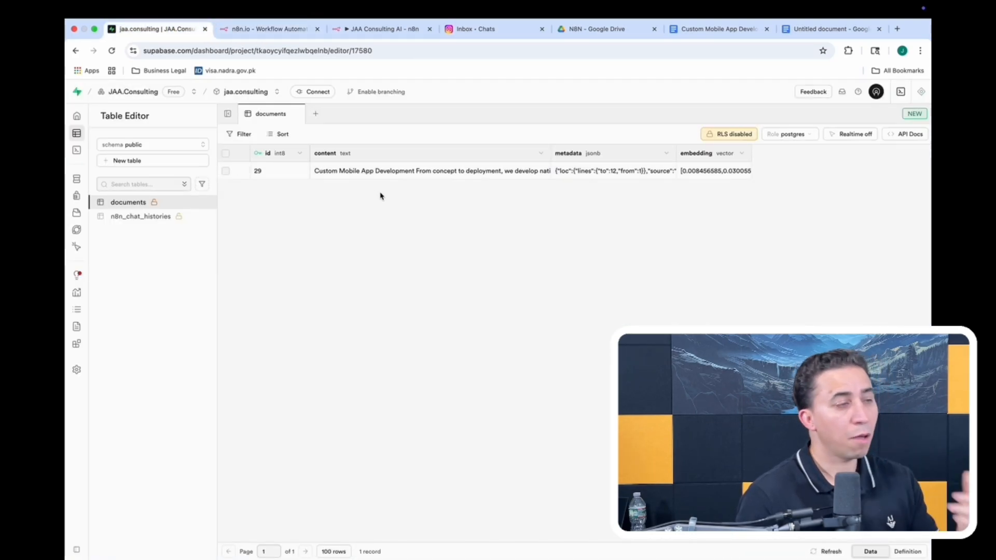
- Switch to the Instagram chat with JAA Consulting and send "I would like to know if JAA Consulting provide web app development service?"
left_click(487, 30)
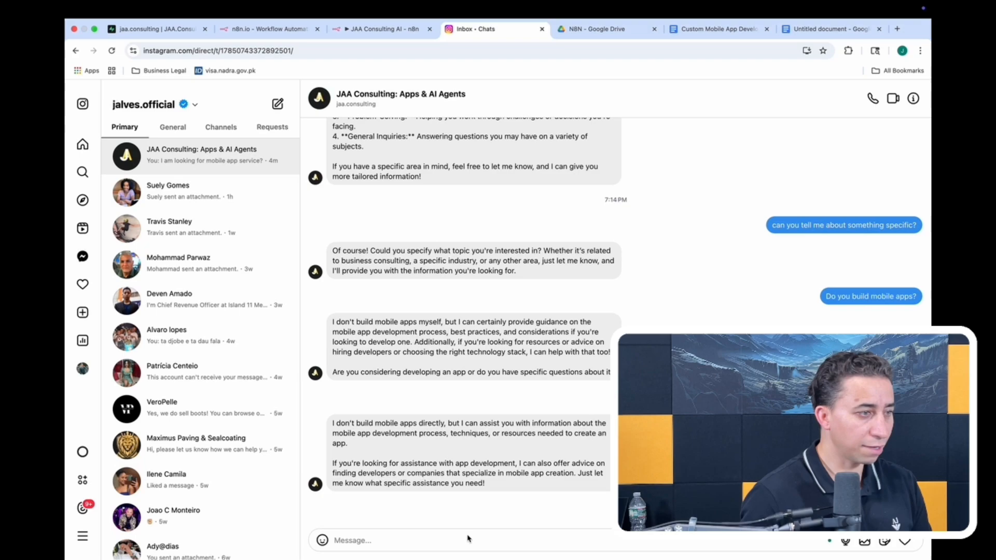
left_click(363, 536)
type("I")
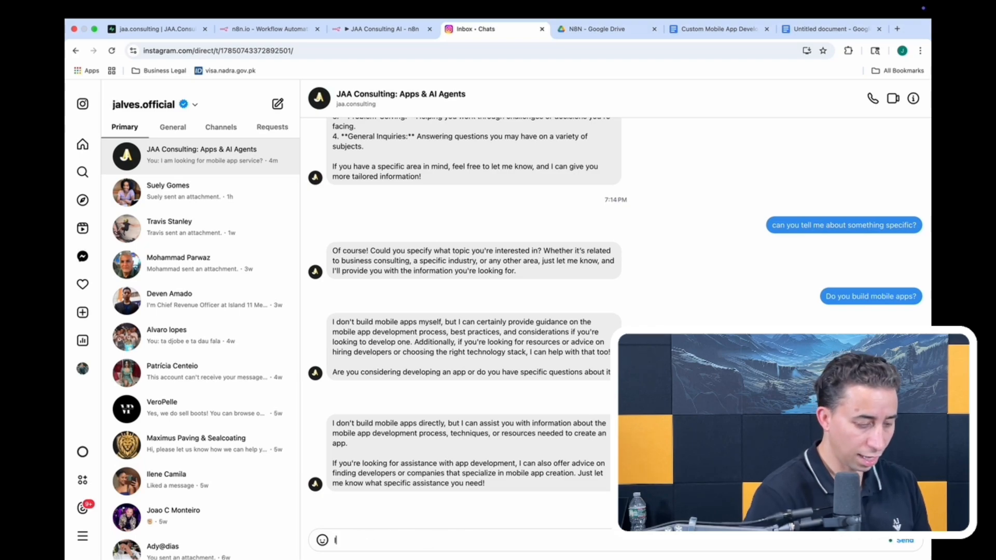
type(" would ")
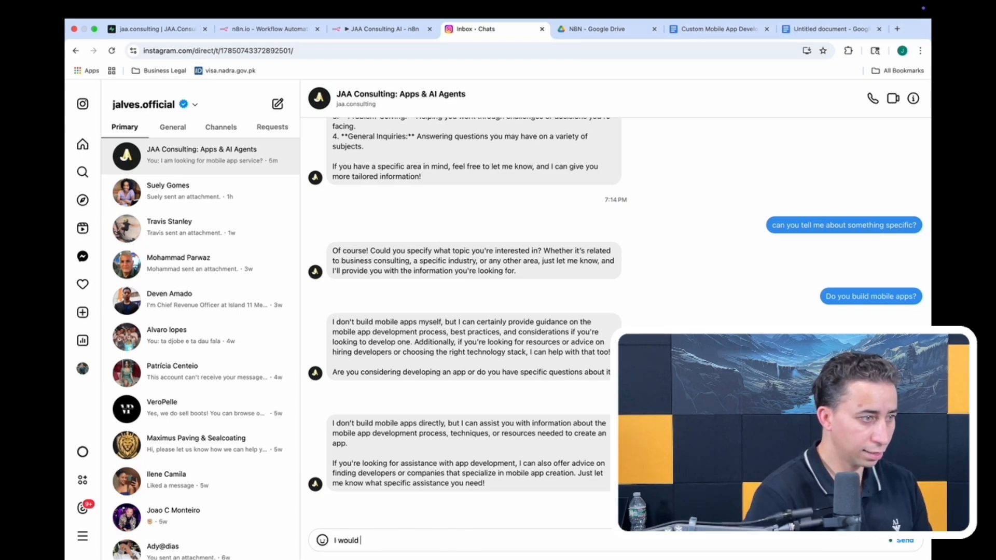
type("lik")
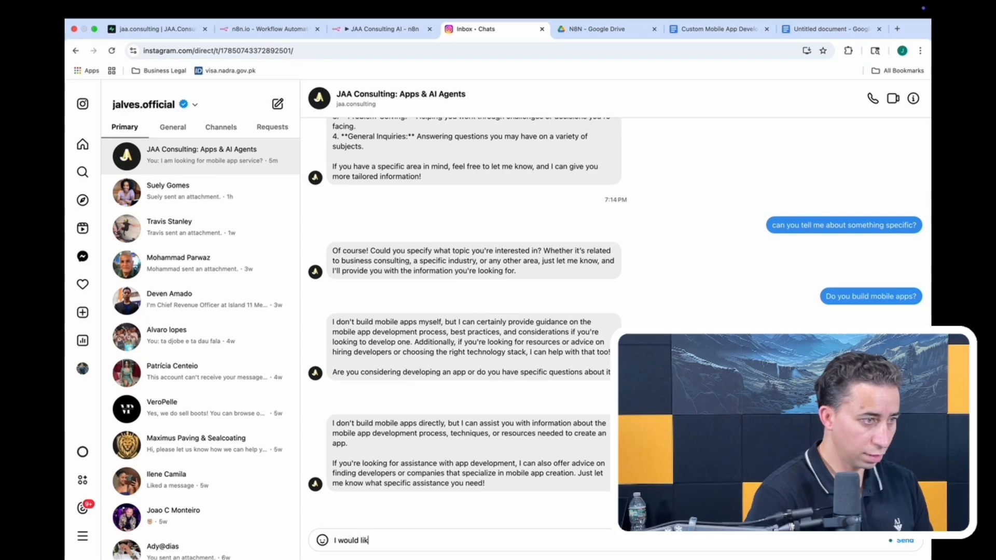
type("e to know")
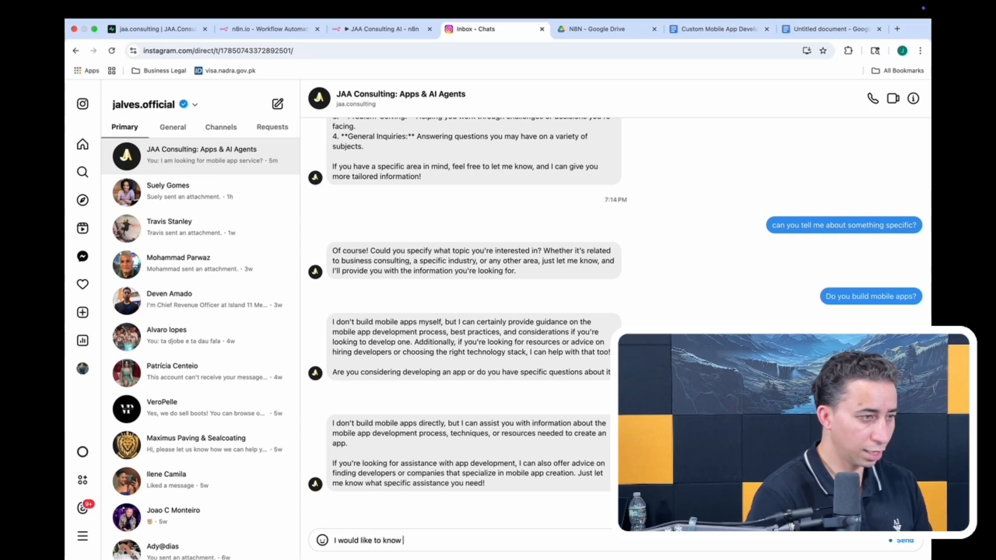
type(" if JAA Consul")
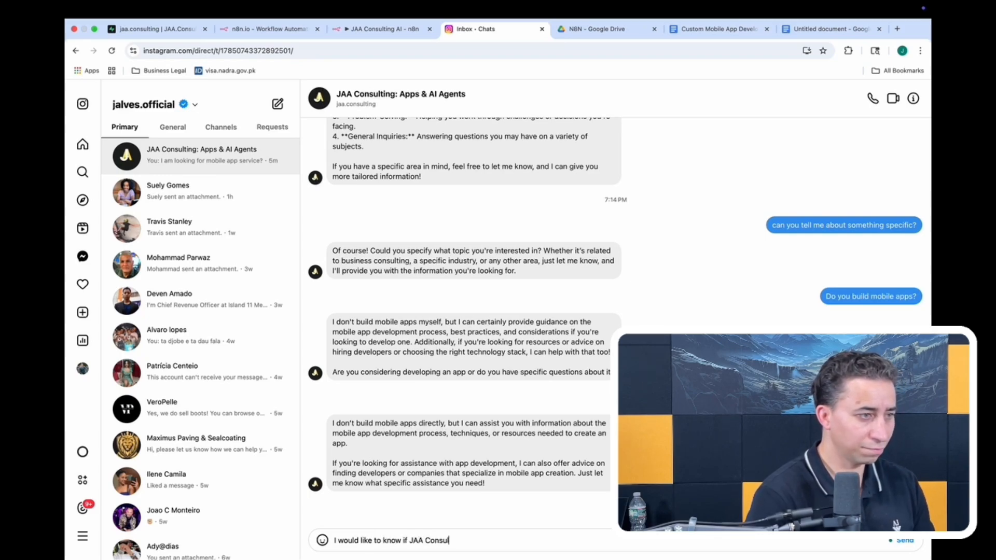
type("ting provide web")
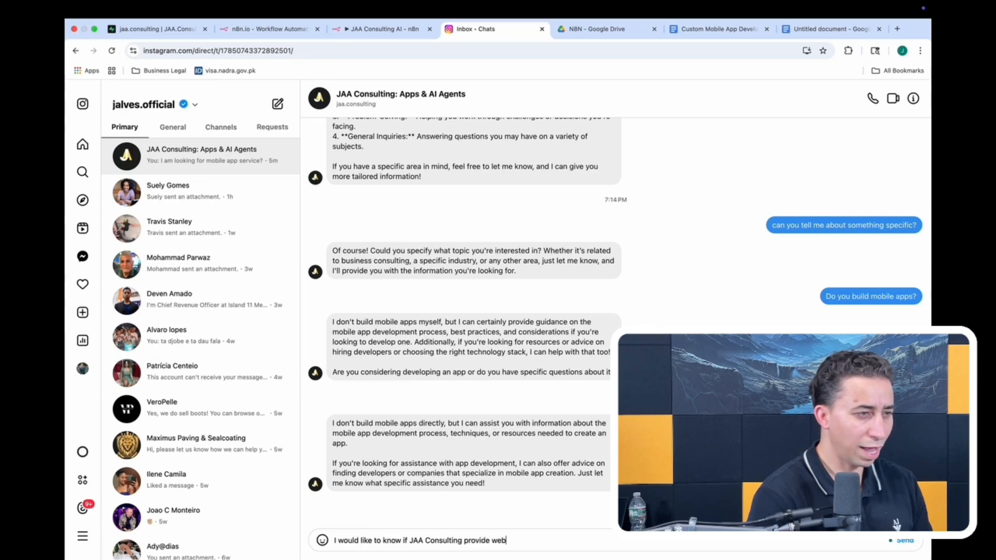
type(" app developm")
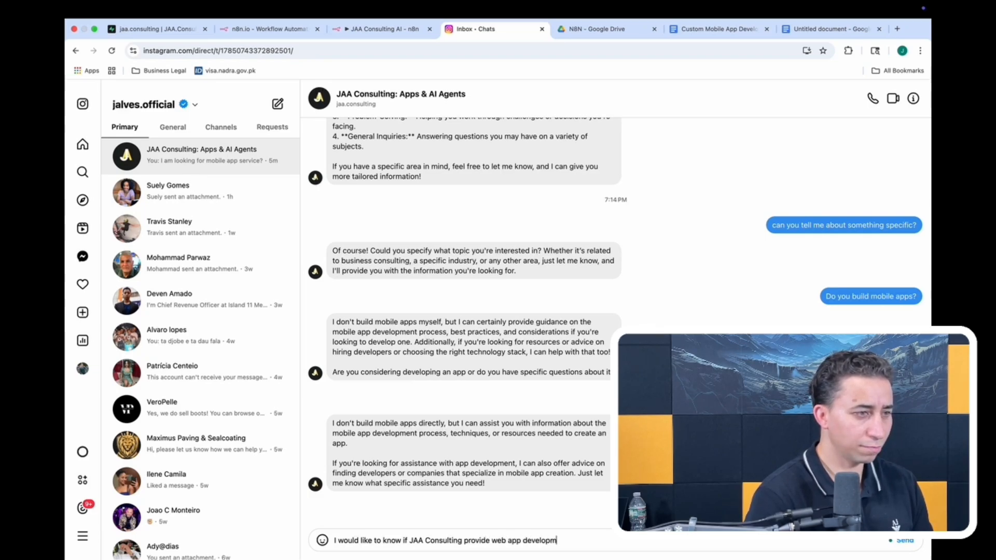
type("ent service?")
key("Return")
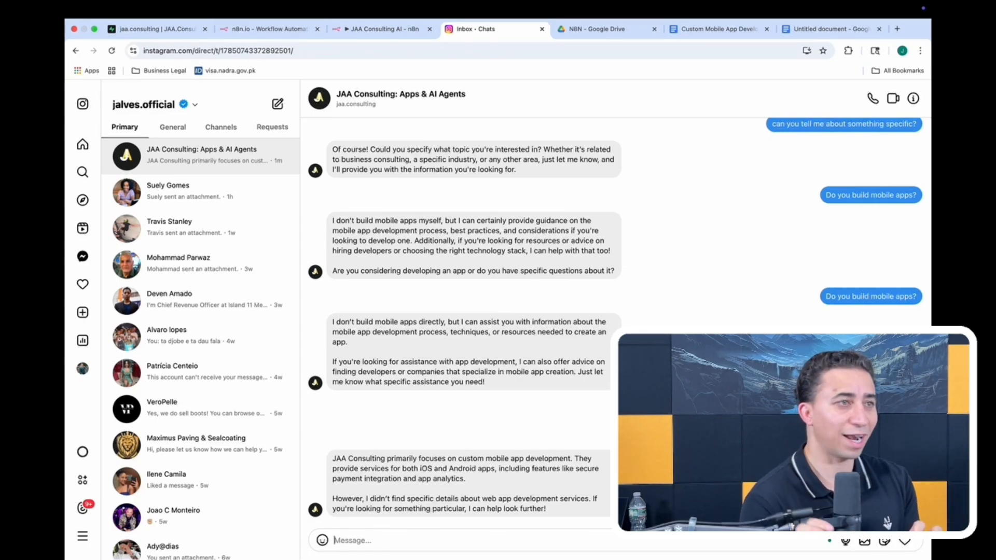
- Open the JAA Consulting – Core Services Overview document from the N8N Drive folder and copy its Custom Web App Development section
left_click(611, 31)
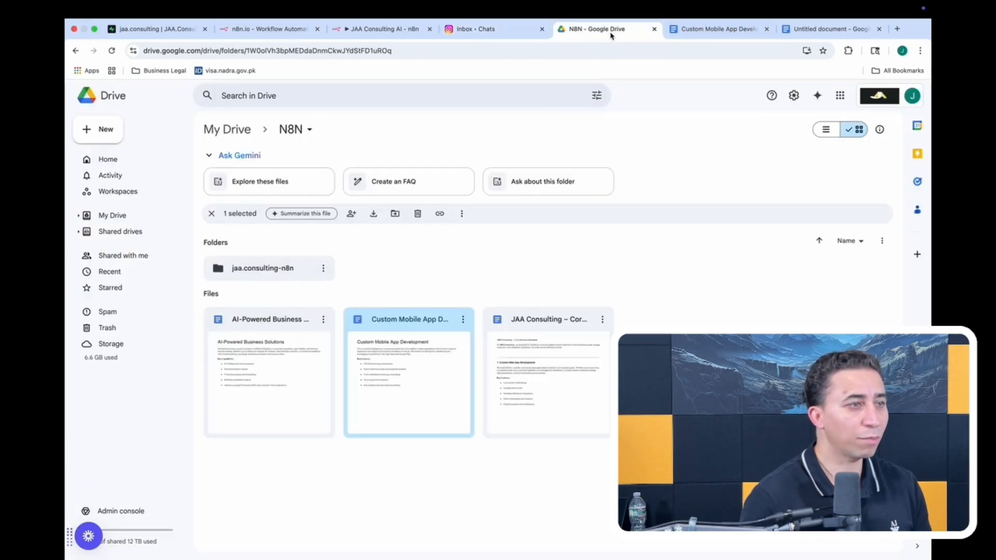
mouse_move(560, 345)
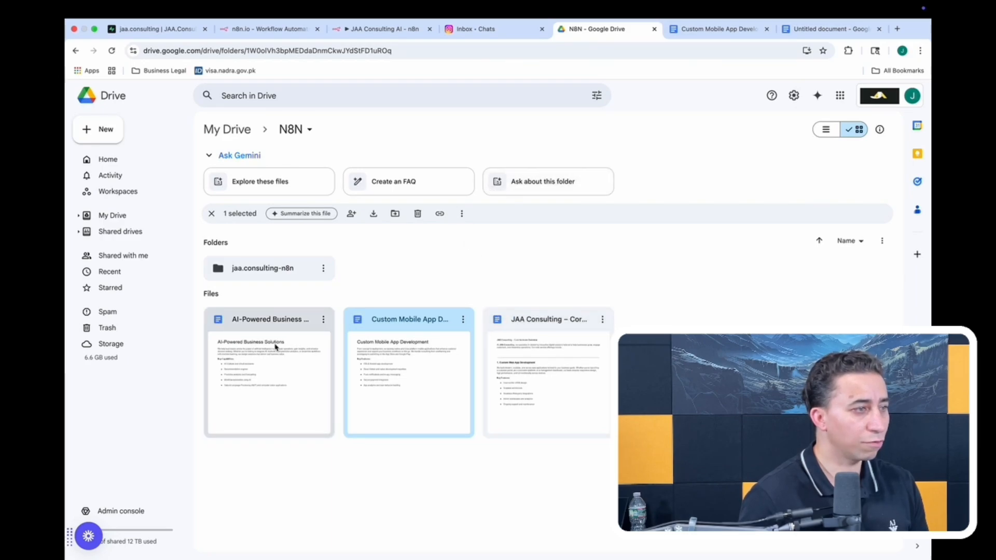
double_click(547, 348)
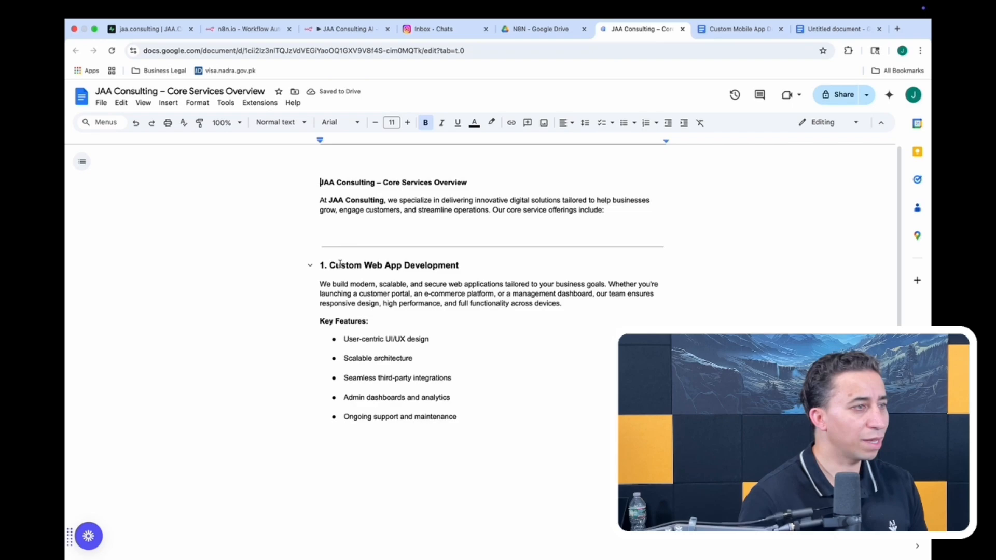
left_click_drag(318, 264, 573, 456)
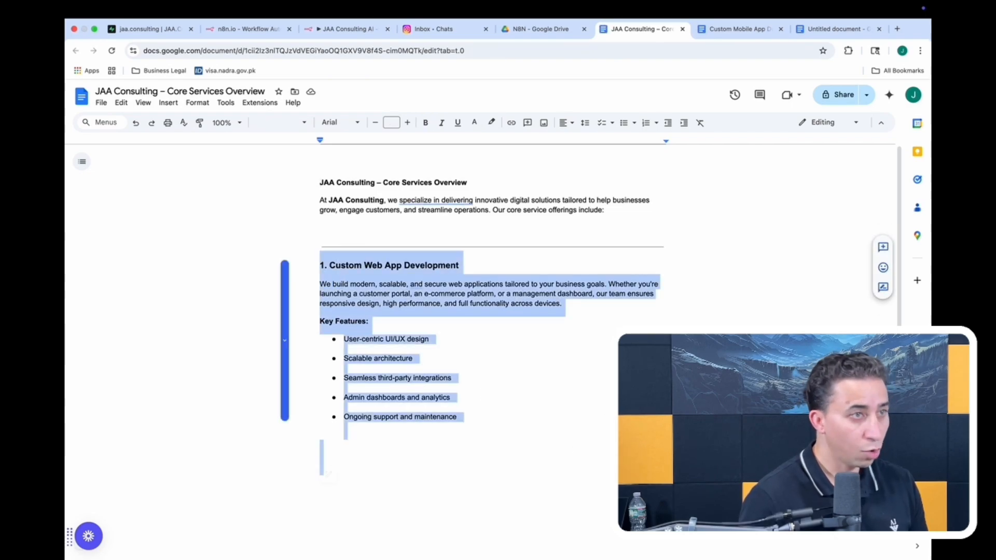
- Paste the Custom Web App Development section below the last key feature of Custom Mobile App Development in the Untitled document
left_click(827, 30)
left_click(568, 367)
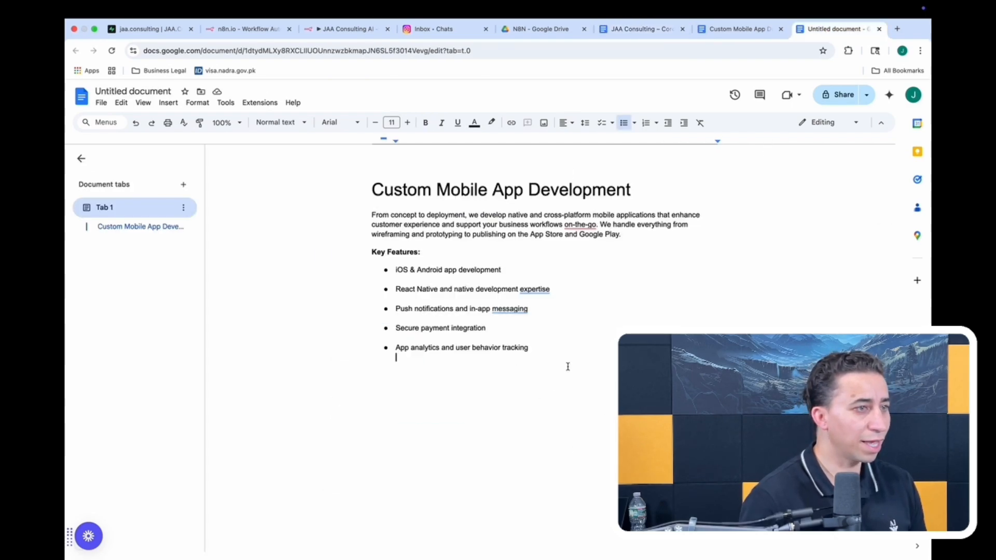
left_click(565, 348)
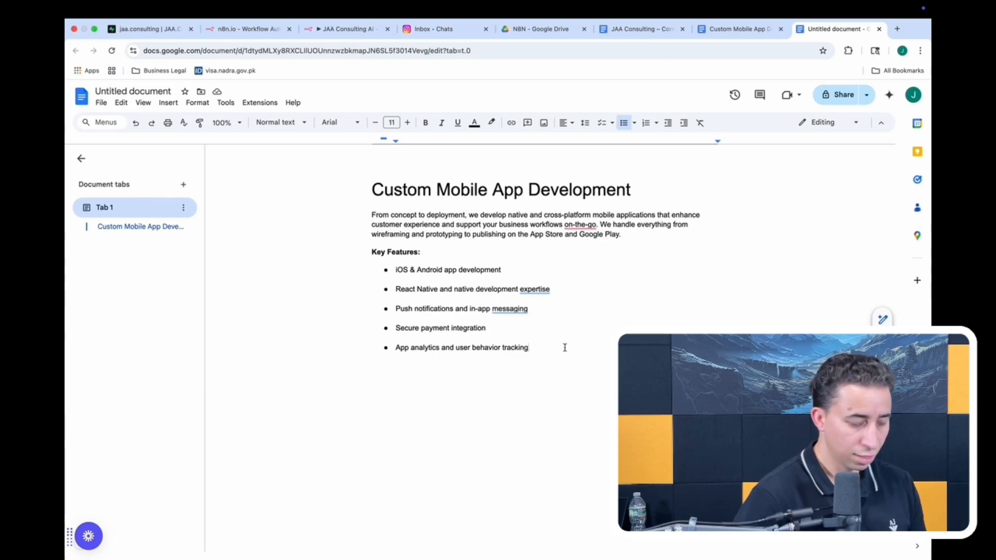
key("Return")
key("Return")
key("Return")
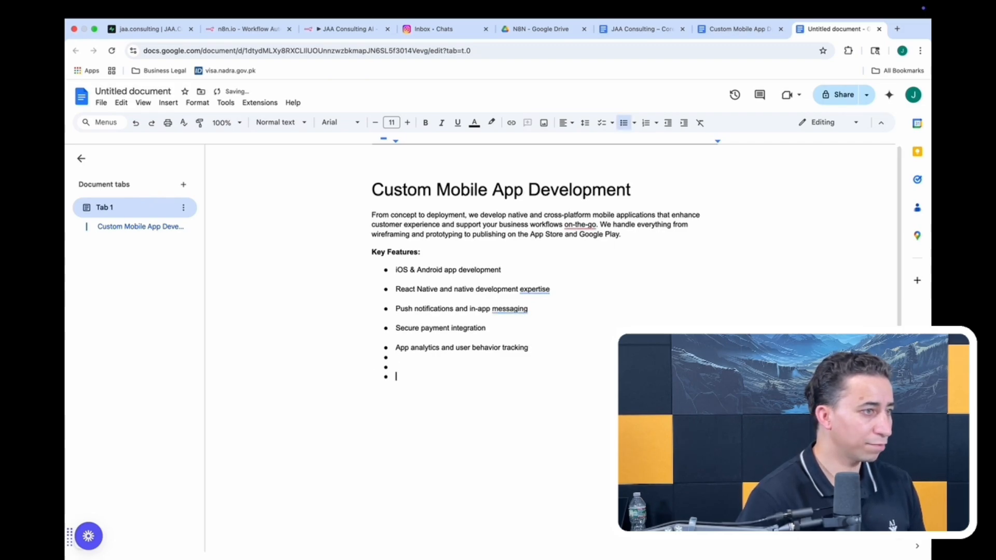
key("Return")
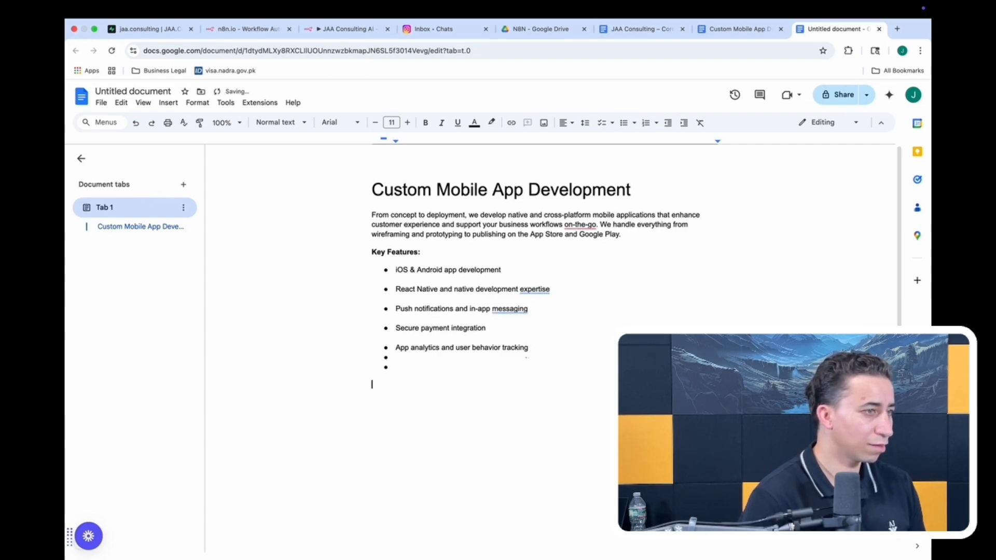
key("super+v")
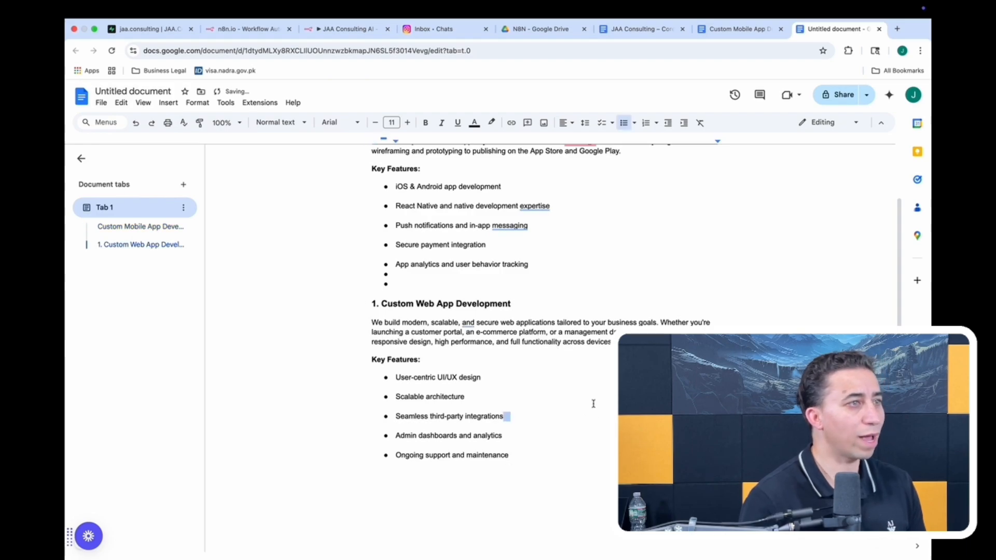
- Switch to n8n and examine the latest execution of the JAA.Consulting - Data FEED workflow
left_click(348, 31)
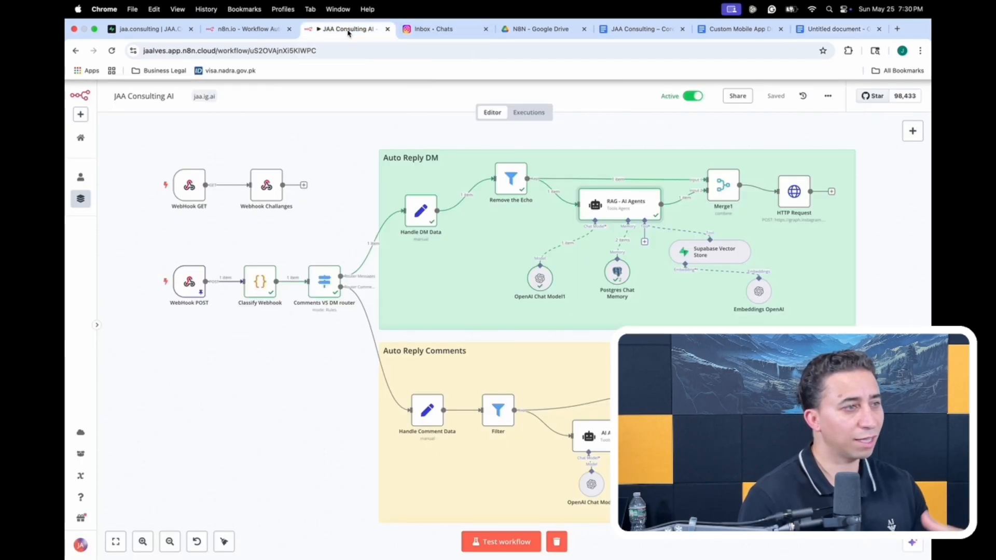
left_click(246, 29)
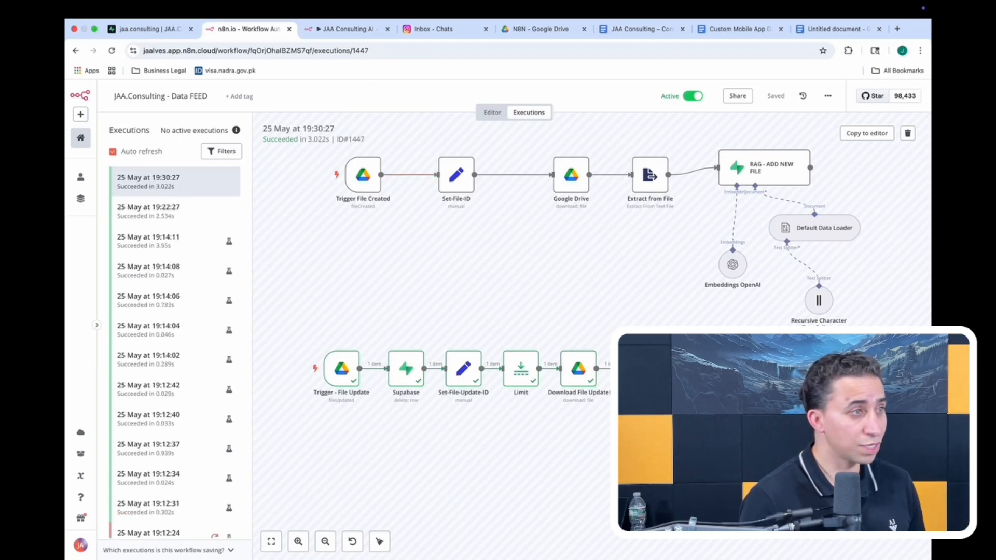
- Switch to Supabase and reload the documents table to check its rows for the updated document content
left_click(342, 29)
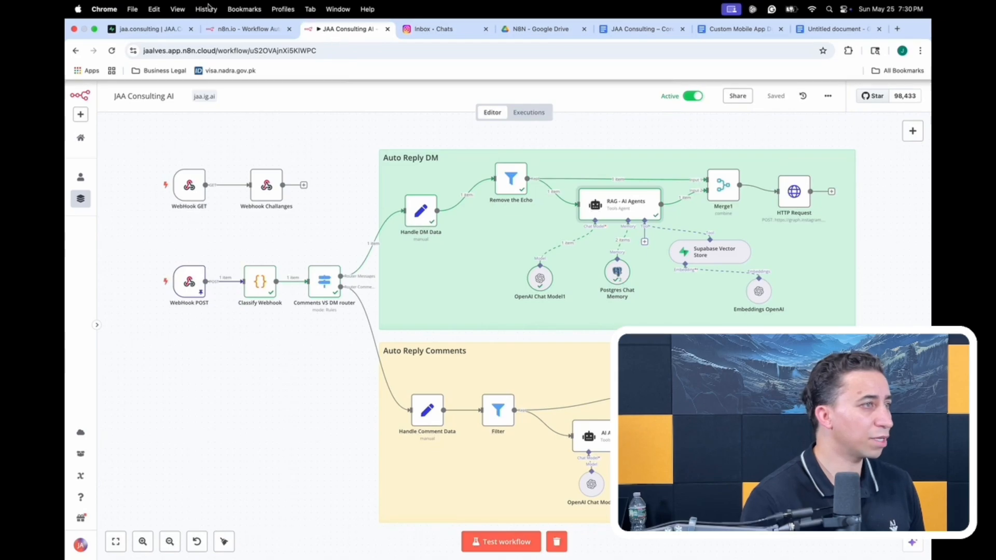
left_click(242, 29)
left_click(166, 32)
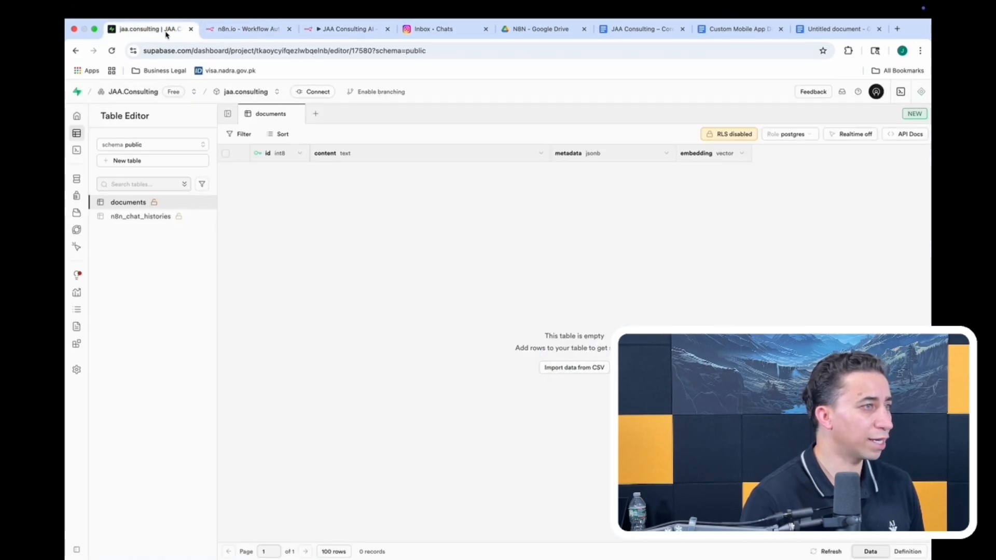
left_click(111, 51)
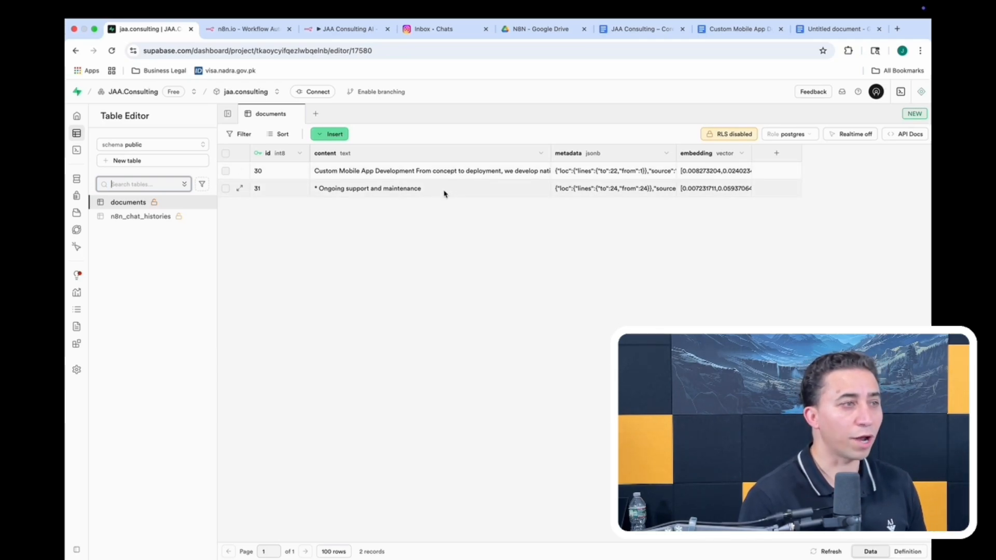
- Switch to the JAA Consulting Instagram chat and send "I just wanted to double check to see if JAA Consulting has any web app service available"
left_click(457, 30)
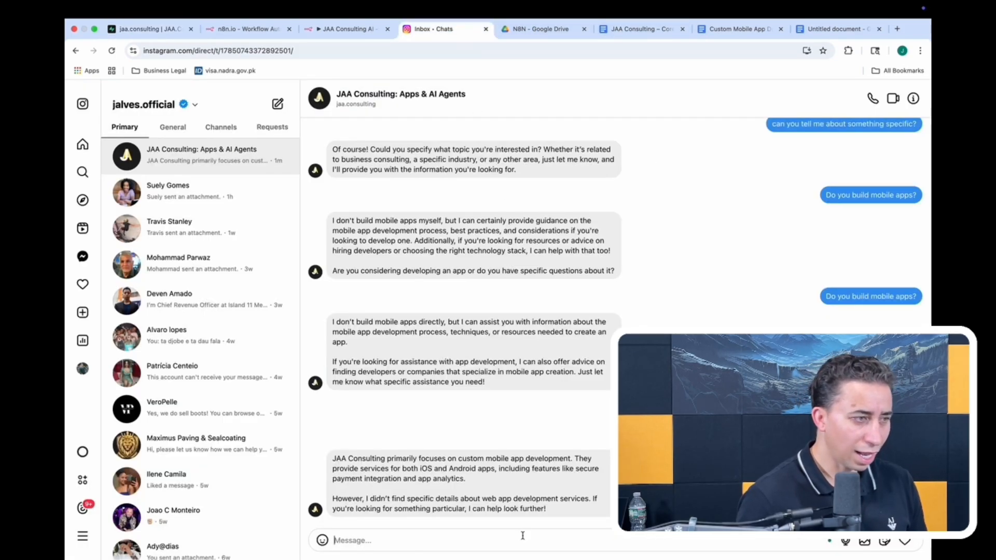
type("I jus")
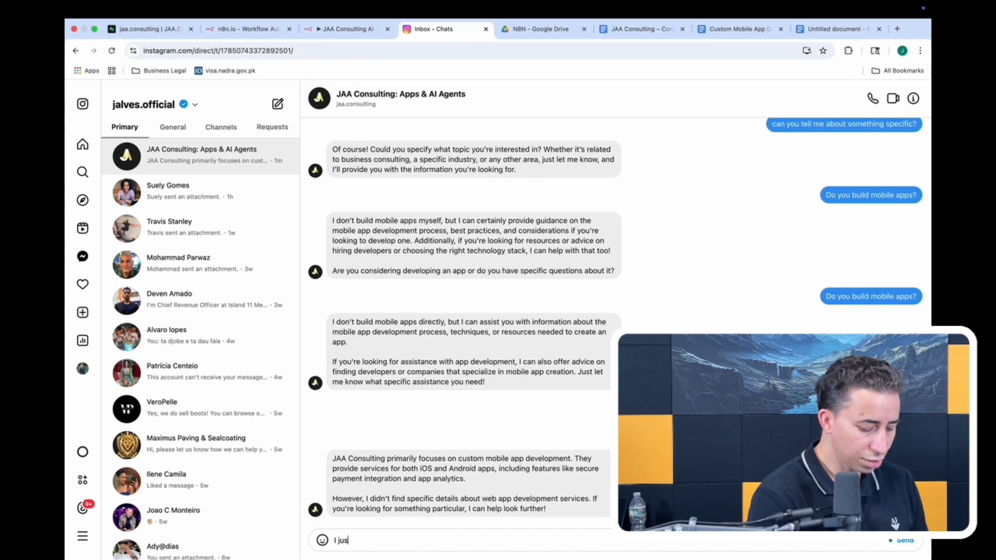
type("t wanted to dou")
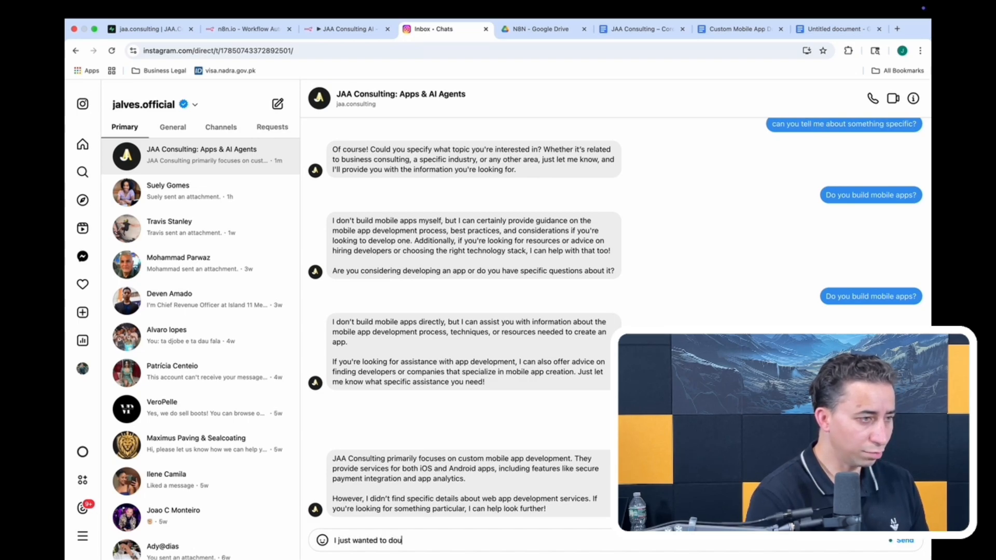
type("ble check o")
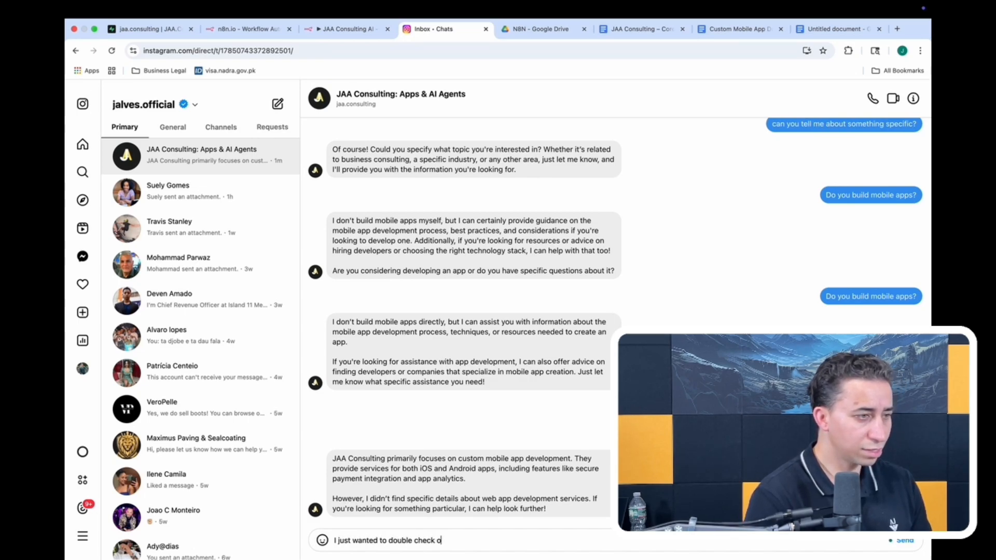
type("t i")
key("BackSpace")
key("BackSpace")
type("to see if")
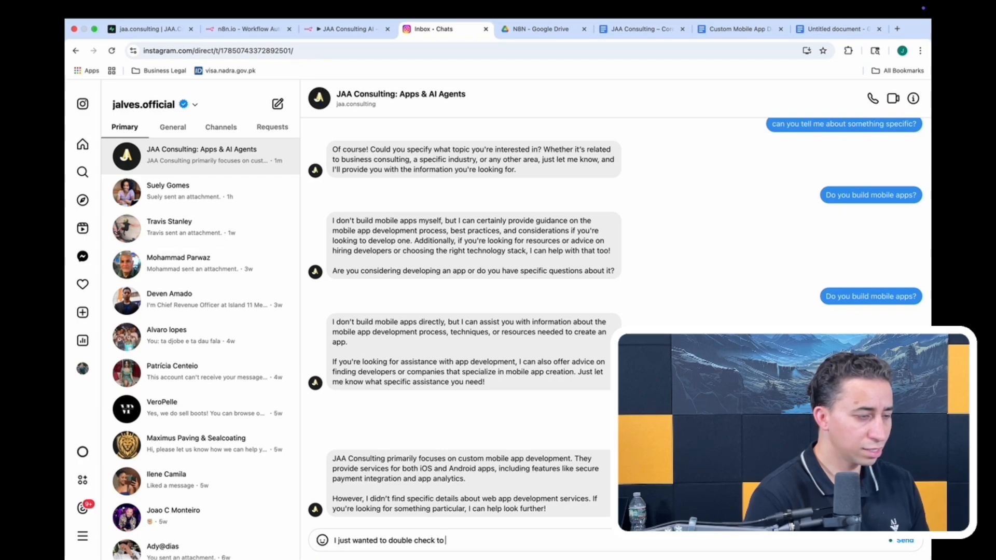
type(" JAAC")
key("BackSpace")
key("BackSpace")
key("BackSpace")
key("BackSpace")
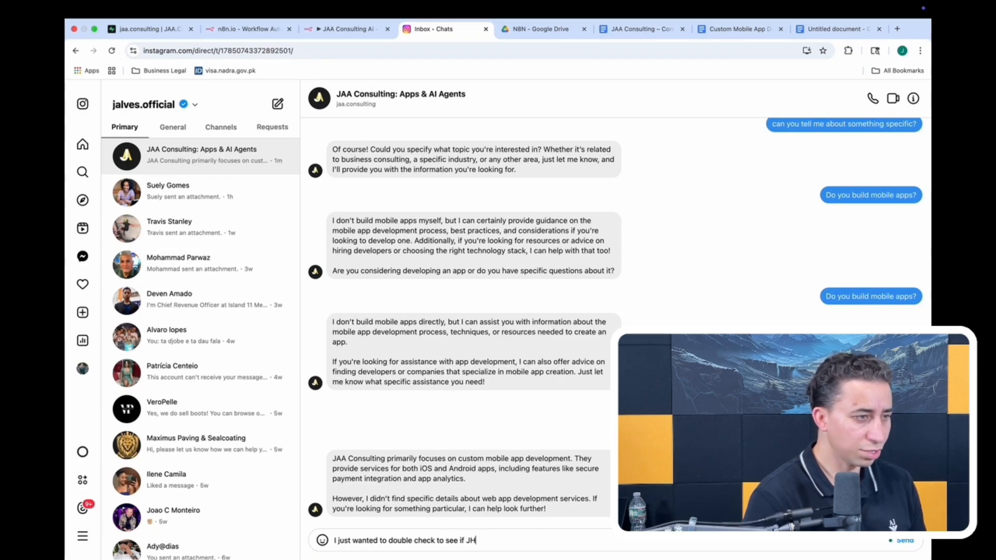
type("d")
key("BackSpace")
type("JAA ")
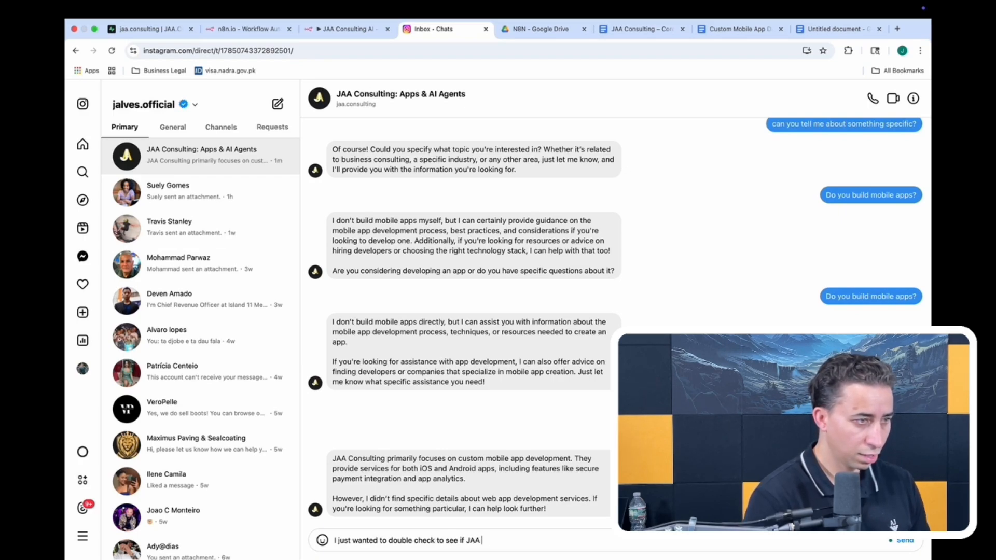
type("Consulting ha")
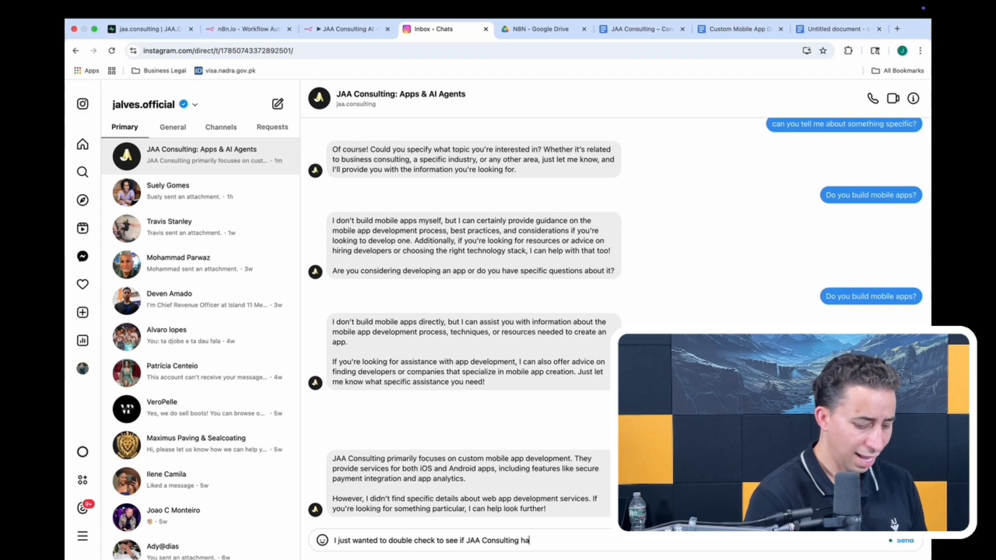
type("s any web ")
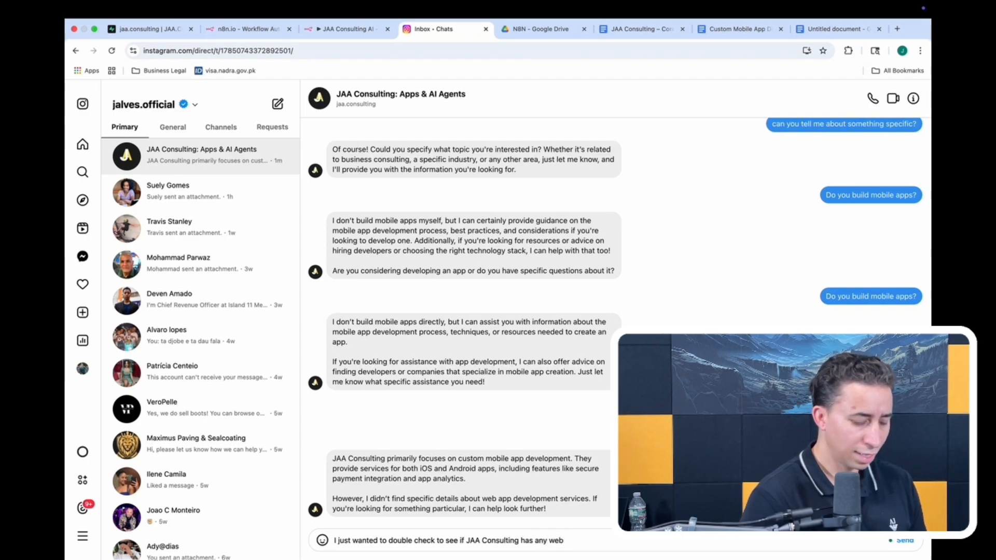
type("app service ab")
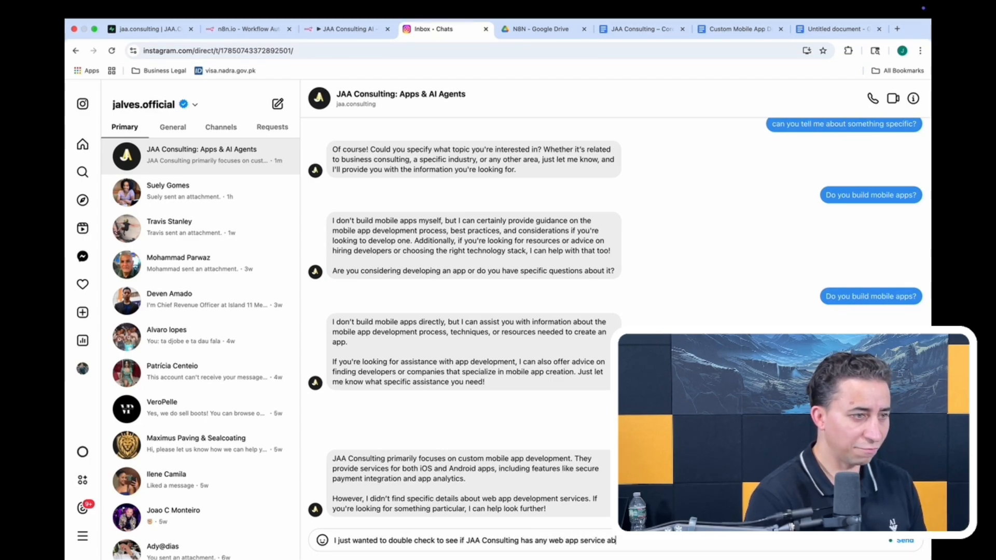
type("o")
key("BackSpace")
key("BackSpace")
type("va")
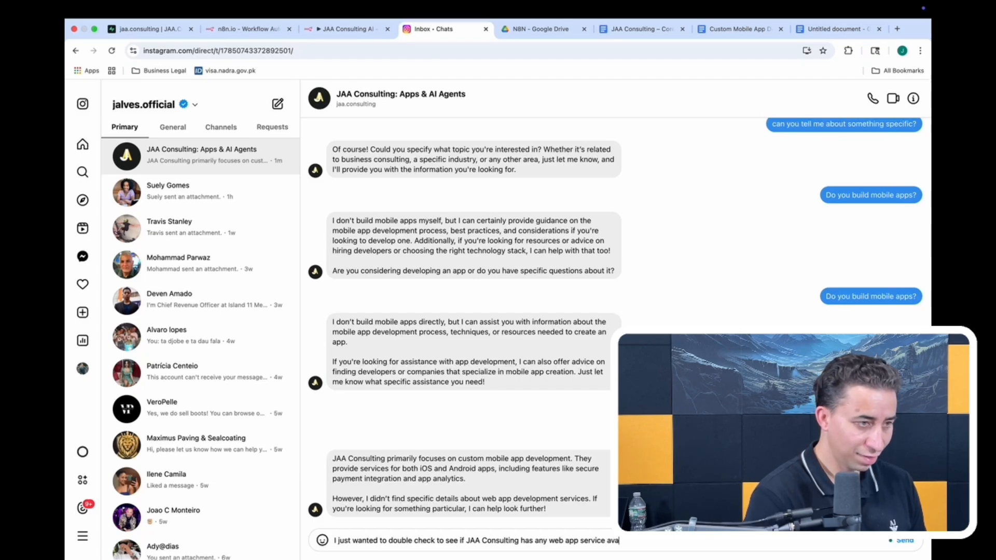
type("ilab")
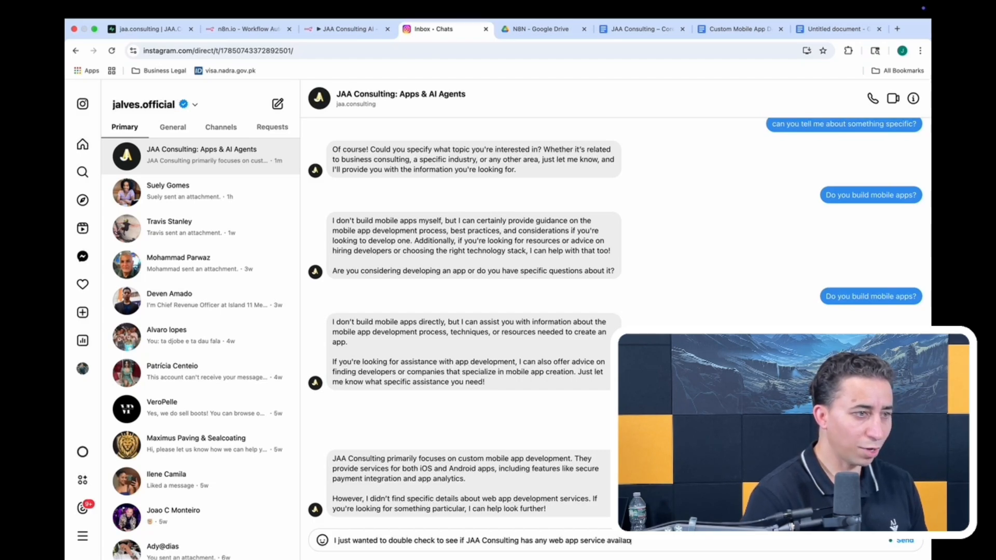
type("le")
key("Return")
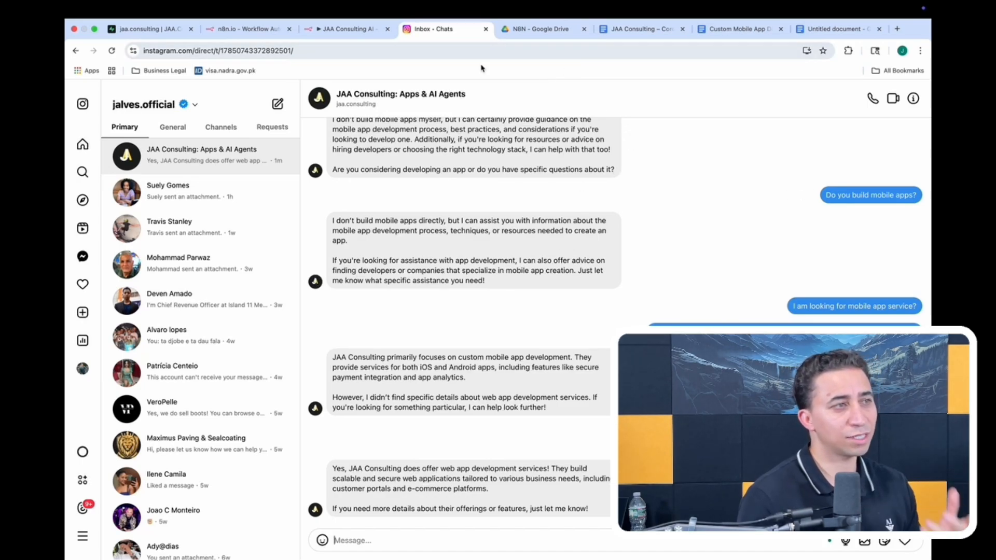
- Review the JAA Consulting AI workflow in n8n and the Custom Web App Development section of the Untitled document in Google Docs
left_click(349, 29)
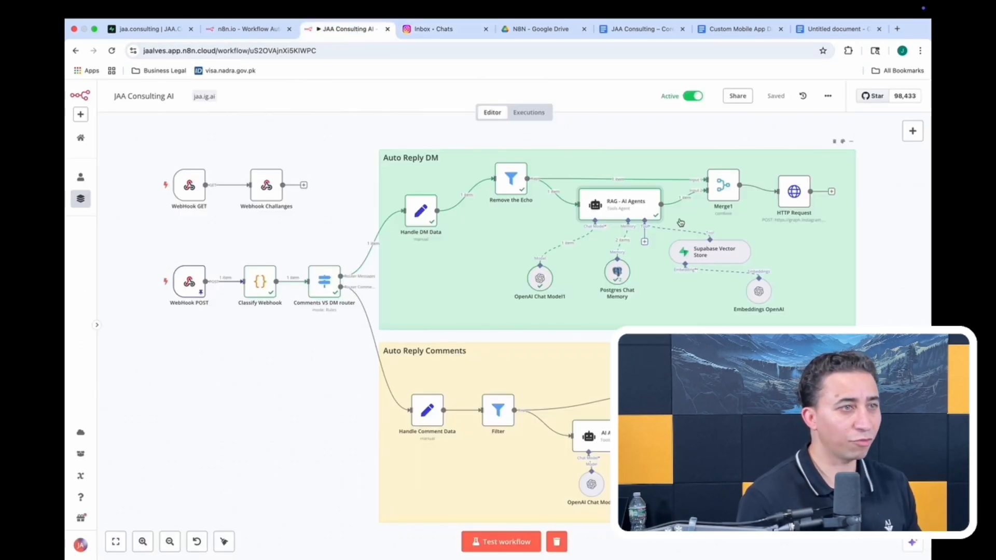
left_click(835, 29)
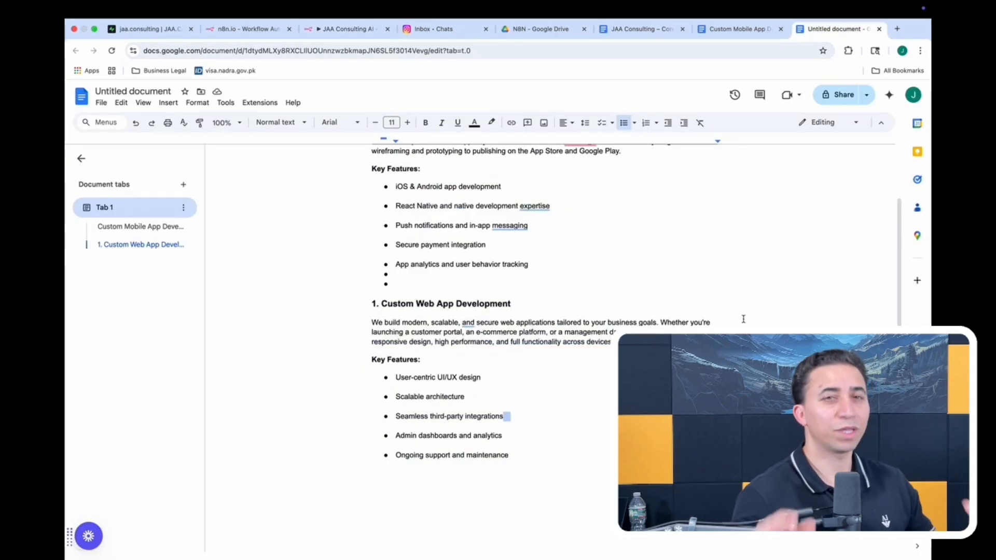